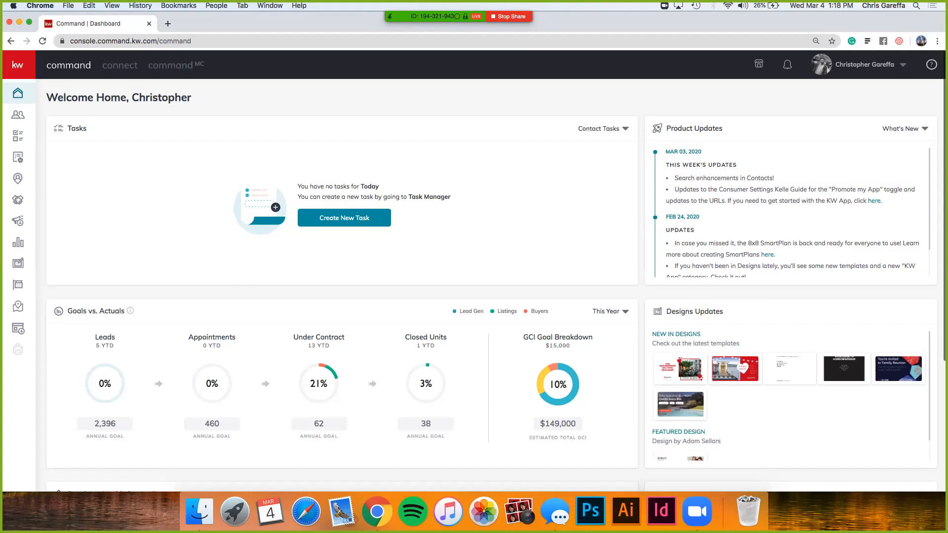
Step: Open the account settings and go to the Marketing Profile under Connect Settings
left_click(883, 65)
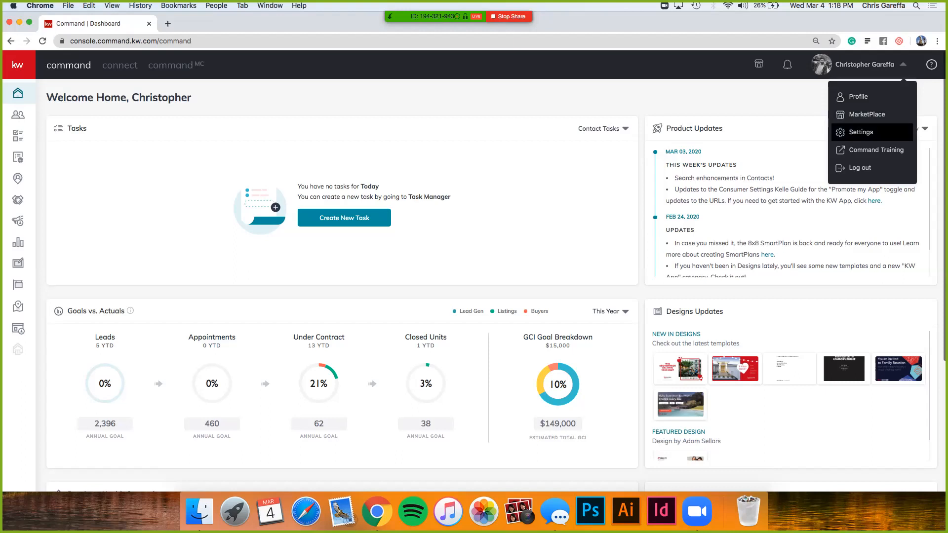
left_click(860, 132)
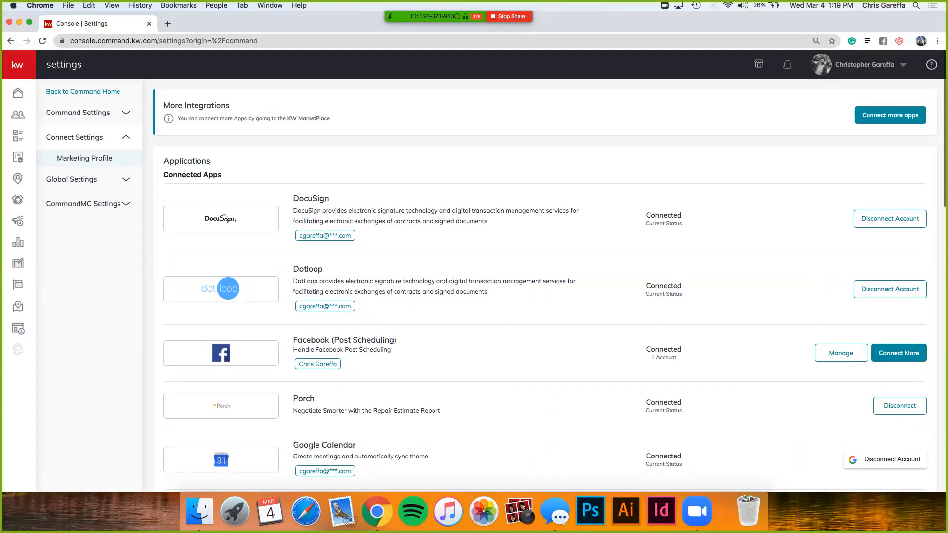
left_click(85, 158)
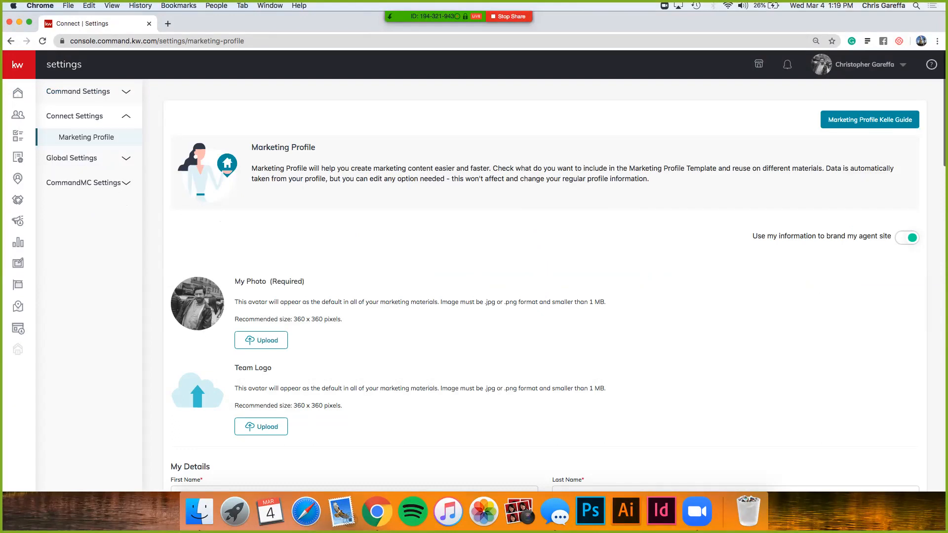
Step: Review the Marketing Profile page, from photo and personal details to the social links, tracking IDs and branded KW app link
scroll(543, 285, "down", 6)
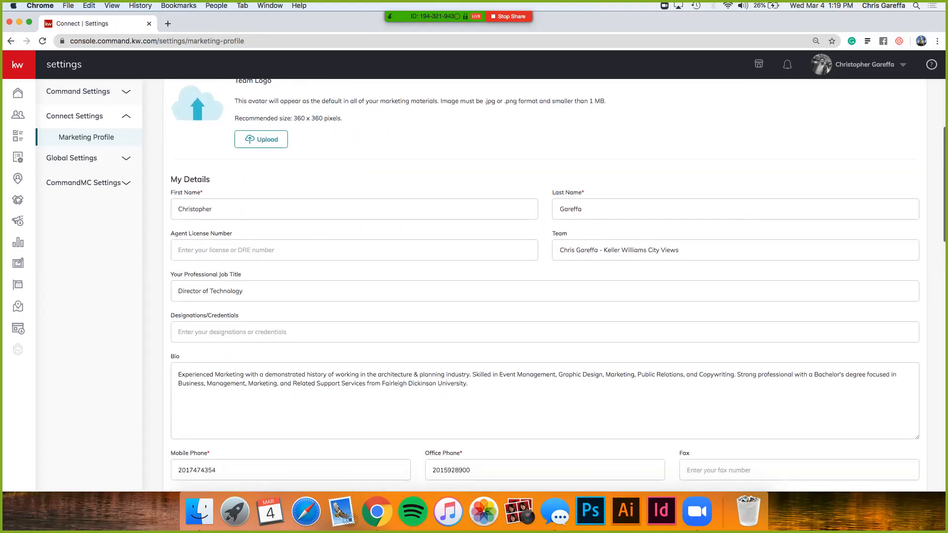
scroll(545, 284, "down", 1)
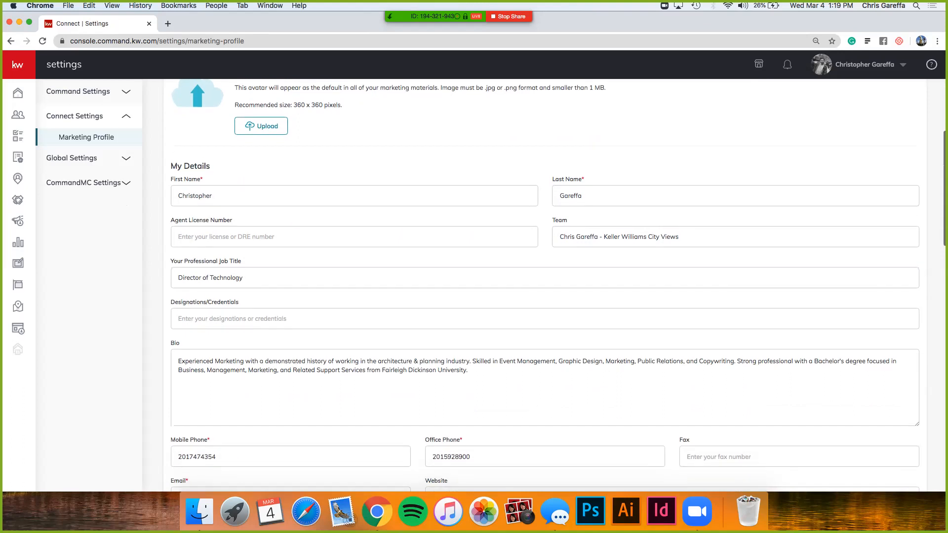
scroll(545, 285, "down", 8)
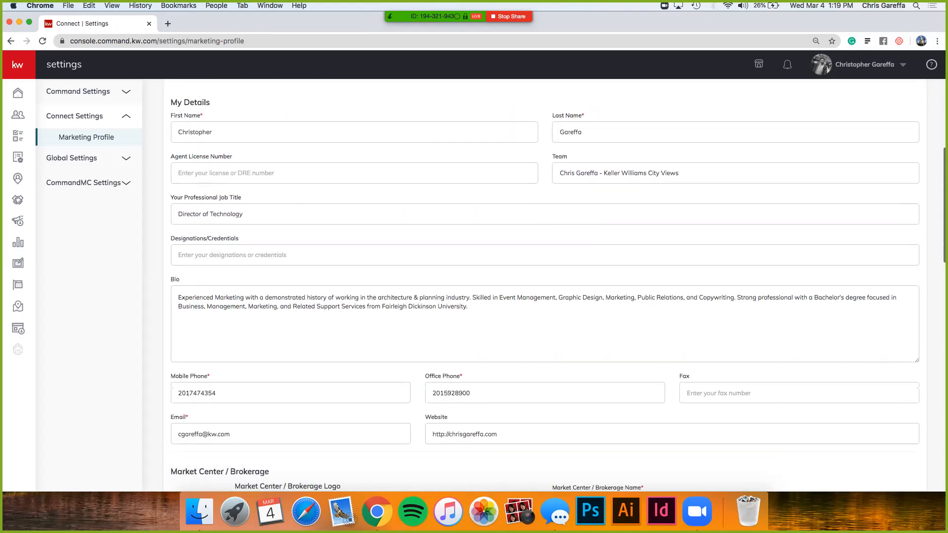
scroll(545, 285, "down", 10)
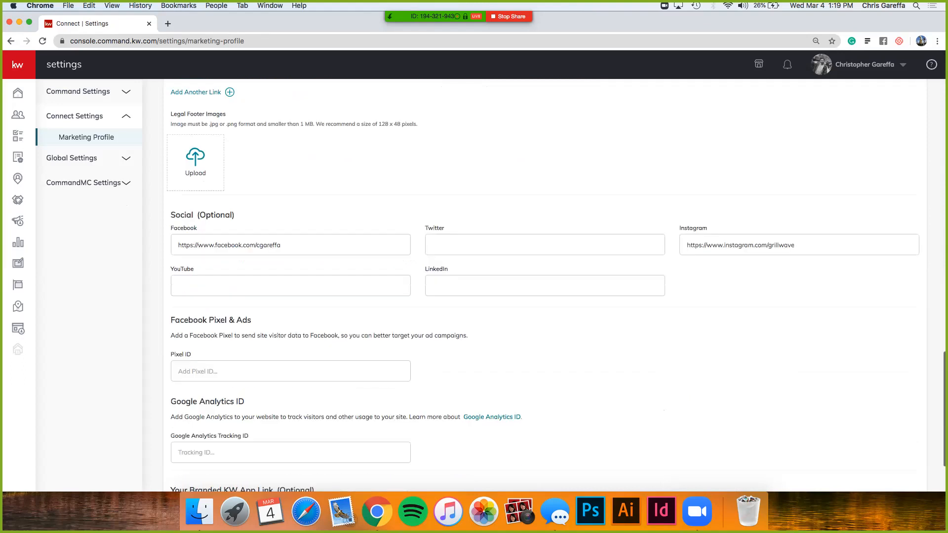
scroll(545, 285, "down", 2)
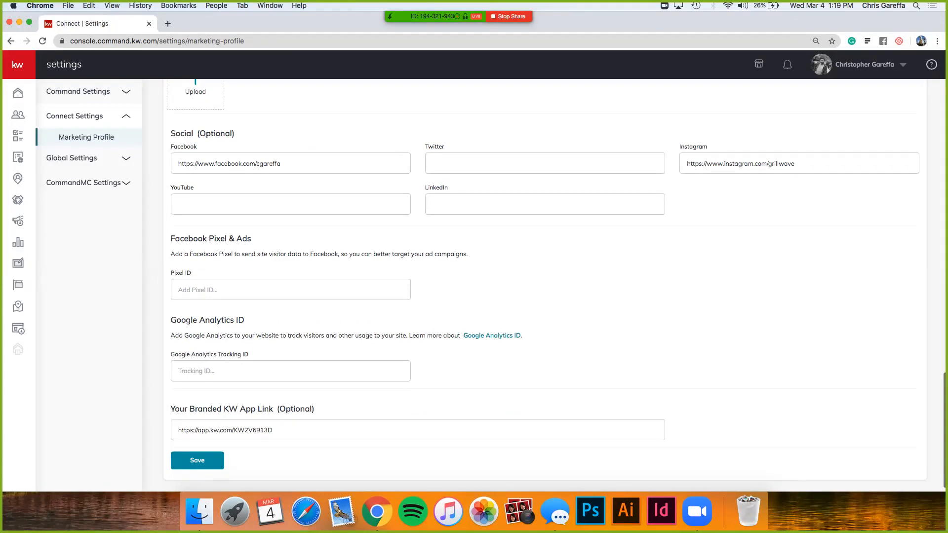
scroll(474, 266, "down", 1)
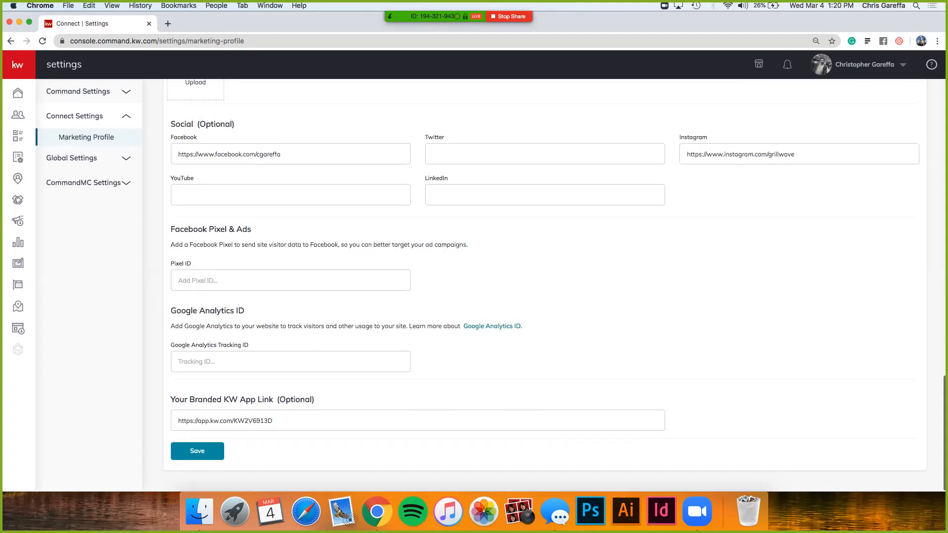
scroll(545, 285, "up", 2)
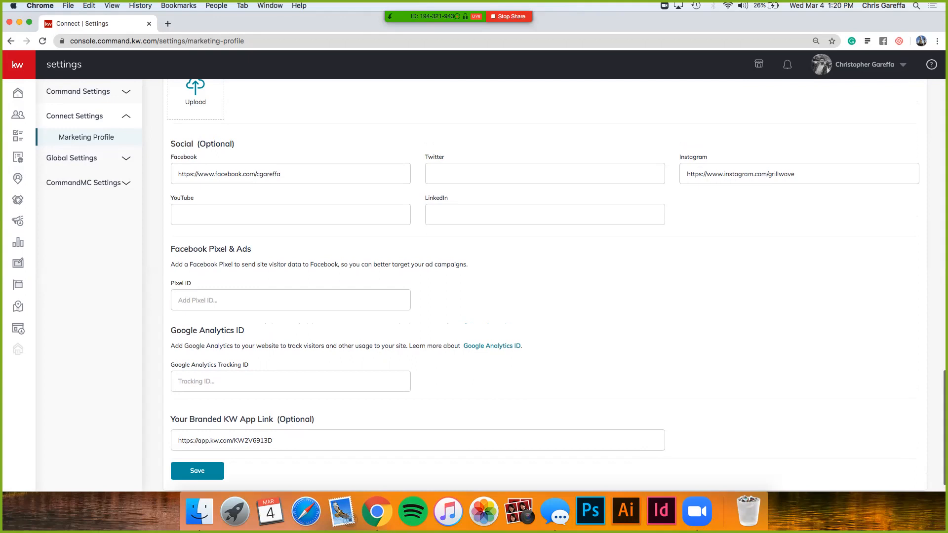
scroll(544, 284, "up", 15)
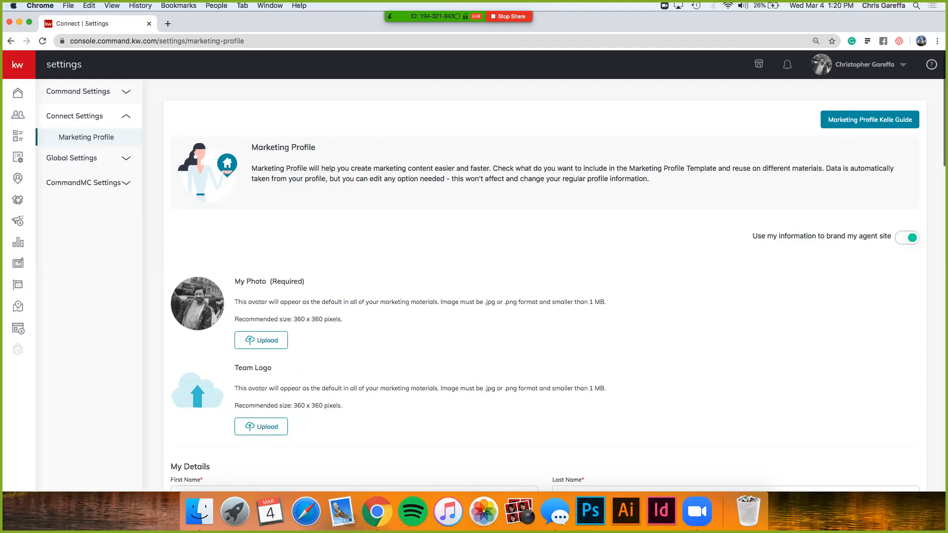
Step: Go to the Consumer section and display the URLs settings within Site & App Settings
left_click(870, 65)
mouse_move(18, 221)
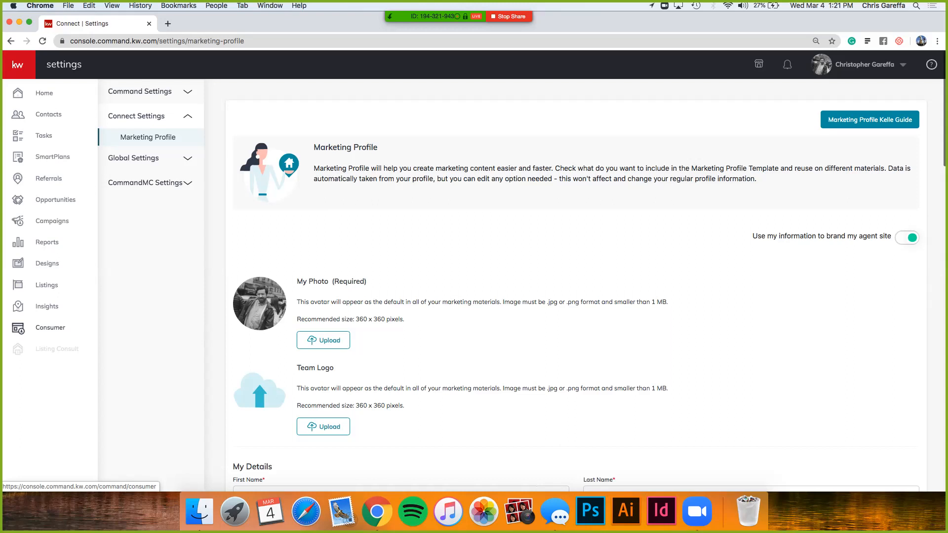
left_click(50, 328)
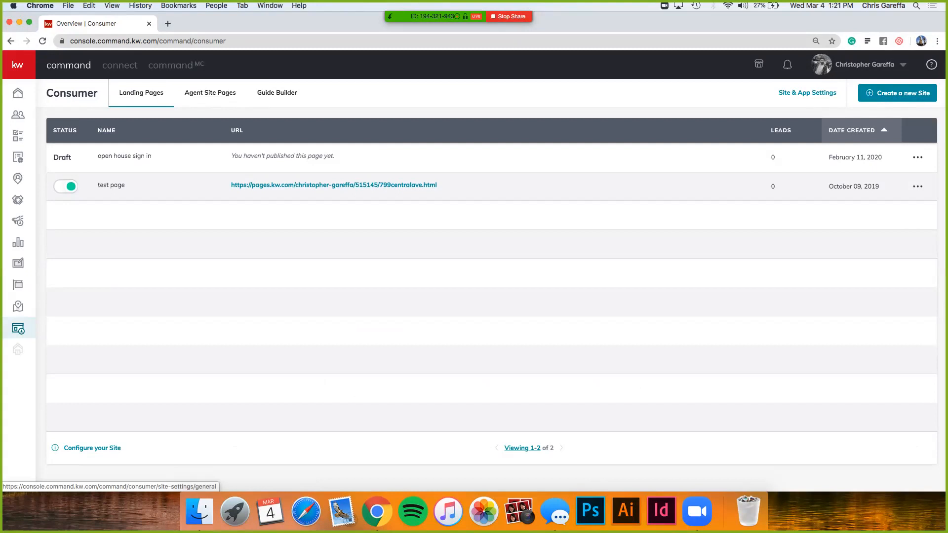
left_click(807, 92)
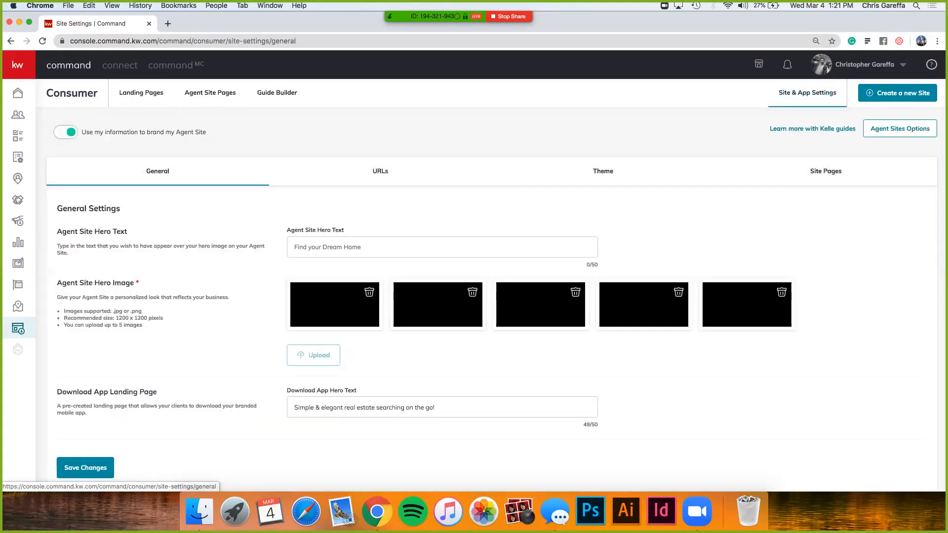
left_click(380, 171)
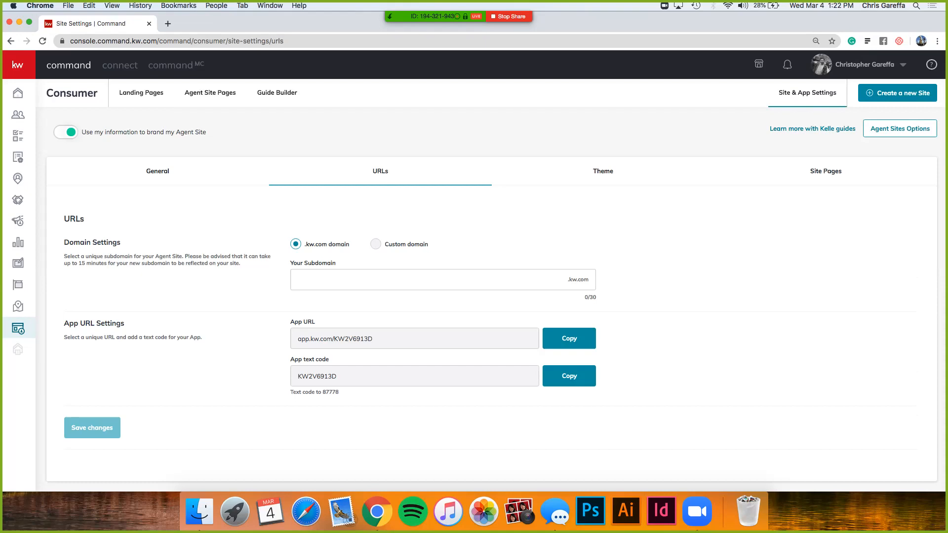
Step: Open the Kelle Guide for Consumer Settings from the site and app settings
scroll(813, 123, "up", 5)
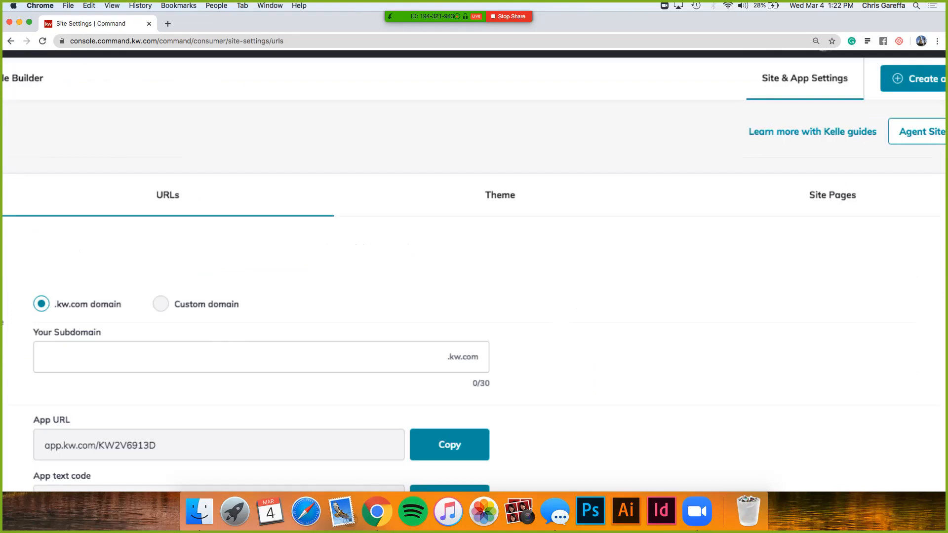
scroll(813, 123, "right", 1)
scroll(474, 271, "right", 2)
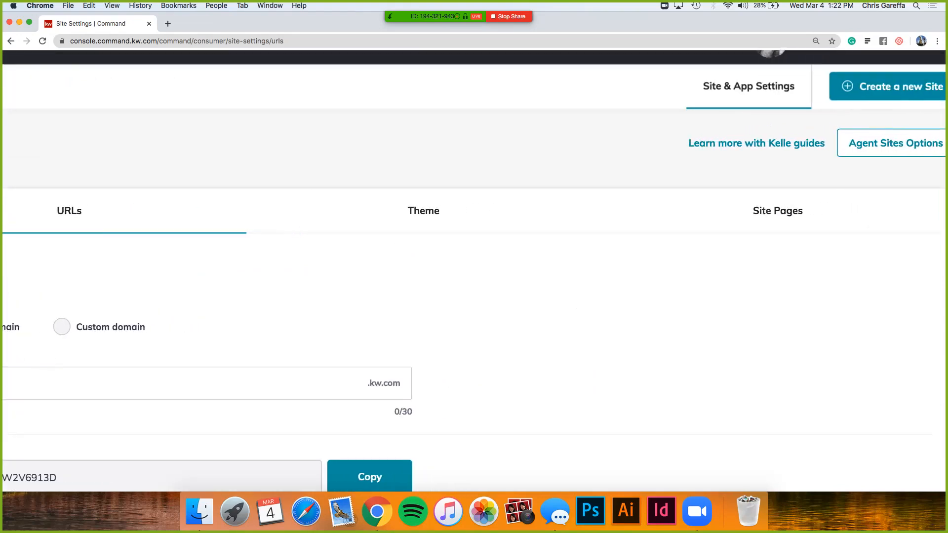
scroll(813, 128, "down", 5)
left_click(812, 129)
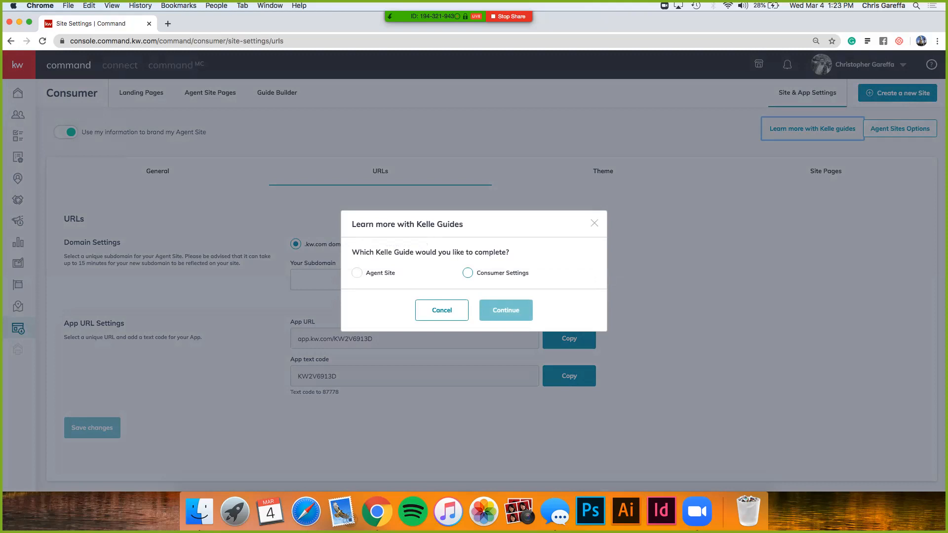
left_click(467, 273)
left_click(506, 310)
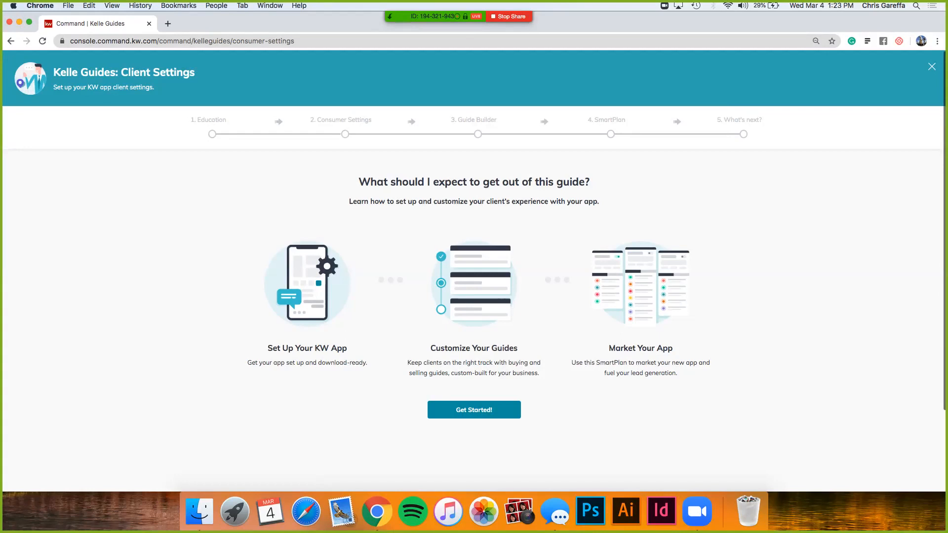
Step: Start the Client Settings guide and advance through the Education stage to the Consumer Settings stage
scroll(474, 266, "down", 2)
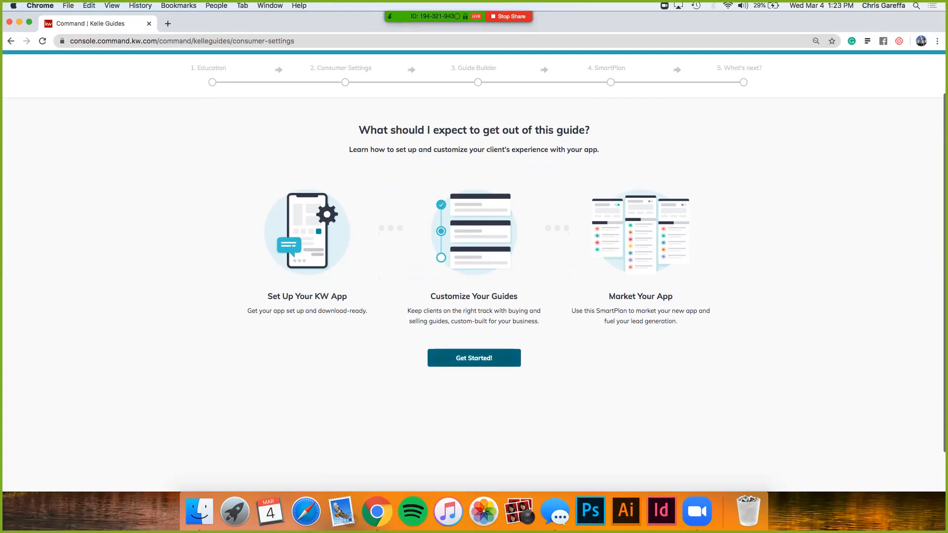
left_click(474, 358)
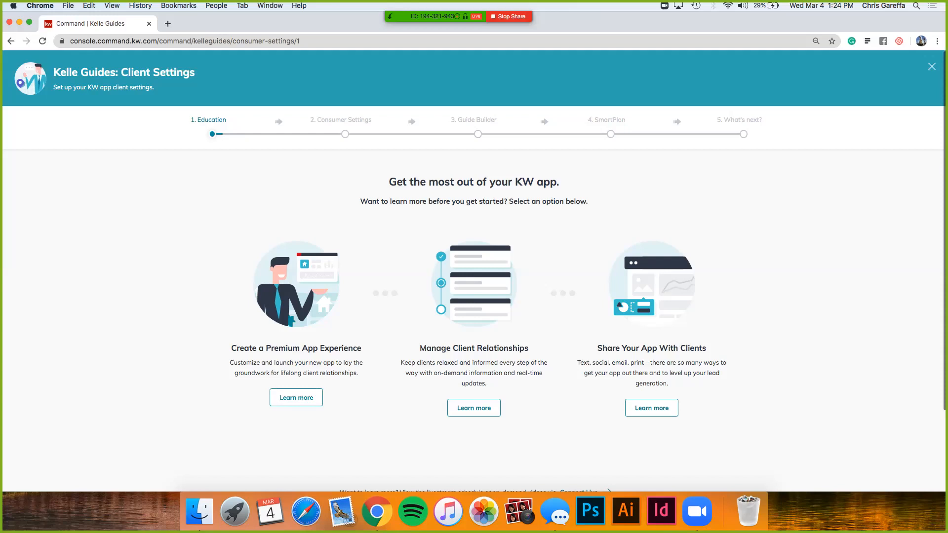
scroll(474, 271, "down", 4)
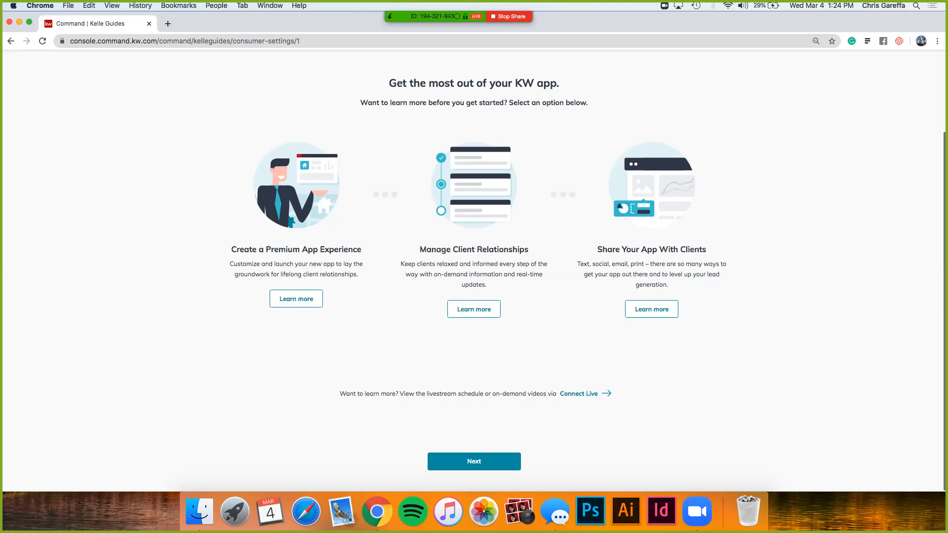
scroll(474, 272, "up", 3)
scroll(474, 272, "down", 3)
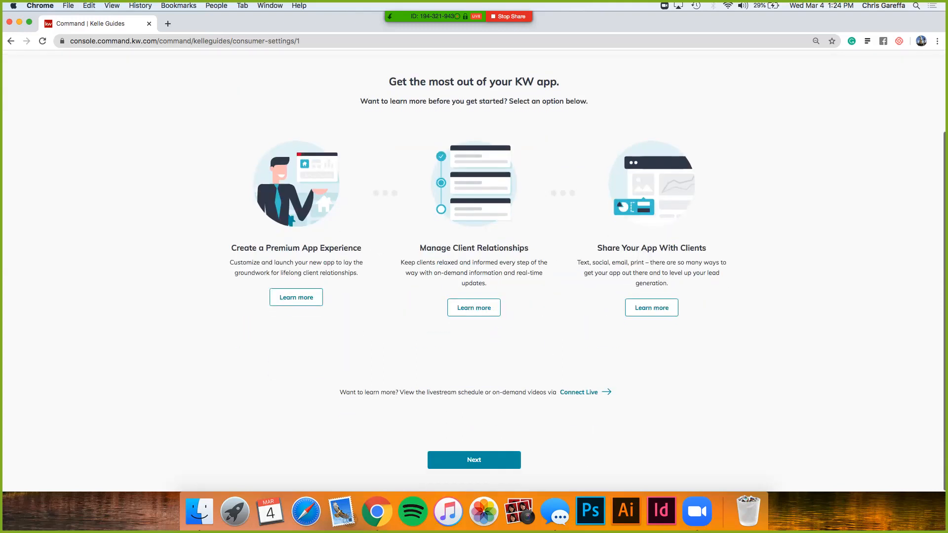
left_click(473, 461)
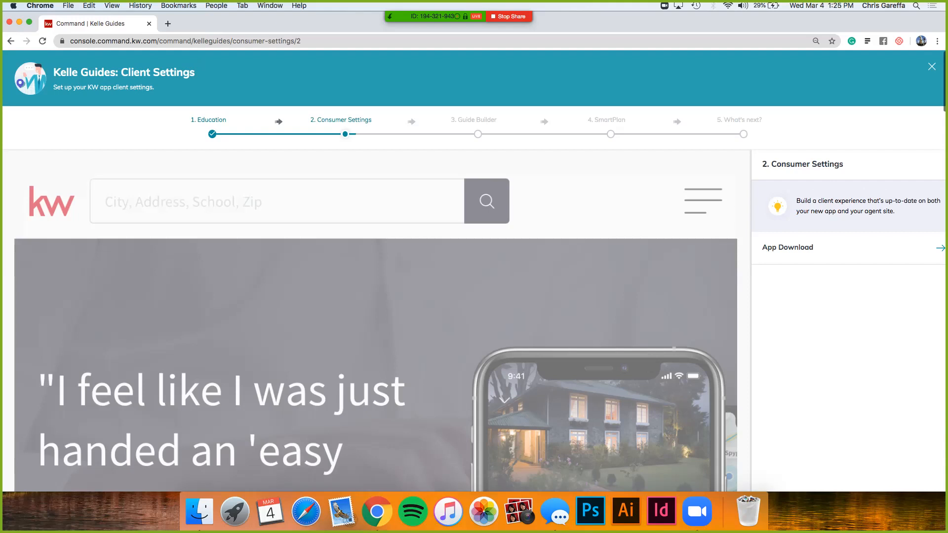
Step: Open the App Download settings in the guide and examine the hero text, app URL, text code and landing page preview
scroll(473, 296, "down", 1)
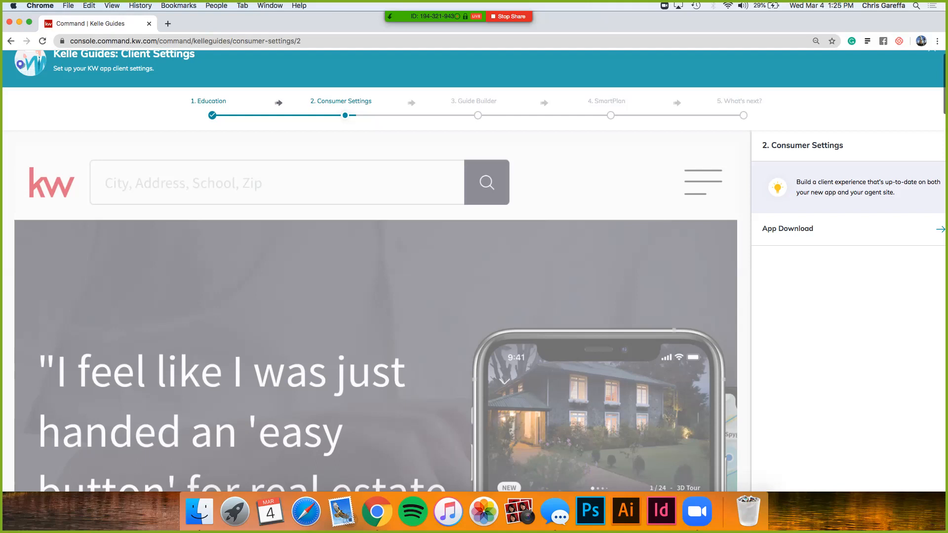
scroll(473, 272, "down", 1)
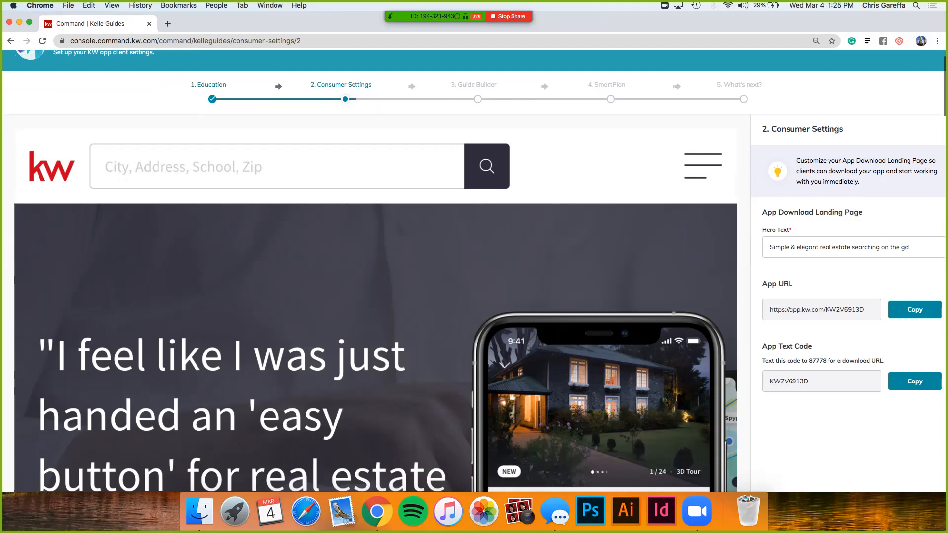
scroll(474, 271, "down", 3)
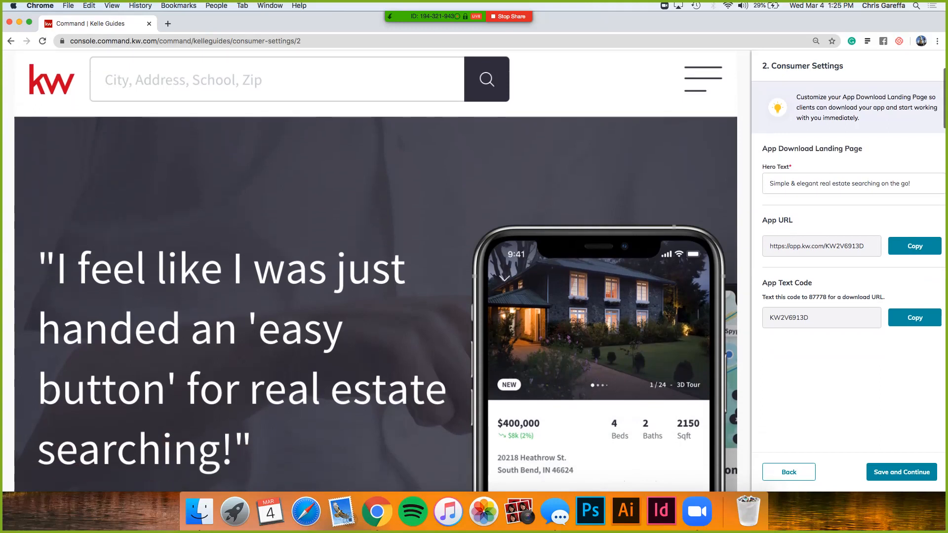
scroll(373, 271, "up", 3)
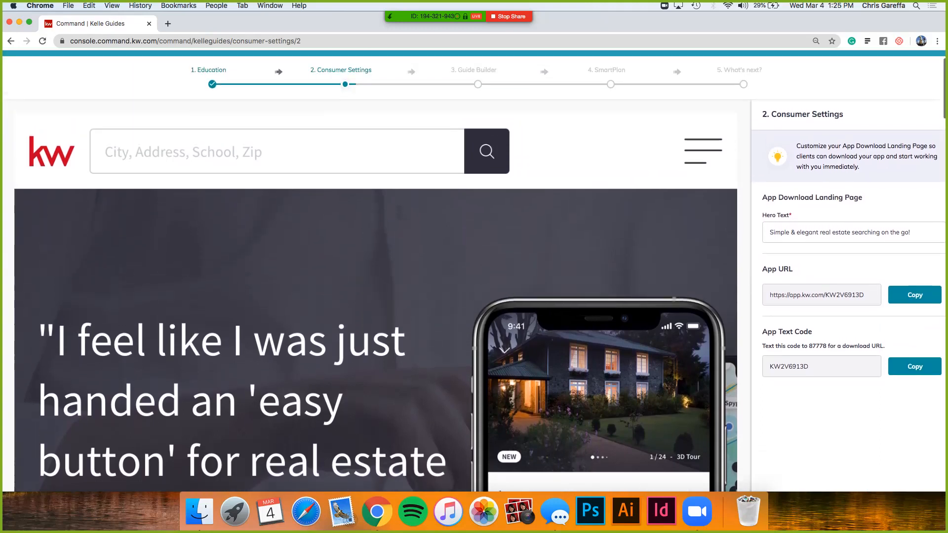
scroll(474, 271, "up", 1)
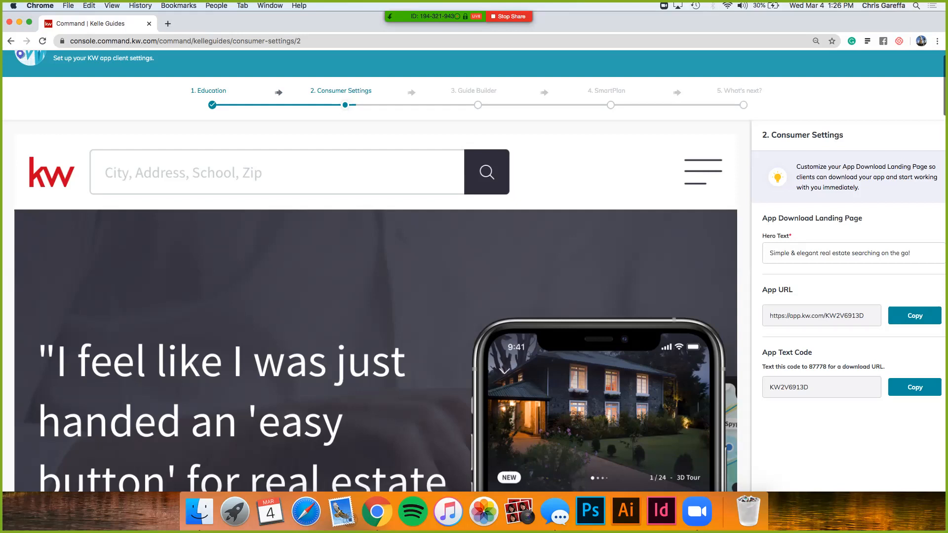
scroll(474, 271, "down", 4)
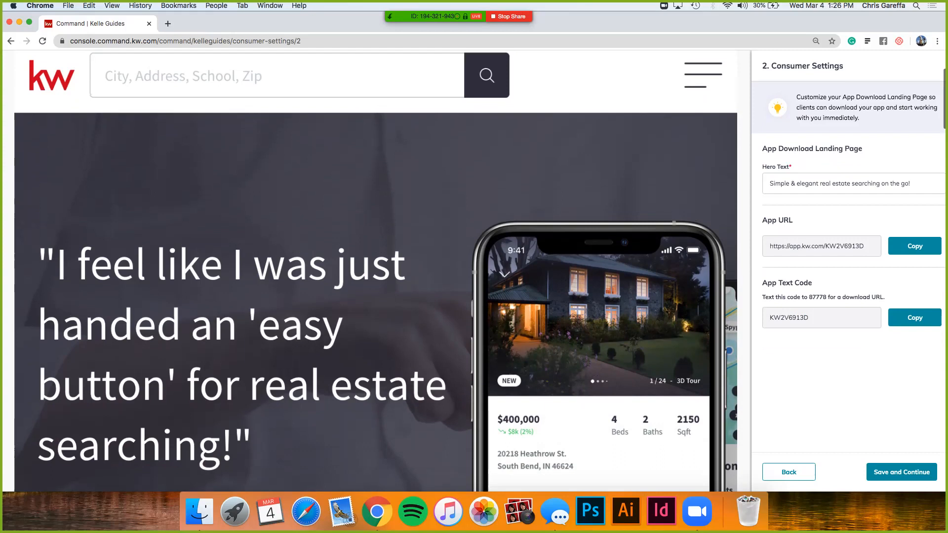
scroll(375, 272, "down", 5)
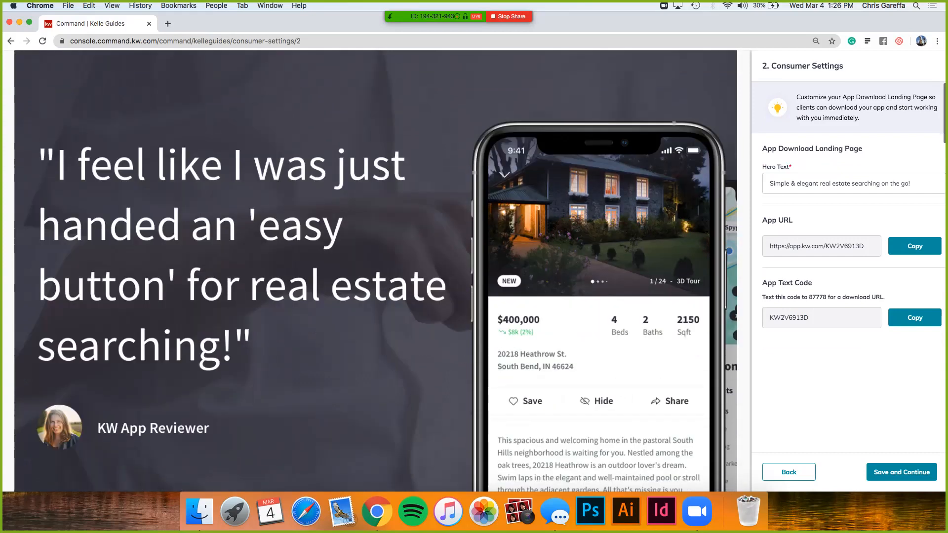
scroll(375, 272, "down", 5)
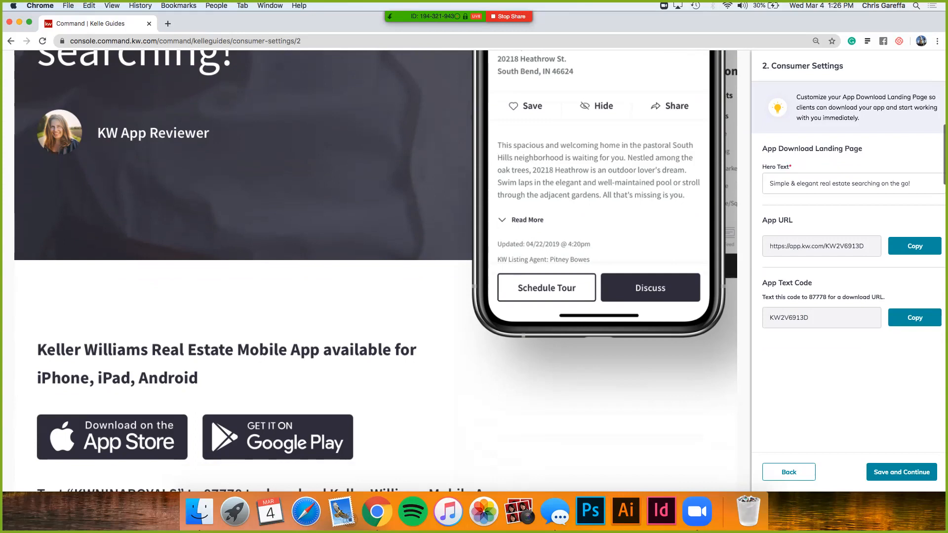
scroll(375, 272, "up", 5)
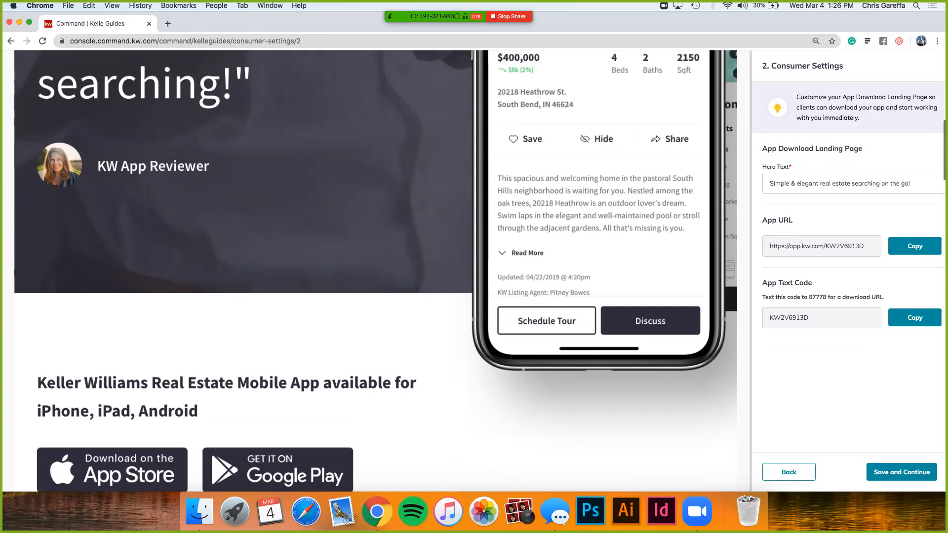
scroll(375, 271, "down", 2)
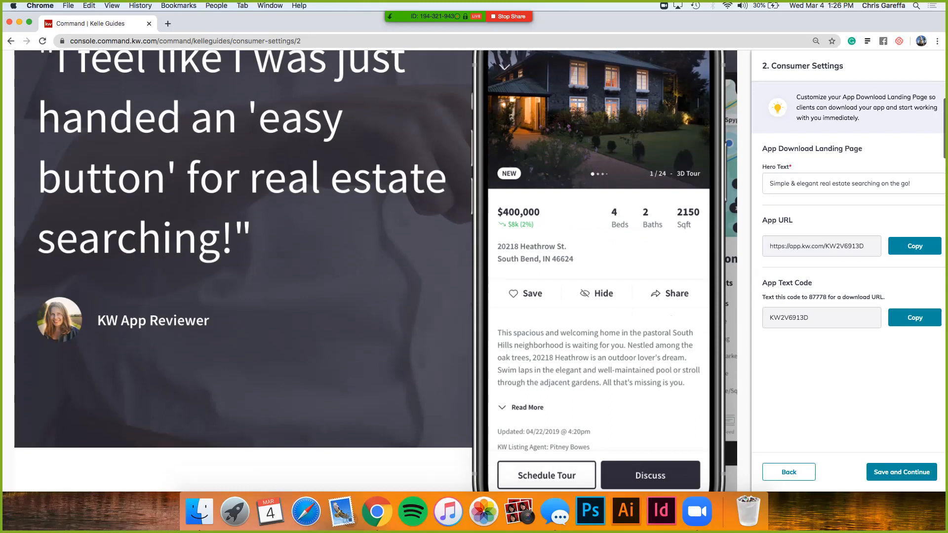
scroll(375, 272, "down", 5)
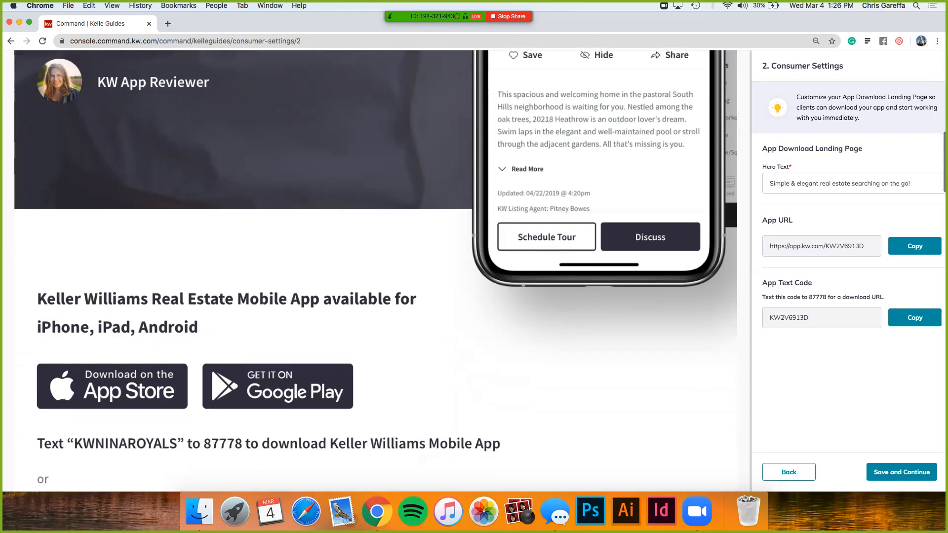
Step: Examine the app download landing page preview, from the download options and mobile number form through Key Features to Discover Keller Williams
scroll(375, 271, "down", 1)
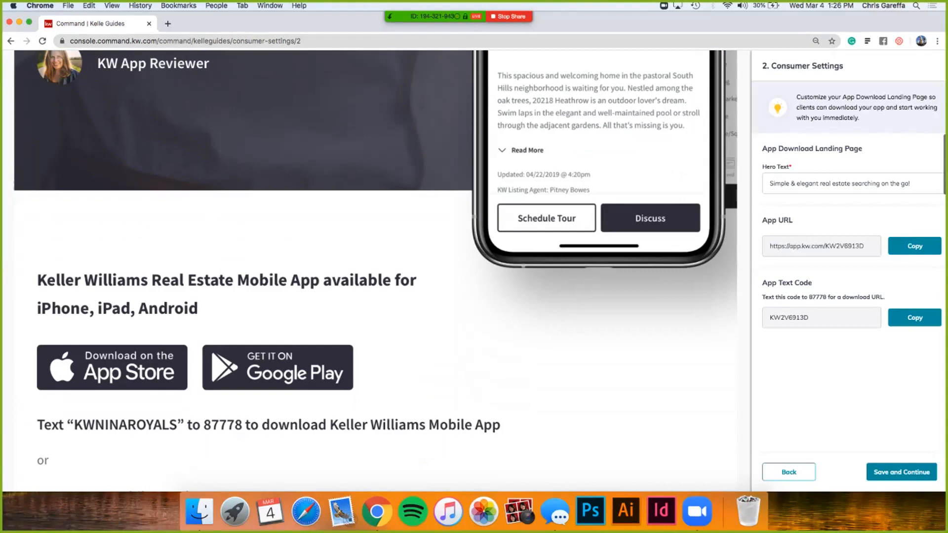
scroll(375, 272, "down", 3)
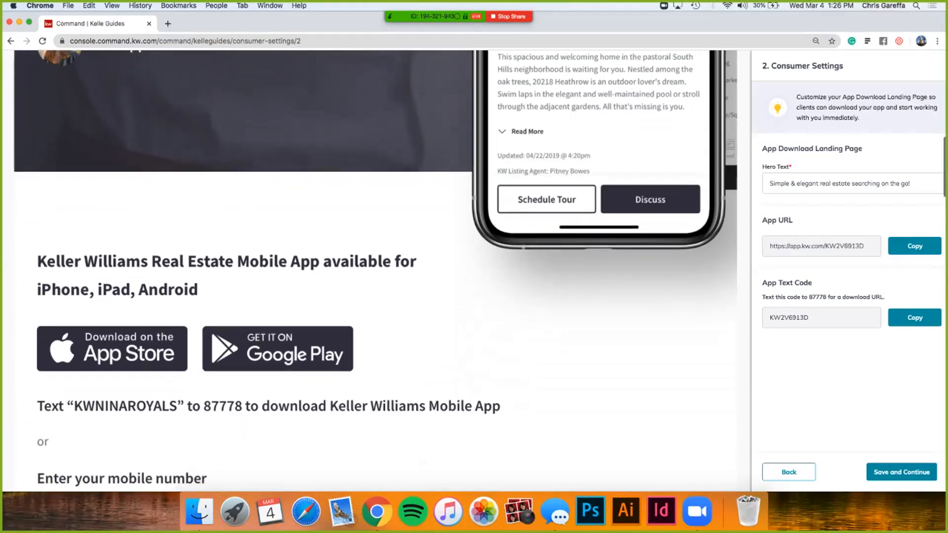
scroll(375, 272, "down", 1)
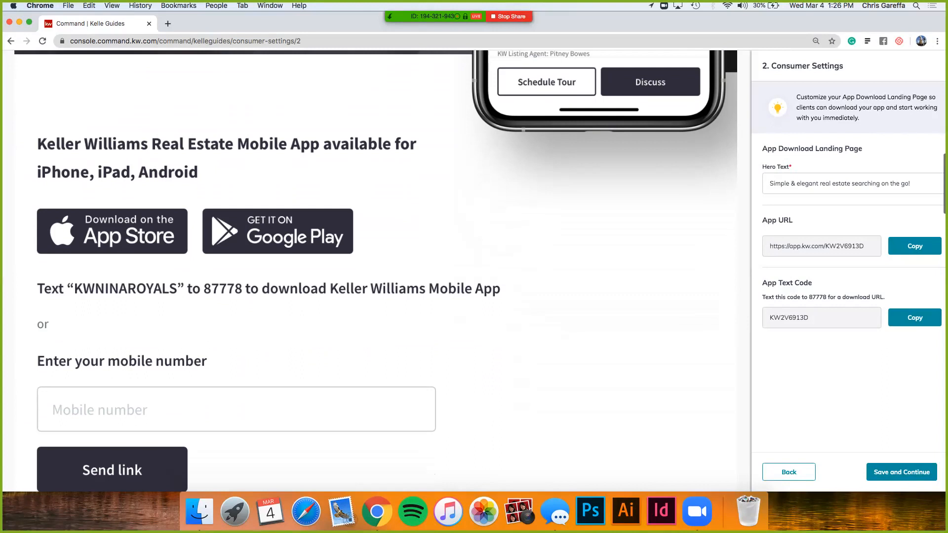
scroll(375, 272, "down", 7)
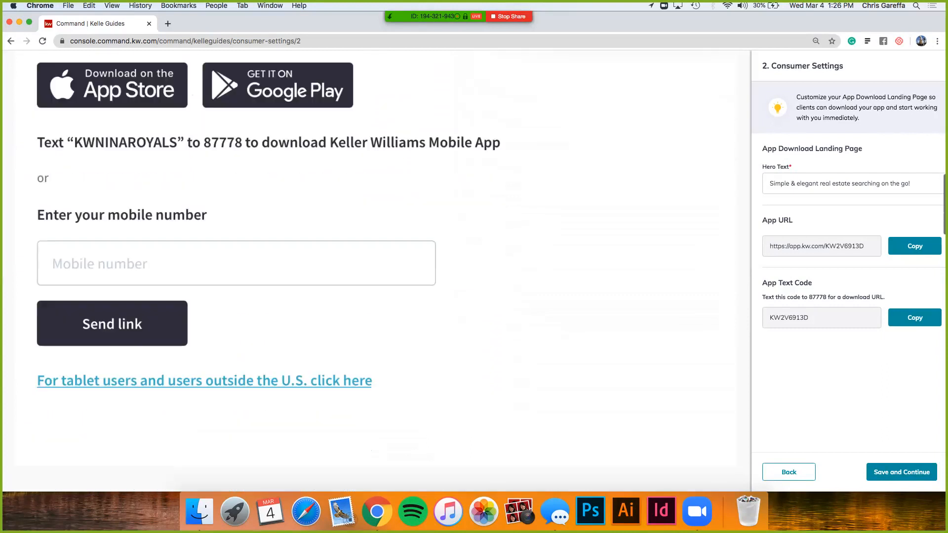
scroll(375, 271, "down", 1)
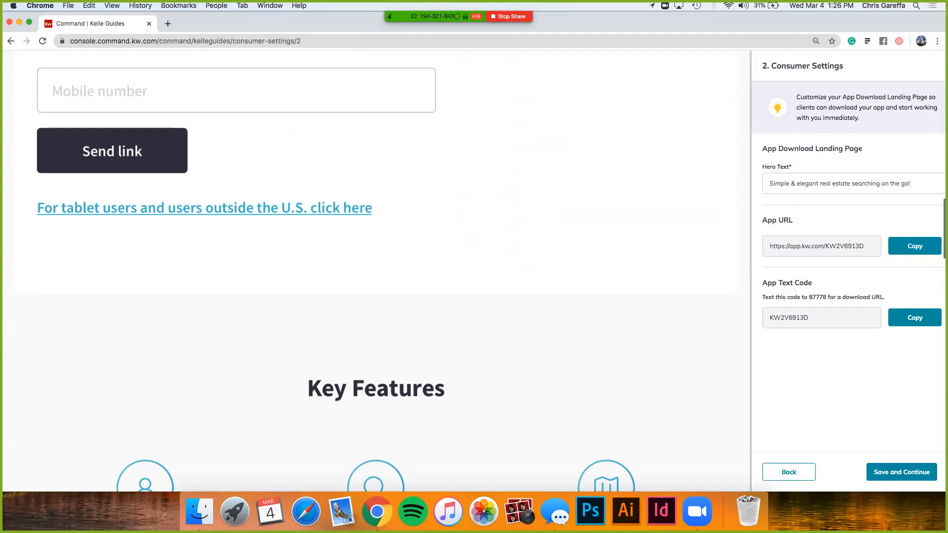
scroll(375, 271, "down", 4)
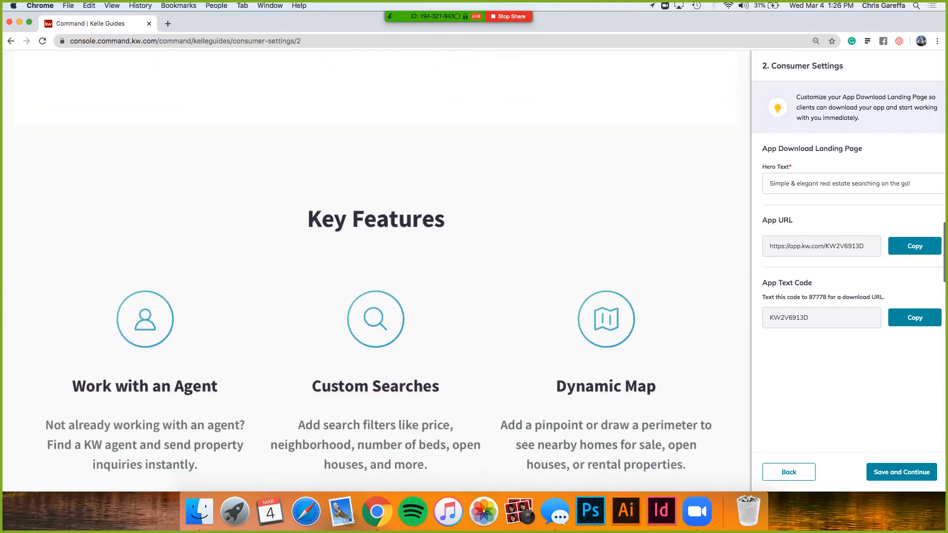
scroll(376, 271, "down", 6)
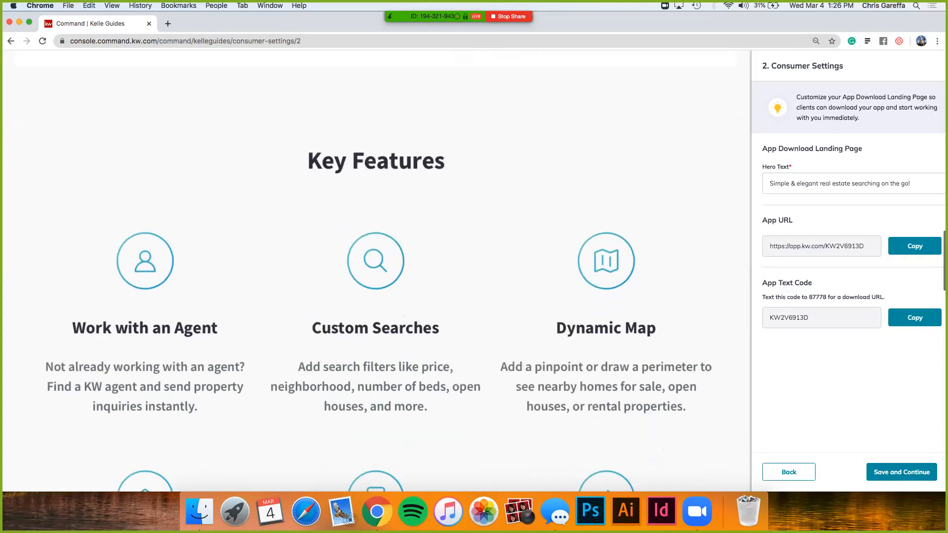
scroll(375, 271, "down", 1)
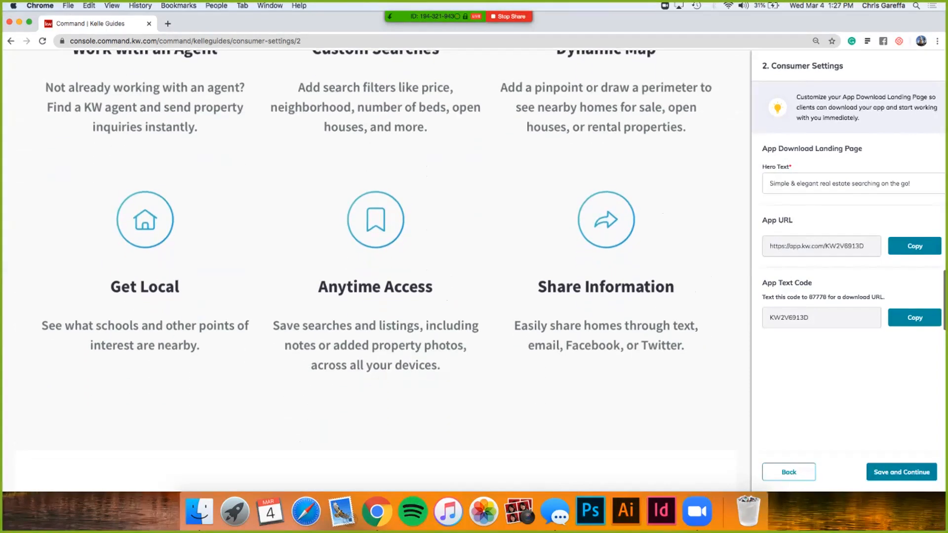
scroll(375, 271, "down", 9)
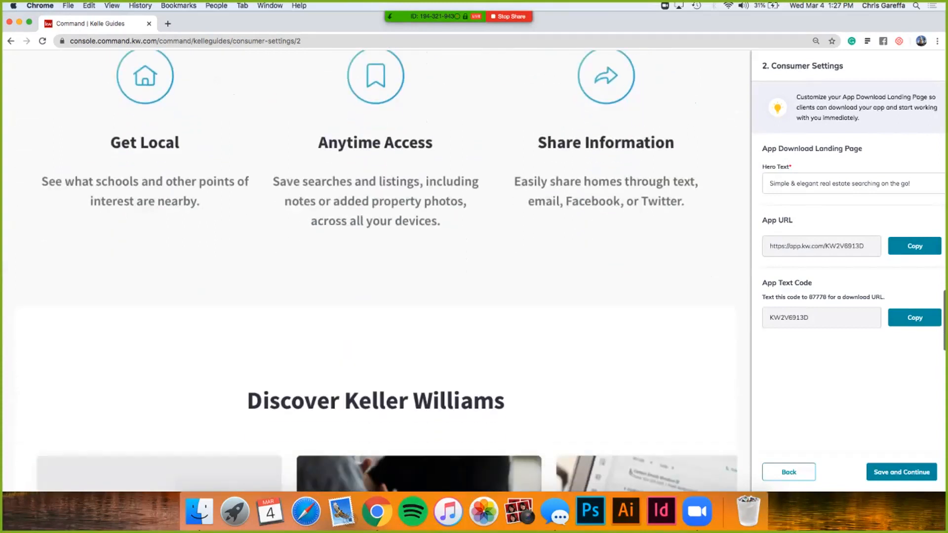
scroll(375, 272, "down", 10)
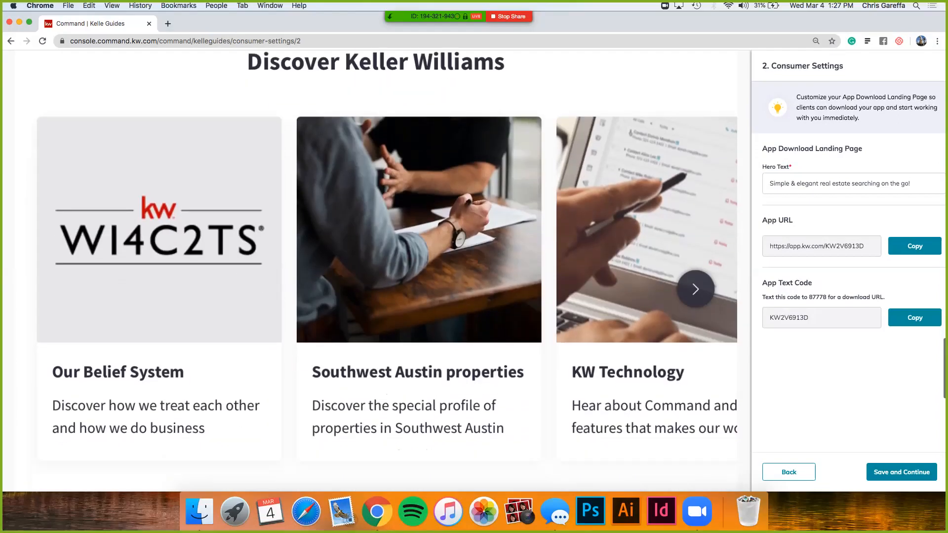
scroll(376, 271, "down", 1)
scroll(375, 272, "up", 20)
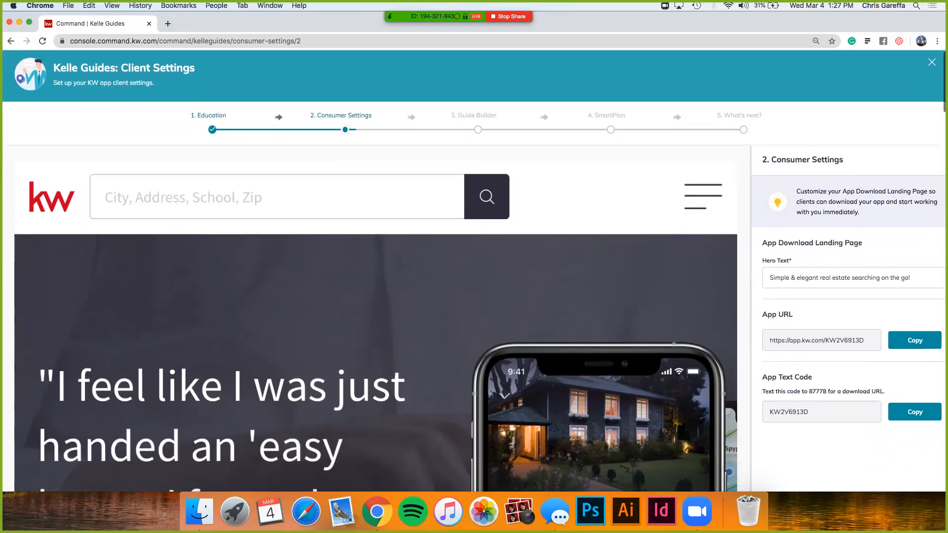
scroll(375, 271, "down", 3)
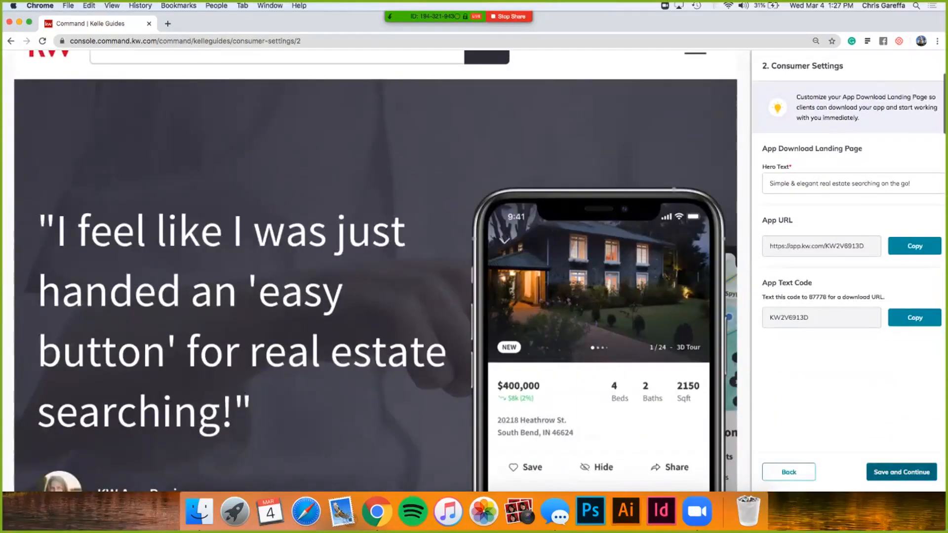
Step: Save the consumer settings and complete the Guide Builder setup with the Buyer's Guide template
left_click(901, 472)
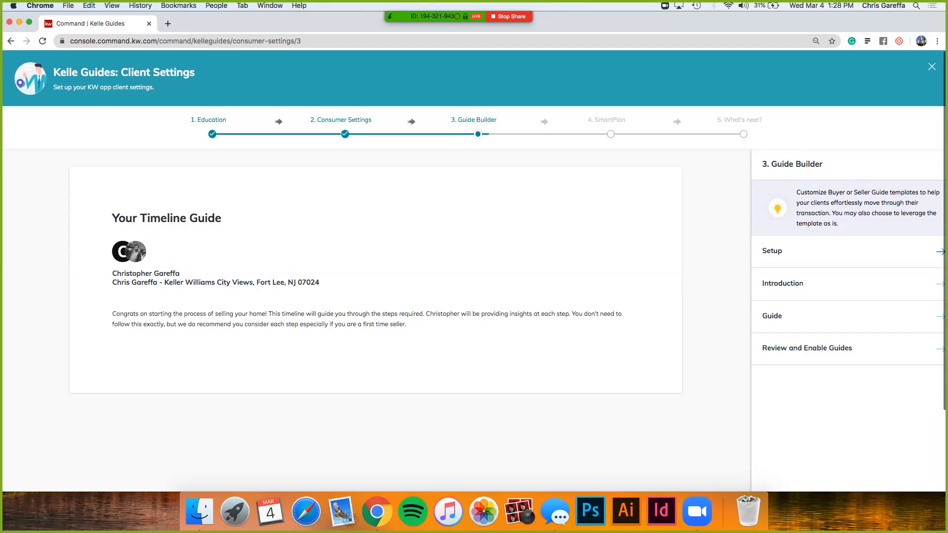
left_click(940, 252)
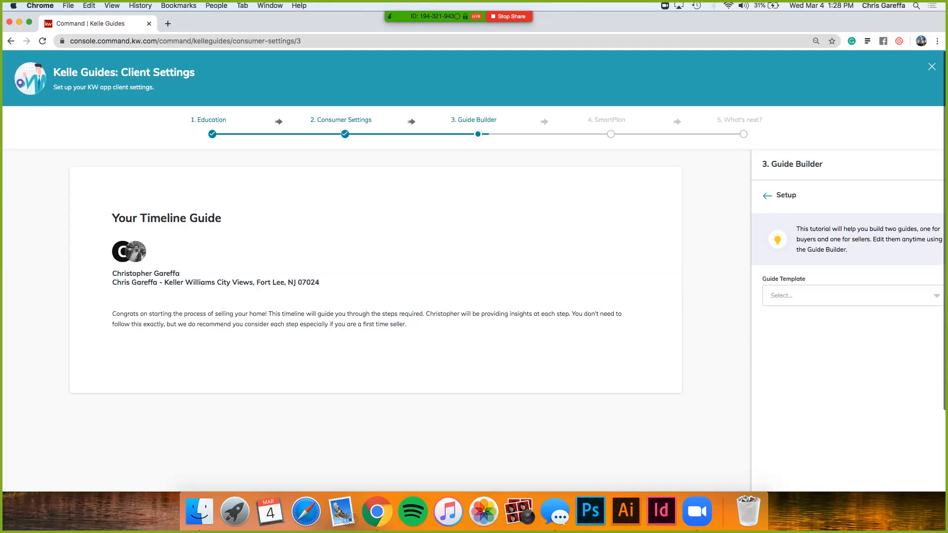
left_click(936, 295)
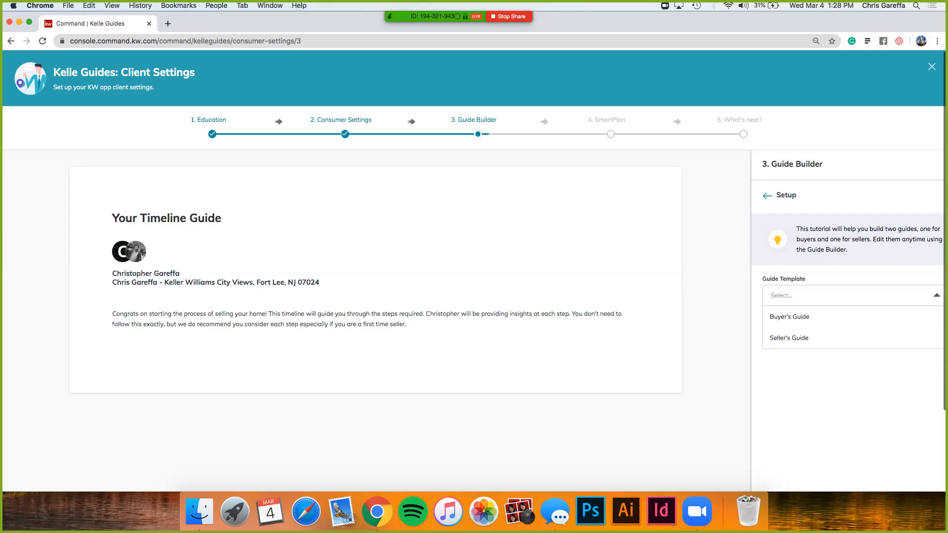
left_click(789, 316)
scroll(473, 225, "down", 5)
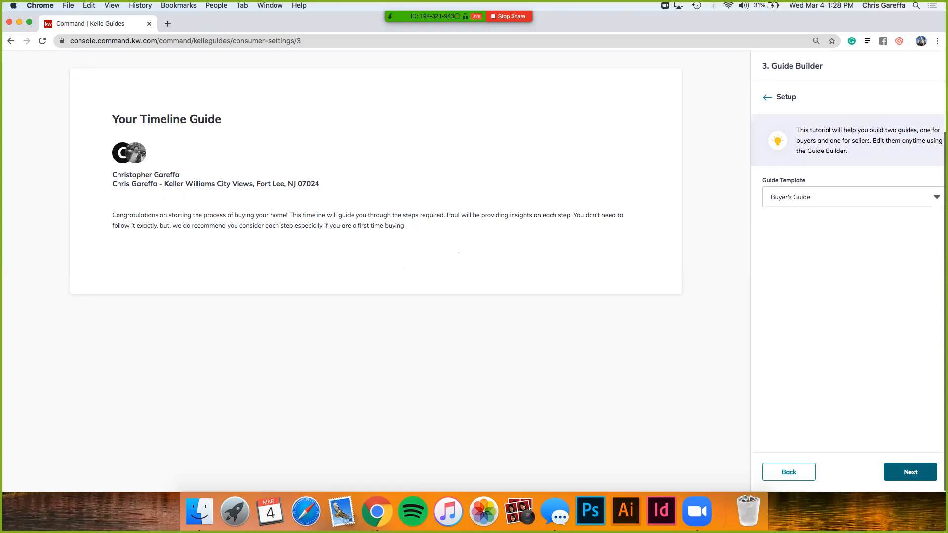
left_click(910, 472)
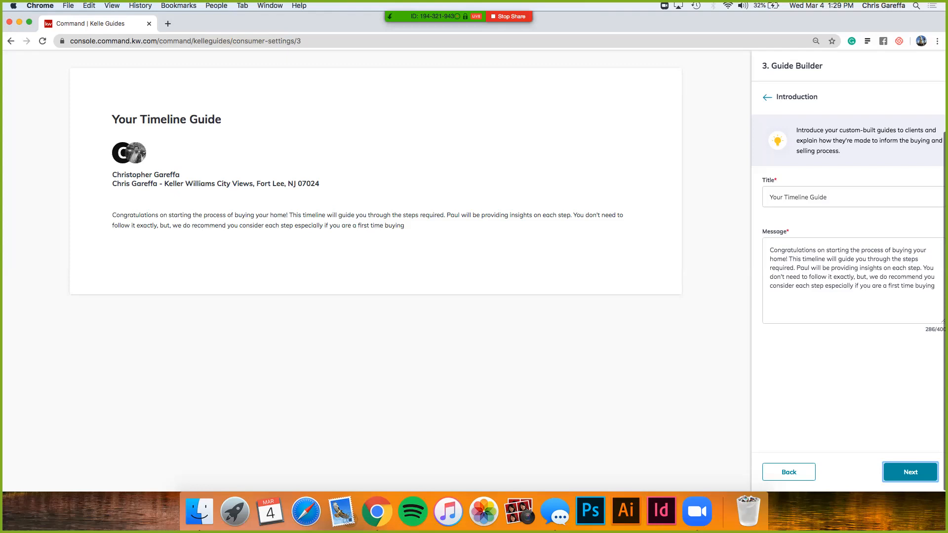
Step: Replace the placeholder name in the Buyer's Guide introduction message with the agent's first name and continue to the guide steps
left_click(808, 268)
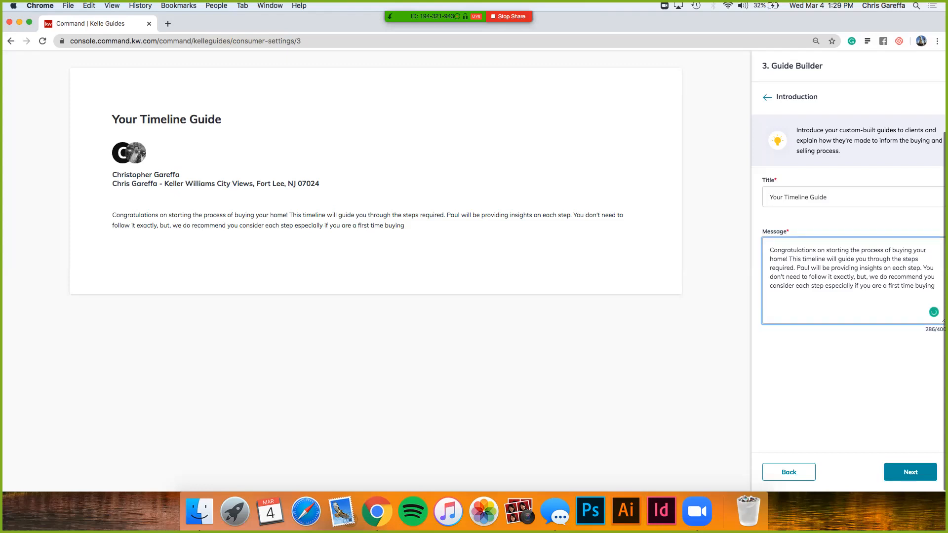
key("BackSpace")
key("BackSpace")
key("BackSpace")
key("BackSpace")
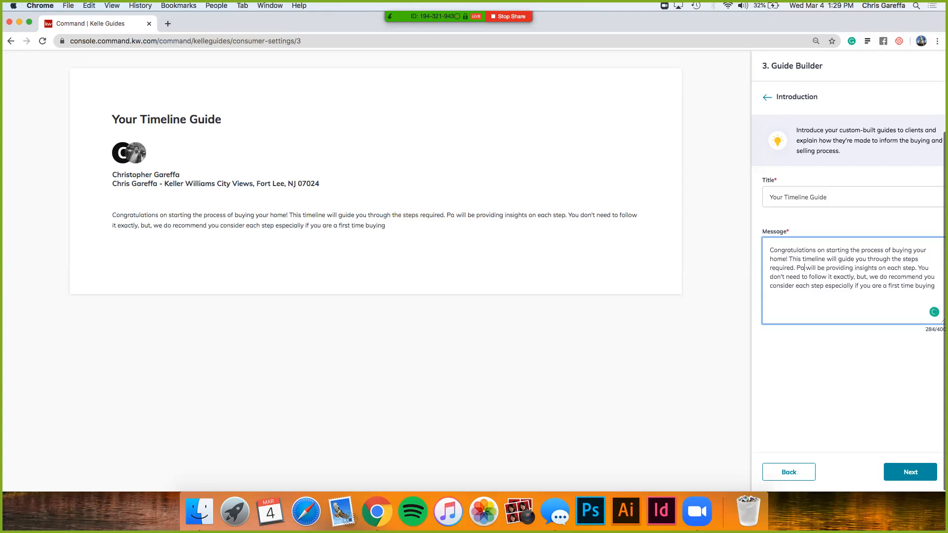
type("Chris ")
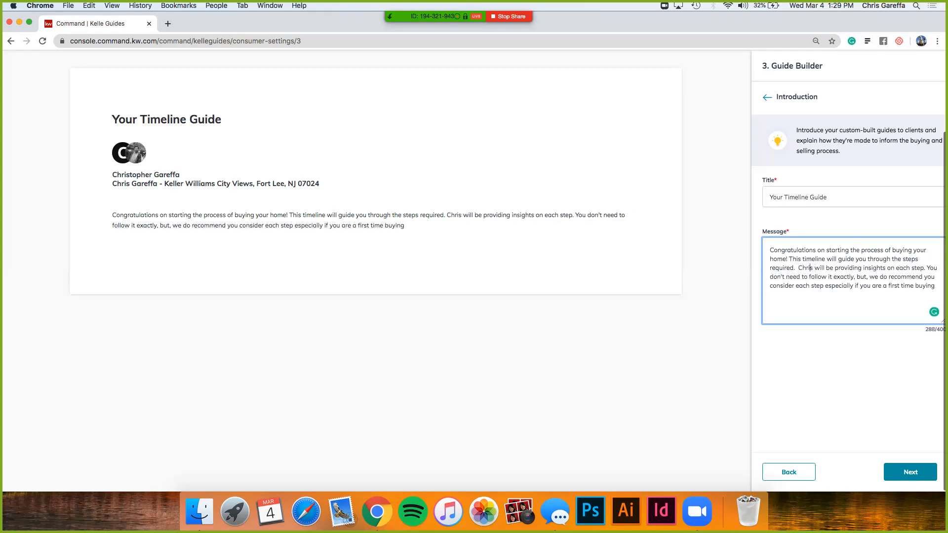
type("topher")
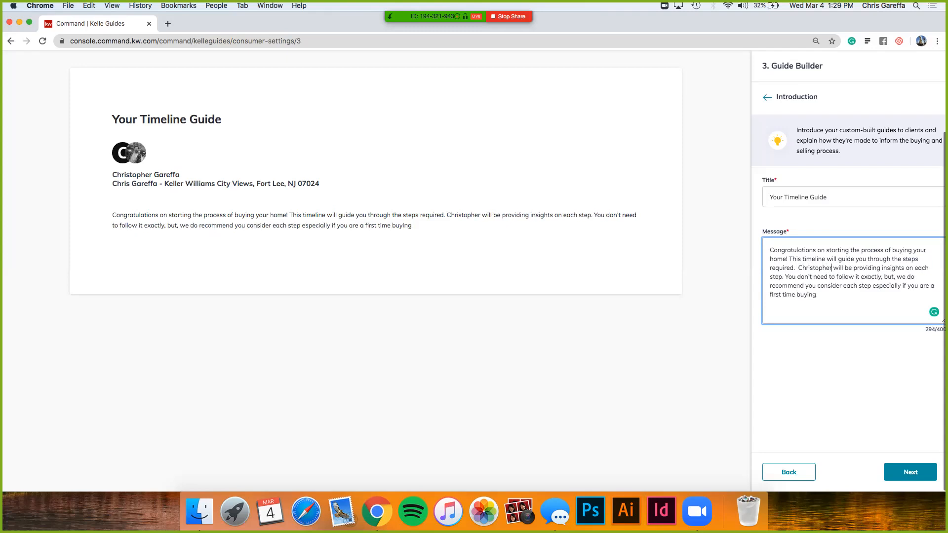
key("BackSpace")
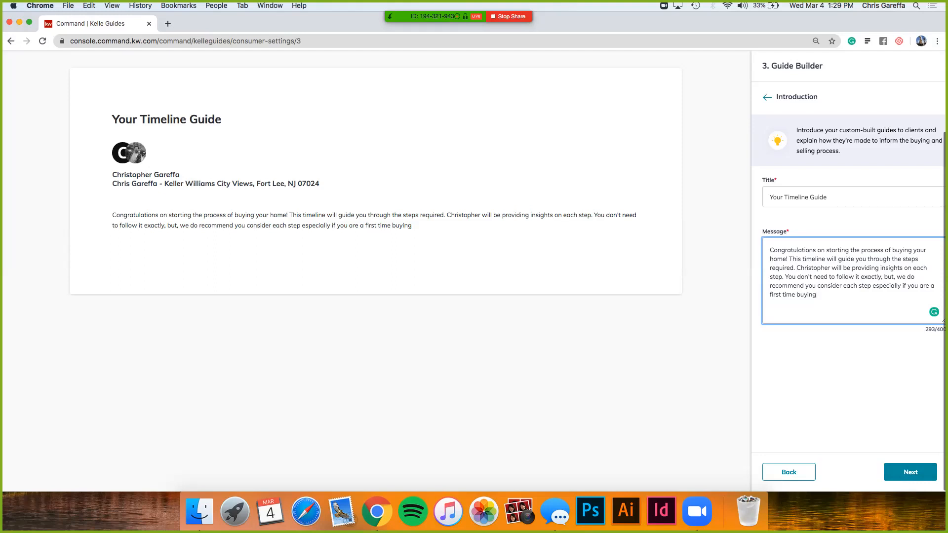
key("BackSpace")
key("BackSpace")
key("BackSpace")
type("er")
left_click(910, 472)
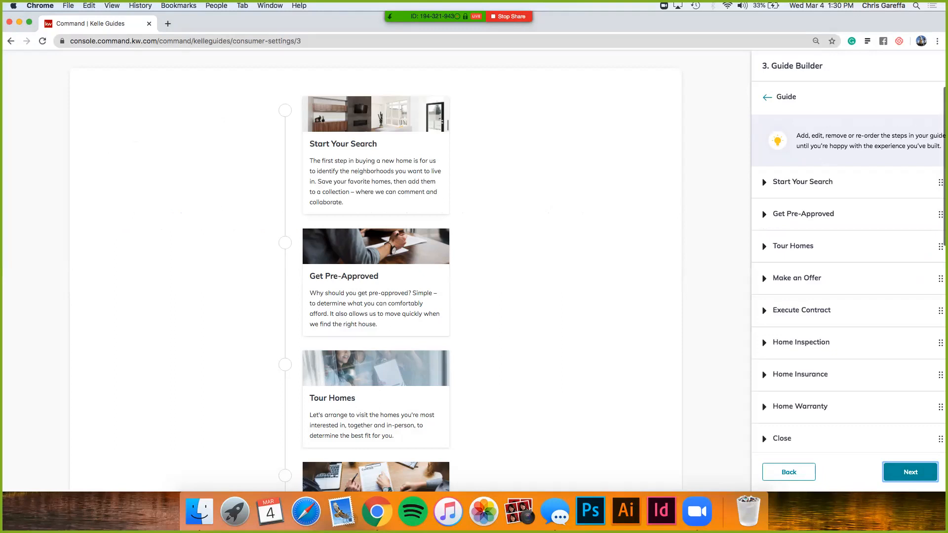
Step: Examine the buyer timeline from Start Your Search to Close and the title, subtitle and image fields of the Get Pre-Approved step
scroll(376, 272, "down", 5)
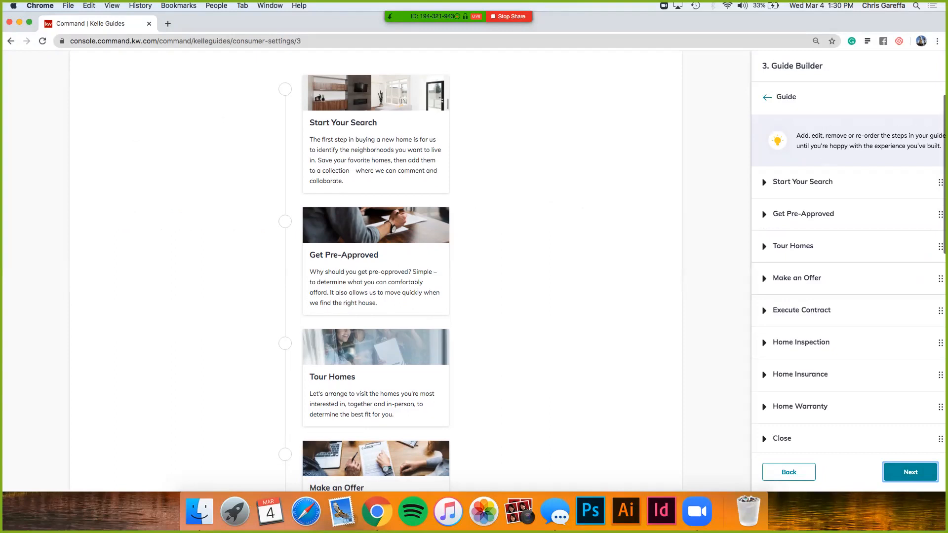
scroll(364, 270, "down", 5)
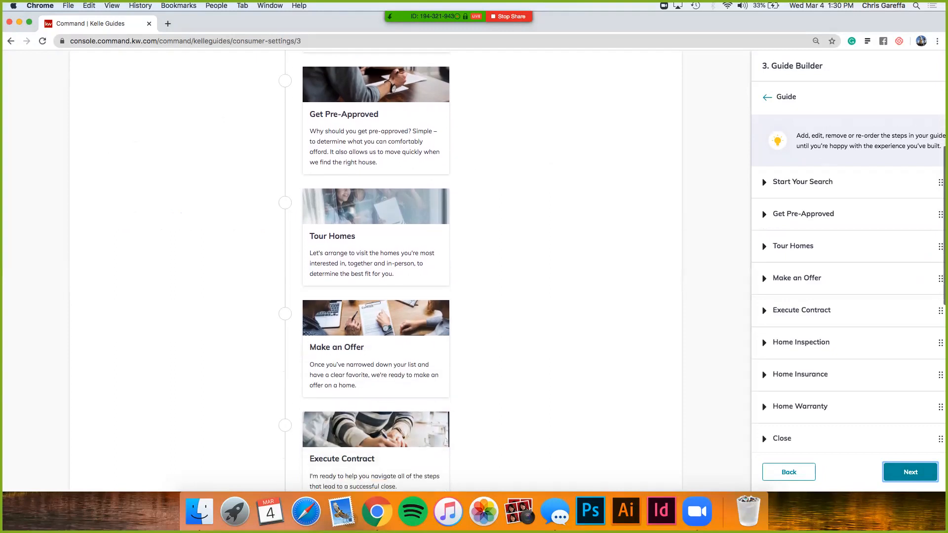
scroll(376, 269, "down", 7)
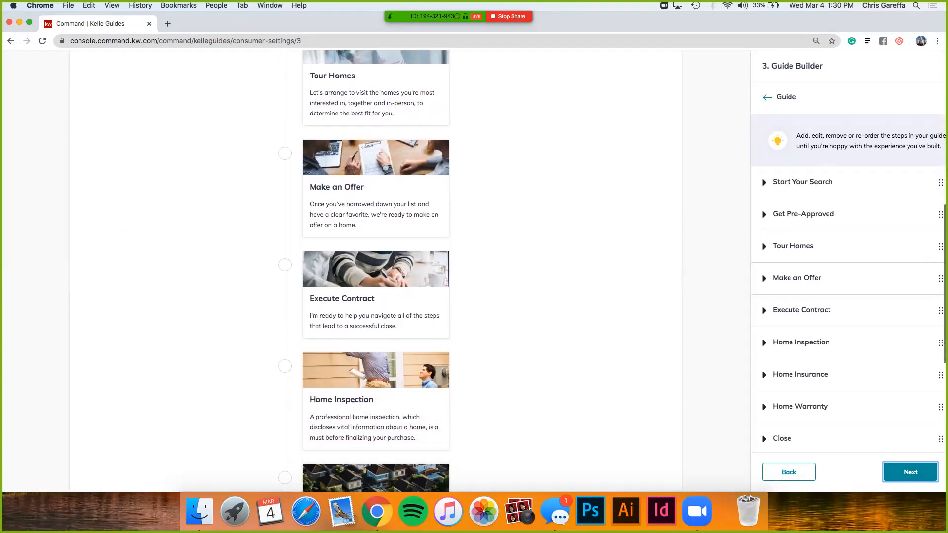
scroll(375, 271, "down", 7)
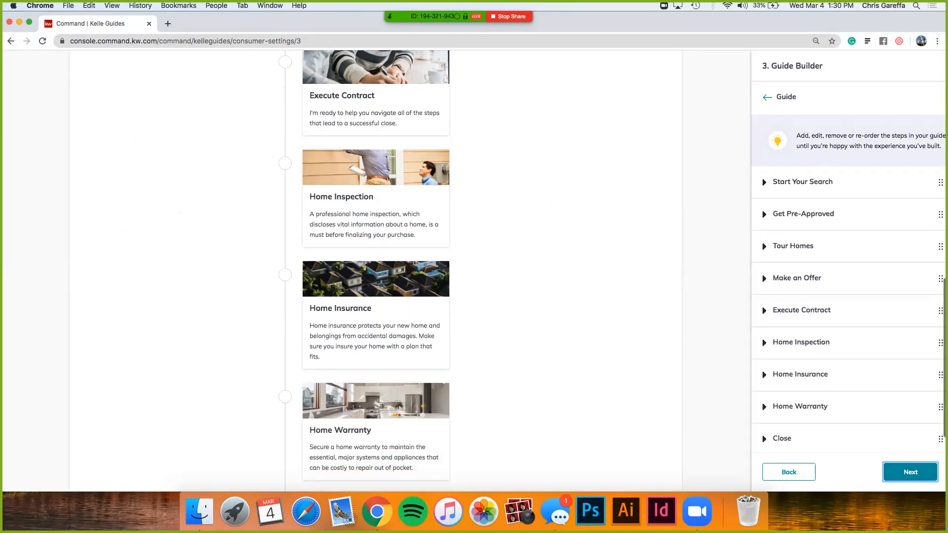
scroll(376, 271, "down", 3)
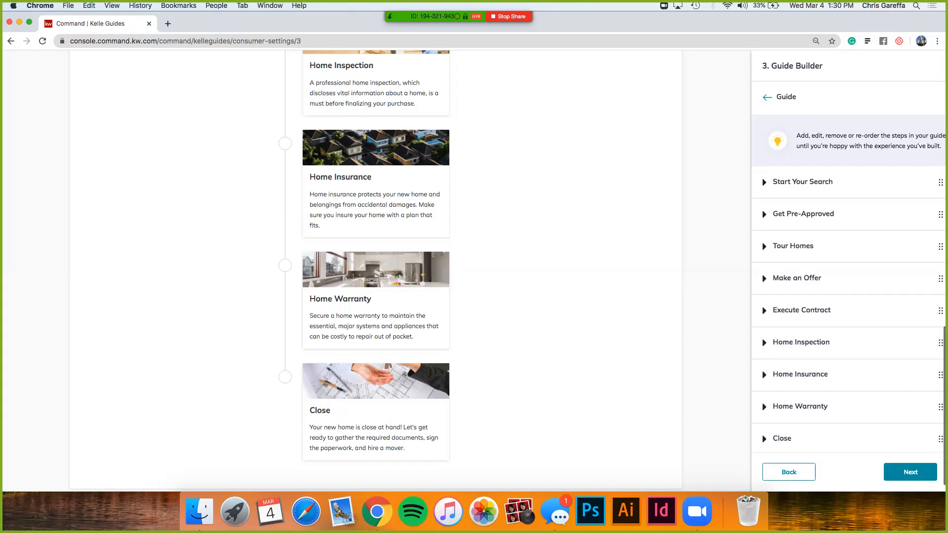
left_click(764, 215)
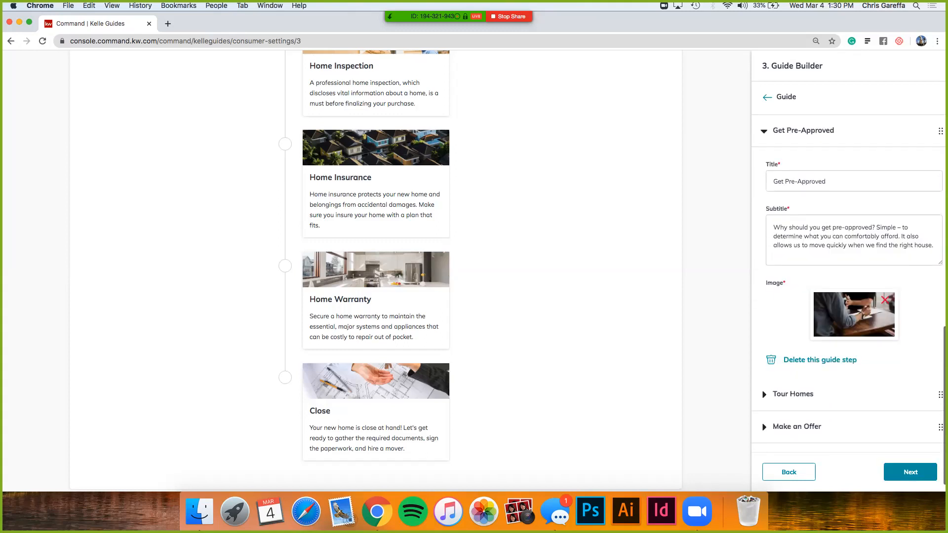
scroll(847, 284, "down", 1)
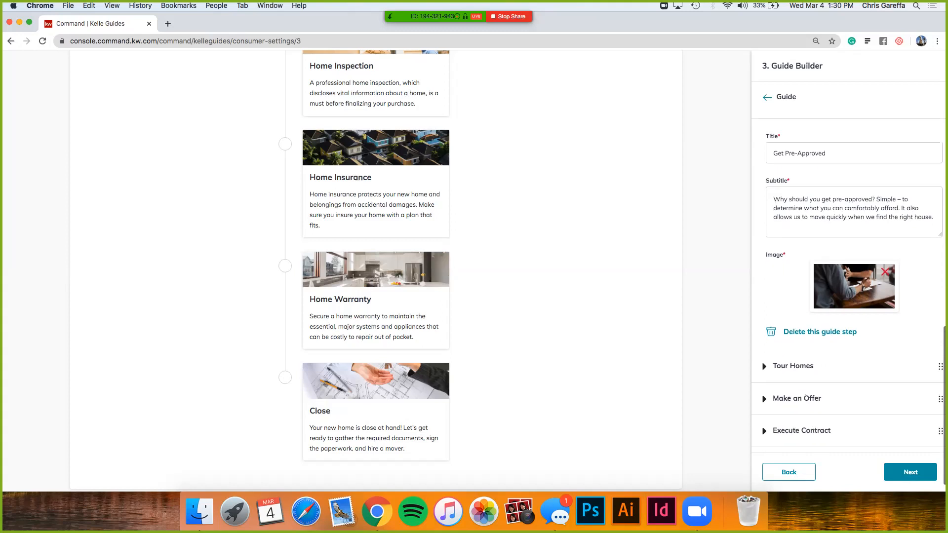
scroll(848, 285, "up", 2)
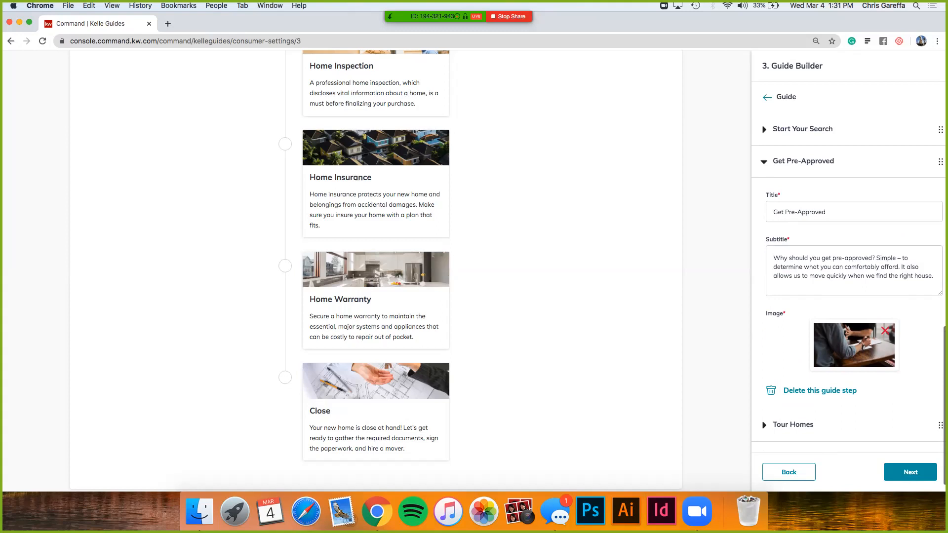
left_click(764, 161)
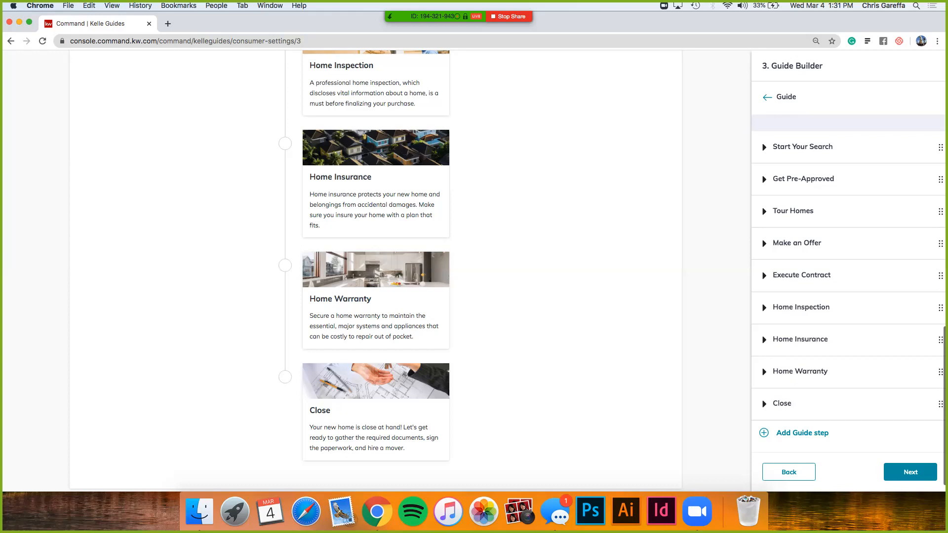
Step: Add a new guide step after Close in the Buyer's Guide and delete it again
left_click(802, 433)
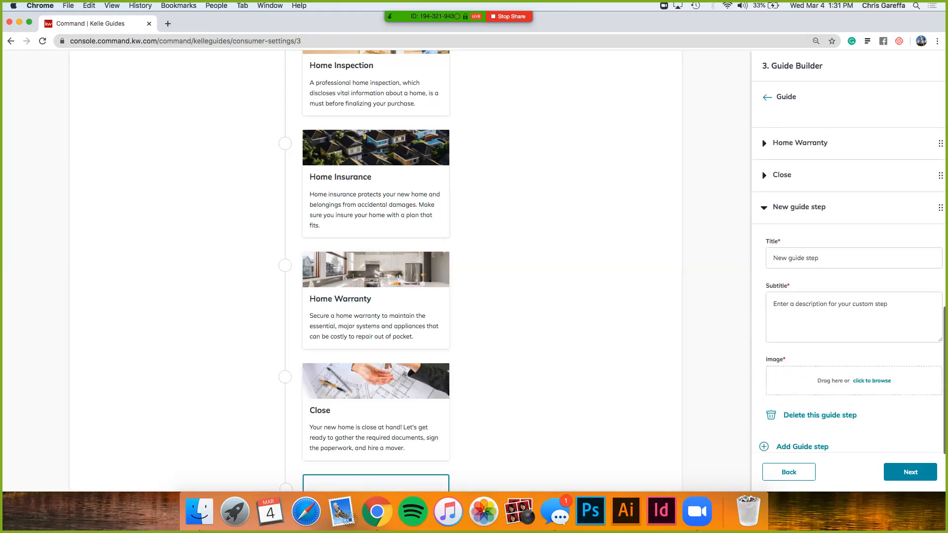
scroll(848, 289, "down", 1)
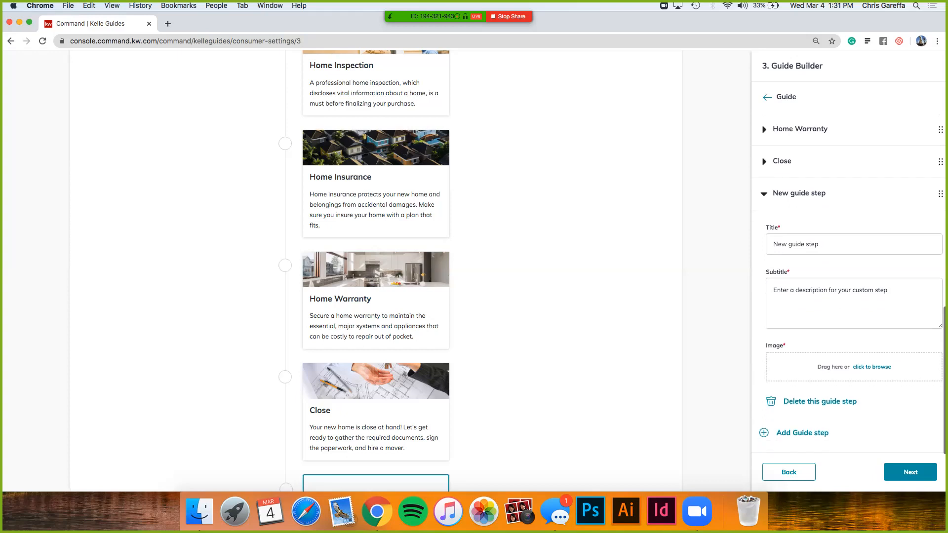
left_click(819, 401)
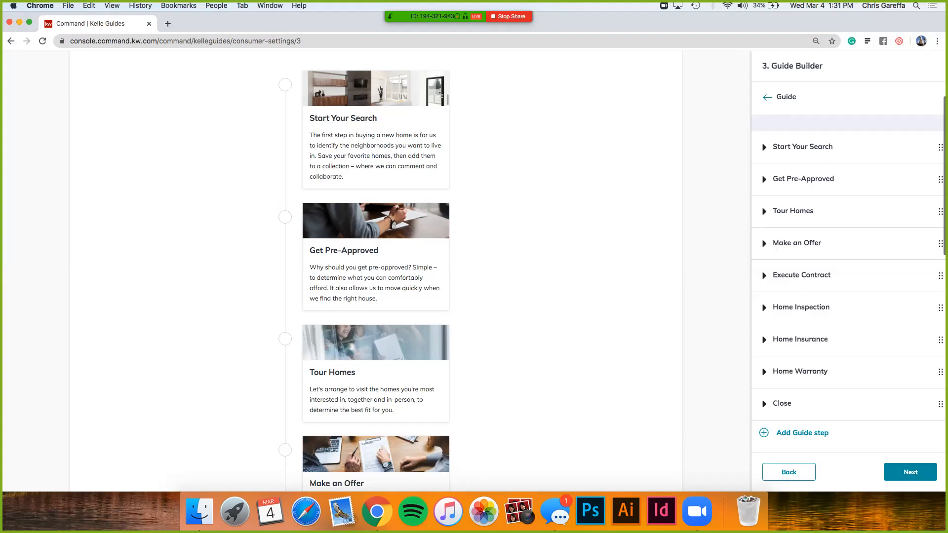
Step: Accept the Buyer's Guide steps, reopen the guide for editing from its review, and finish Review and Enable Guides
mouse_move(940, 243)
left_mouse_down()
mouse_move(939, 178)
mouse_move(937, 231)
left_mouse_up()
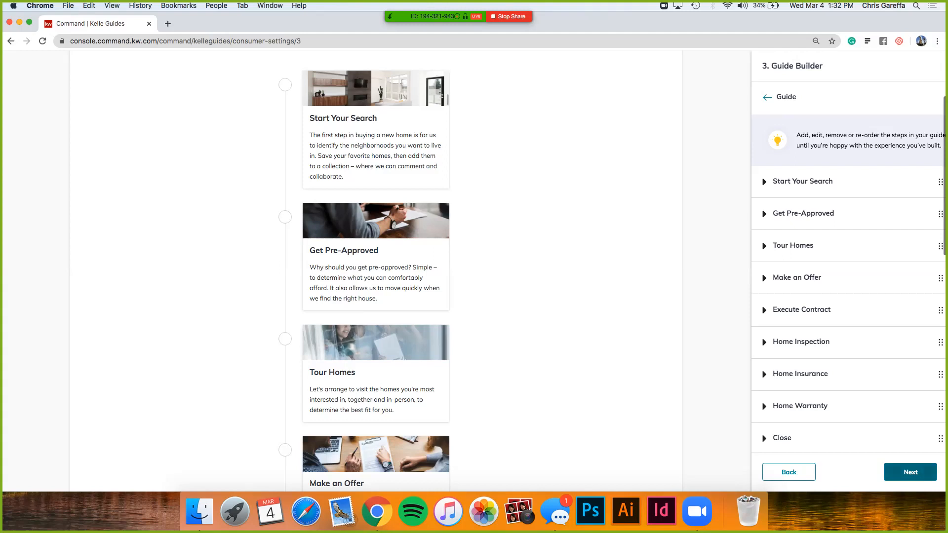
left_click(910, 472)
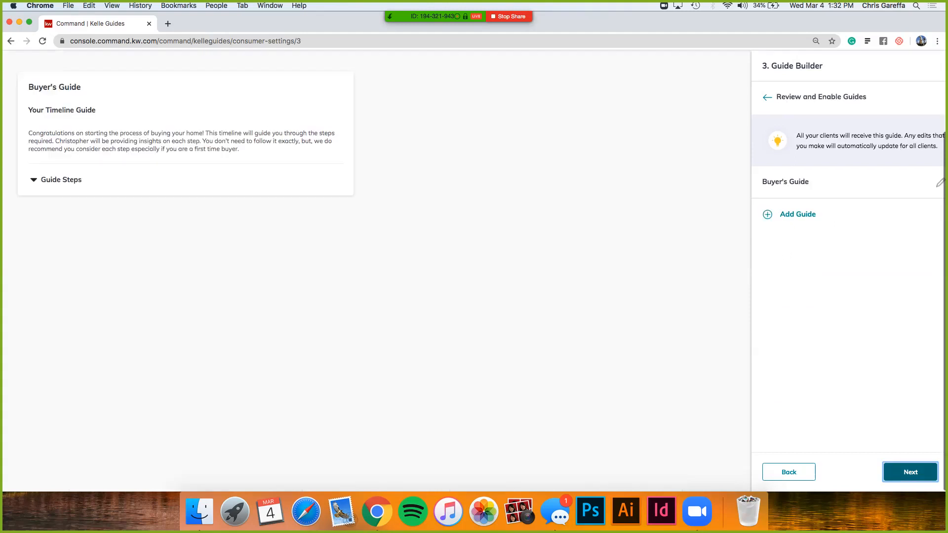
scroll(474, 271, "up", 1)
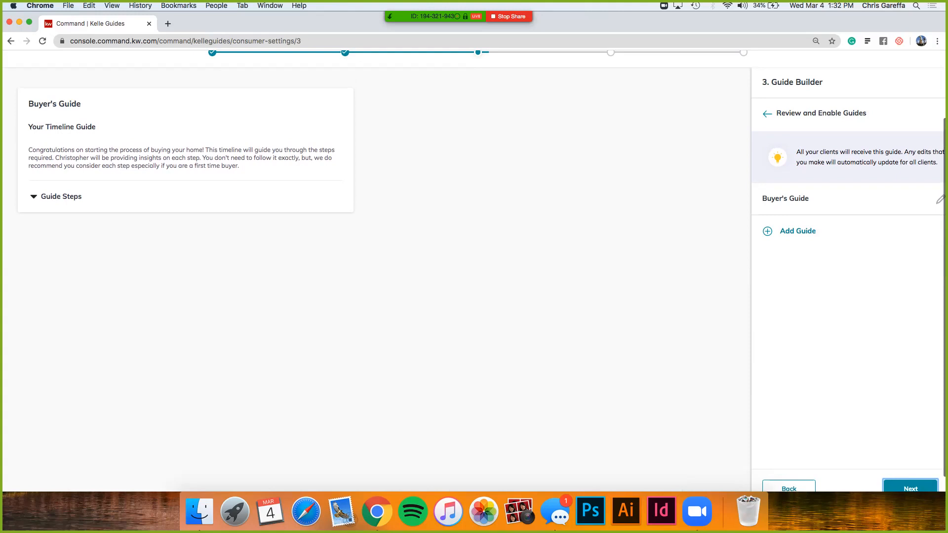
left_click(939, 199)
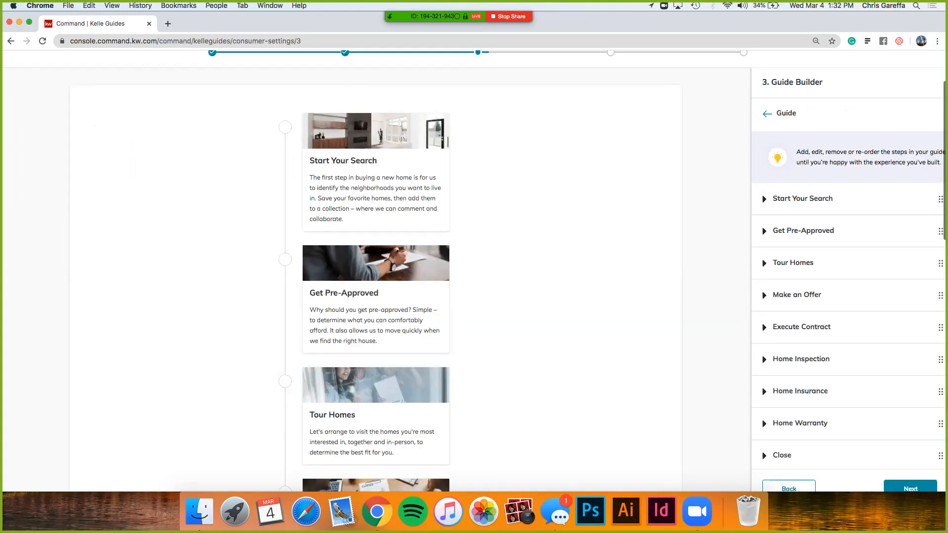
left_click(910, 487)
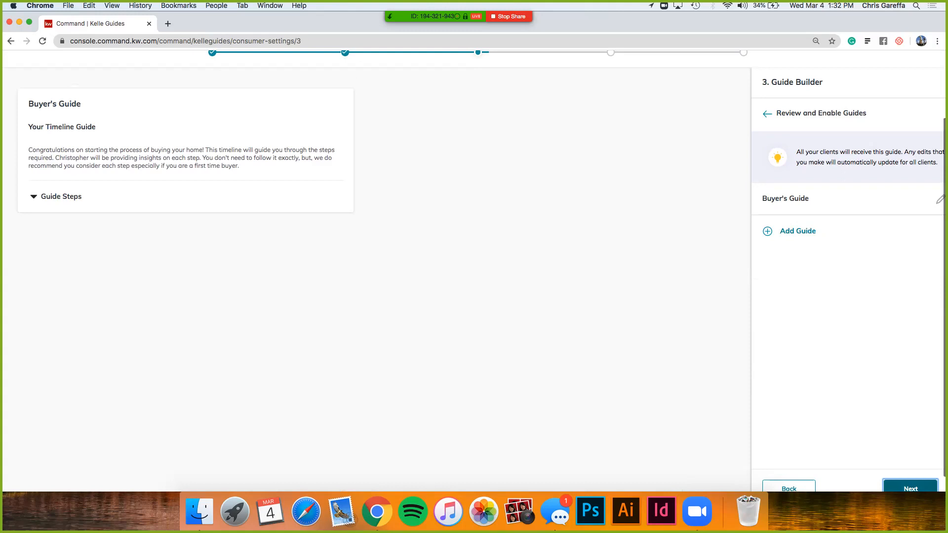
scroll(473, 271, "down", 1)
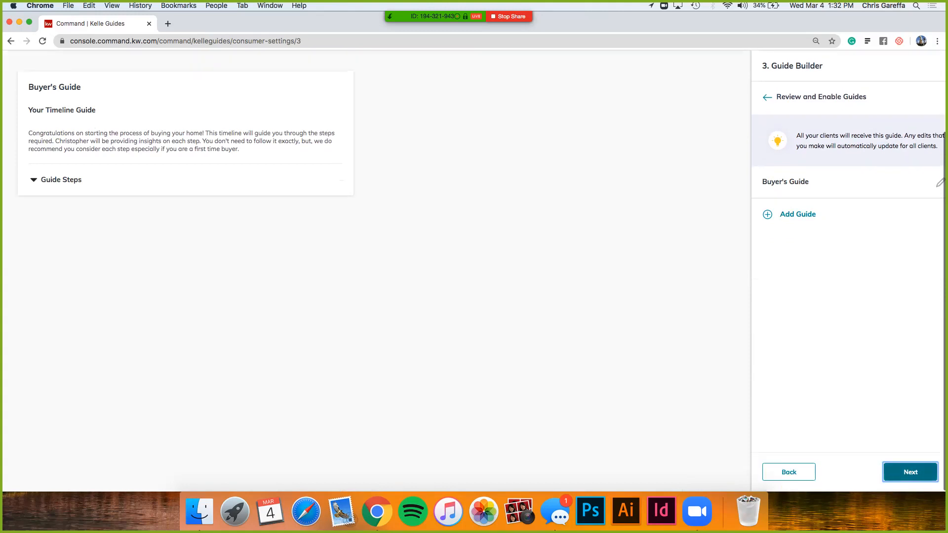
left_click(910, 472)
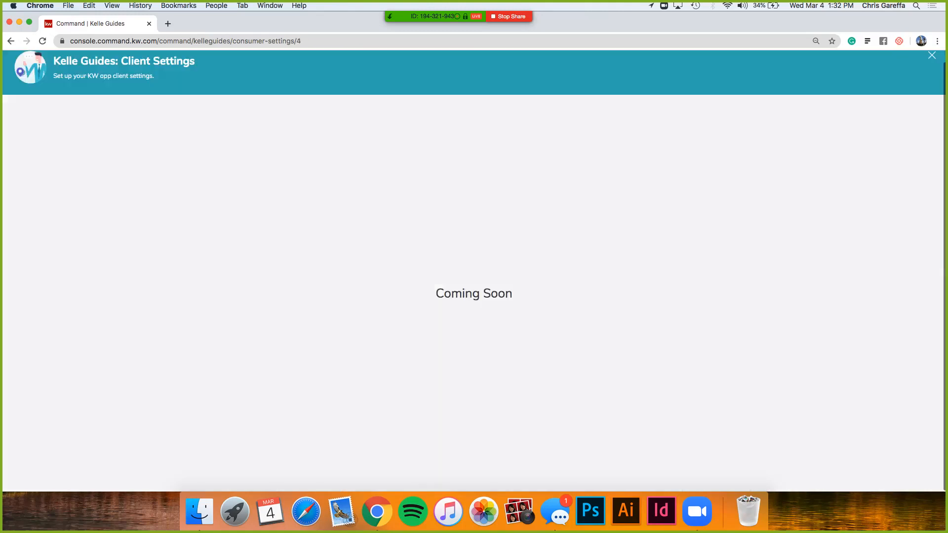
scroll(474, 271, "down", 5)
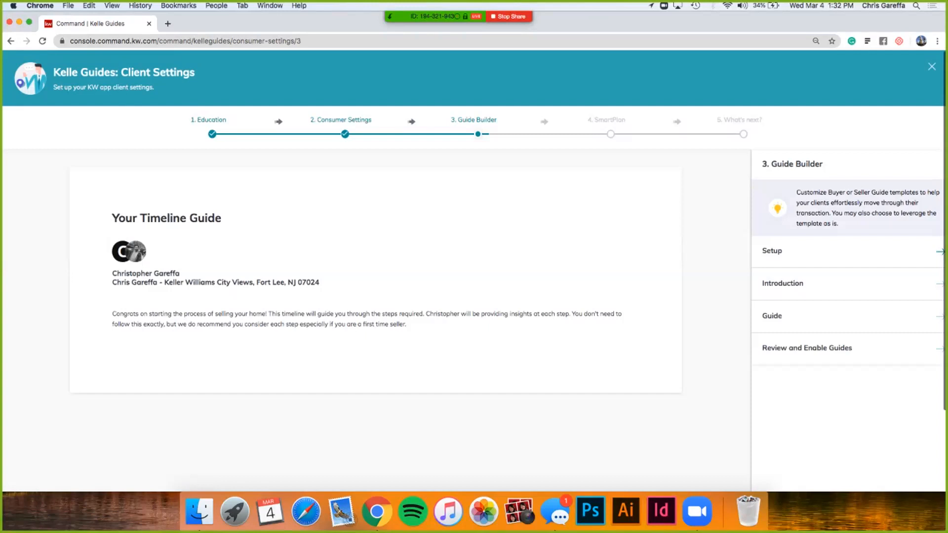
Step: Start the Guide Builder setup with the Seller's Guide template and continue to its introduction
left_click(939, 252)
left_click(852, 295)
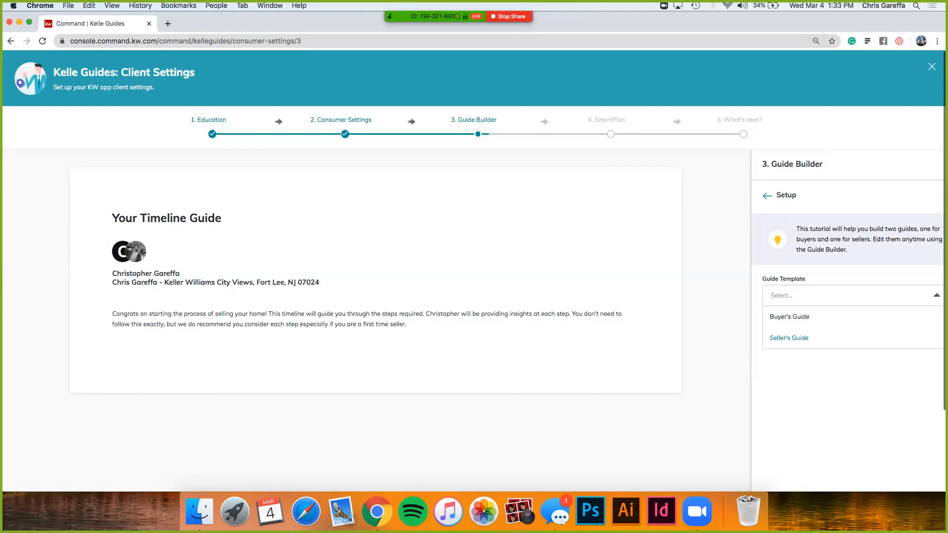
left_click(789, 338)
scroll(790, 338, "down", 2)
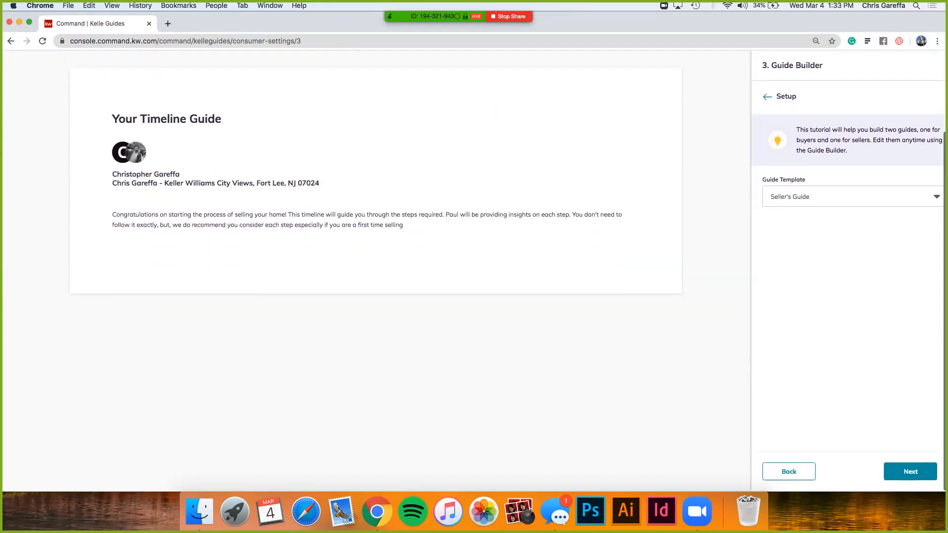
left_click(910, 471)
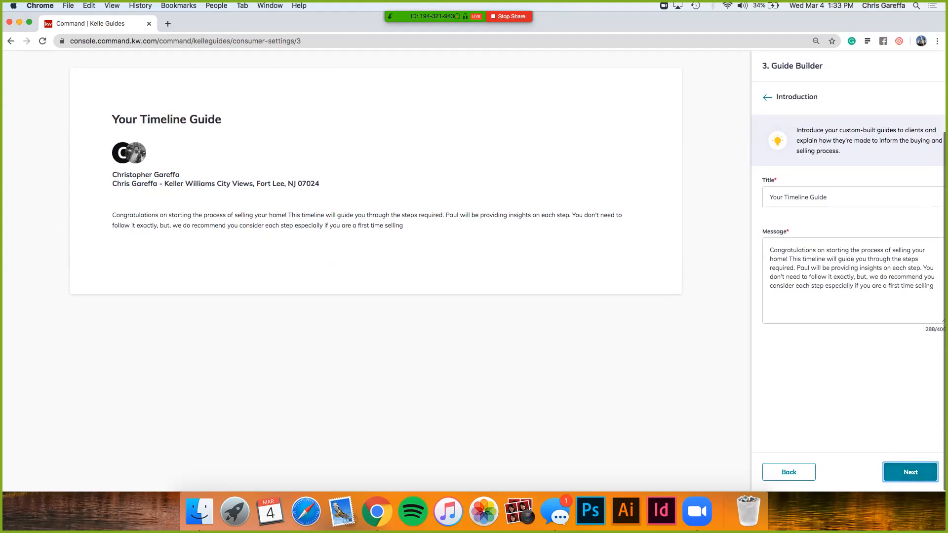
Step: Change the last word of the Seller's Guide introduction message to "seller" and continue to the guide steps
left_click(933, 286)
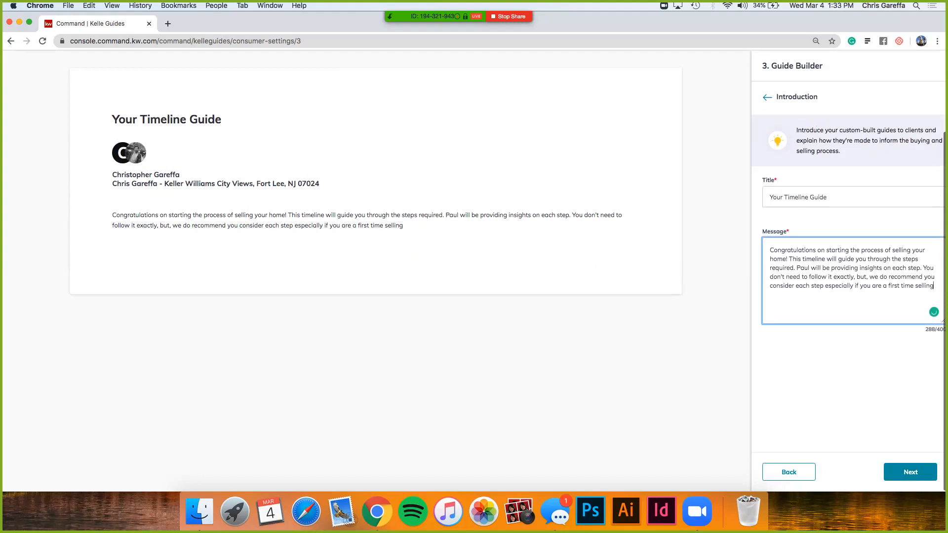
key("BackSpace")
key("BackSpace")
key("BackSpace")
type("er")
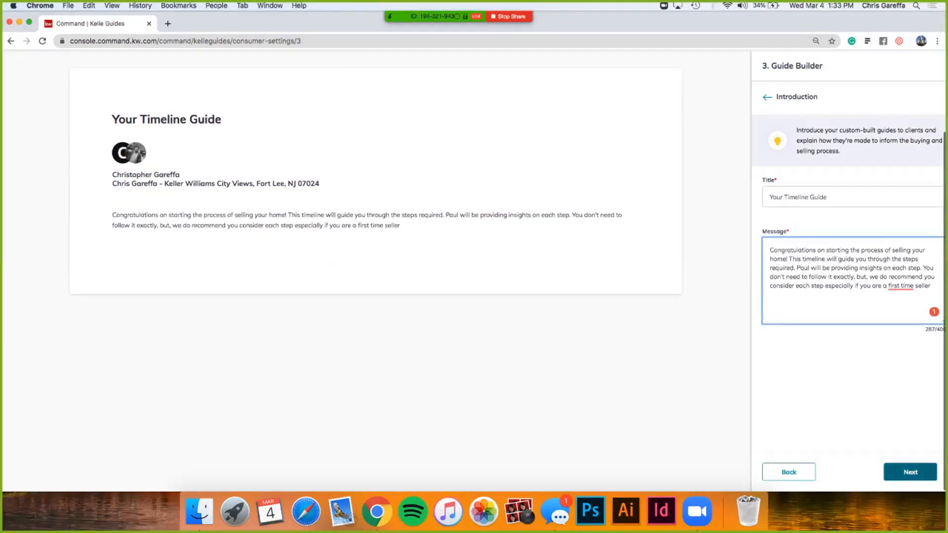
left_click(910, 472)
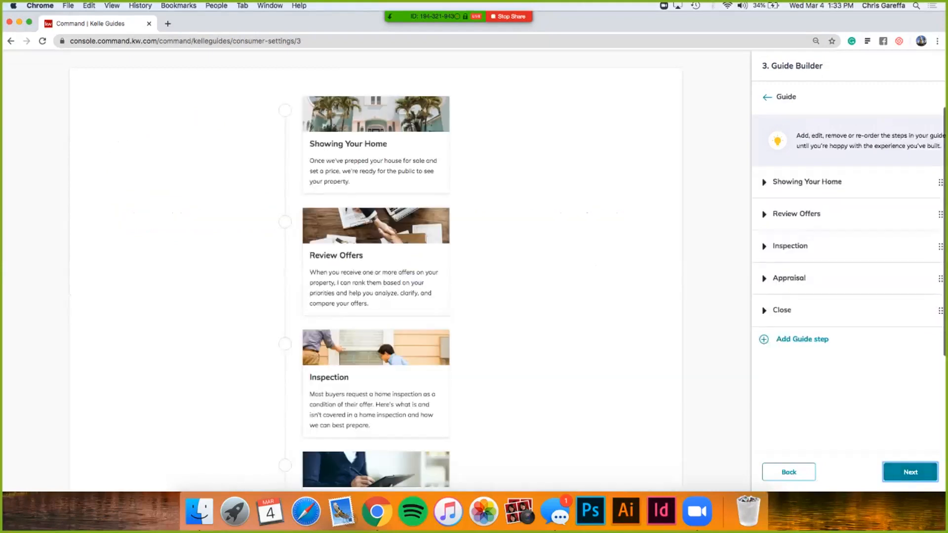
Step: Return to the Seller's Guide introduction, replace the message's placeholder name with the agent's first name, and continue
left_click(788, 472)
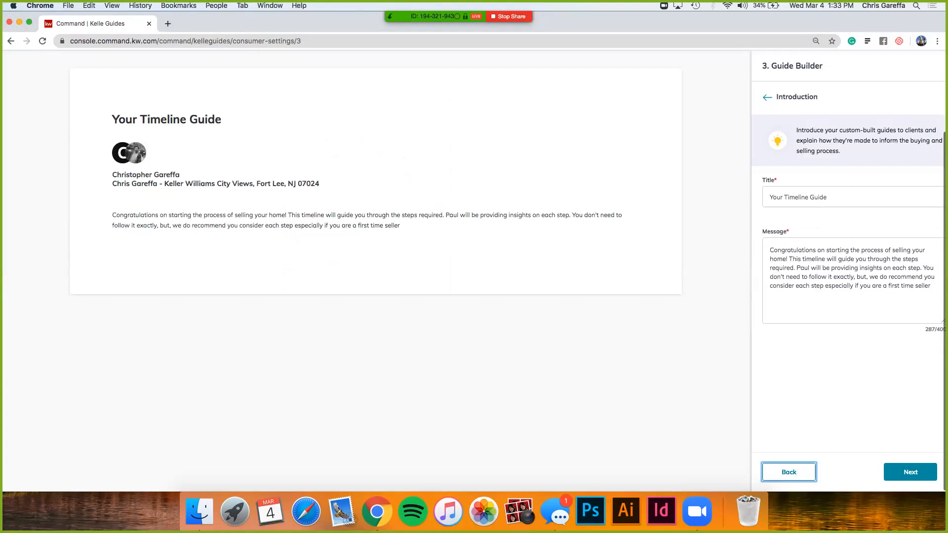
left_click(809, 268)
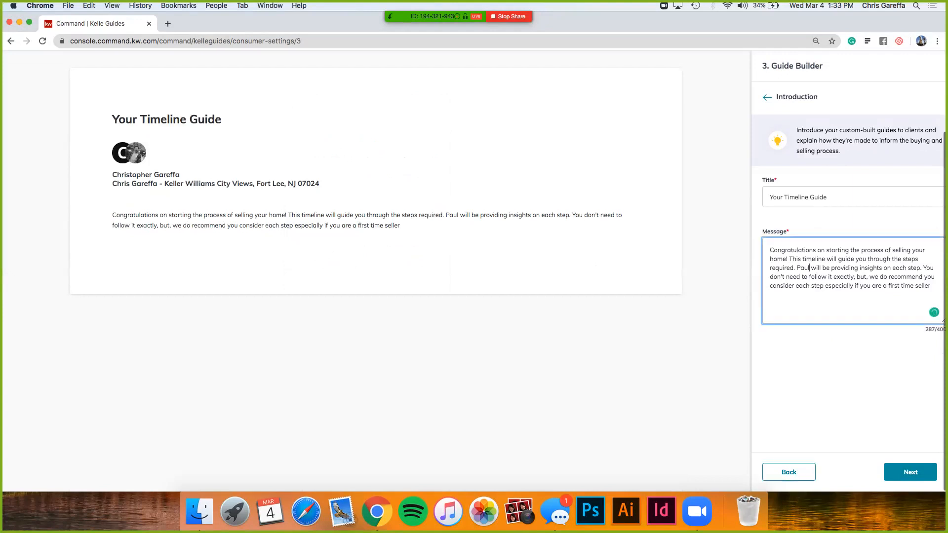
key("BackSpace")
key("BackSpace")
key("BackSpace")
key("BackSpace")
type("Christopher")
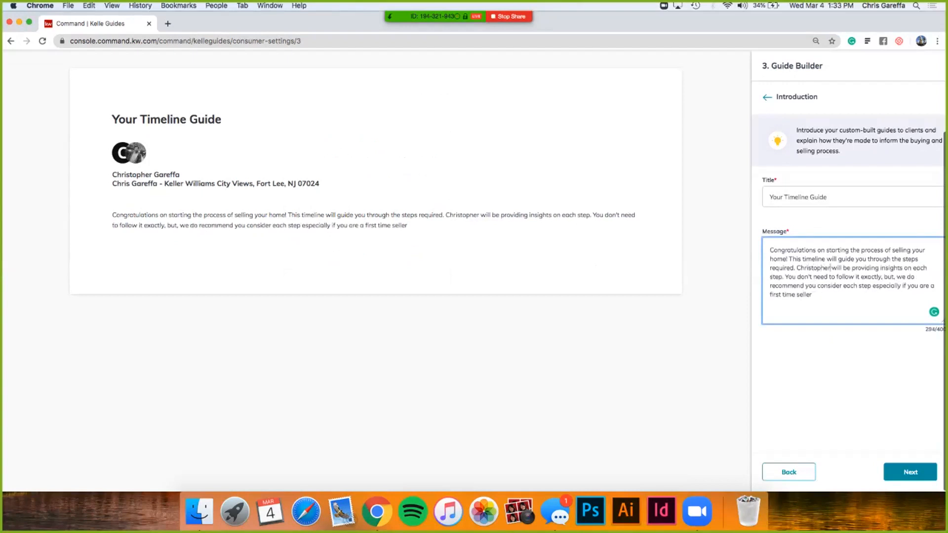
left_click(911, 472)
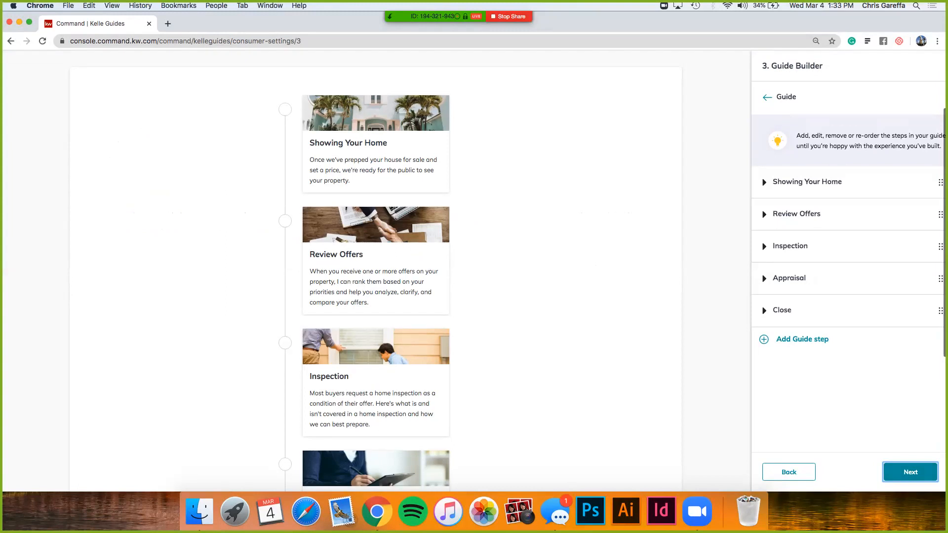
Step: Review the seller timeline from Showing Your Home to Close and complete Review and Enable Guides for the Seller's Guide
scroll(376, 271, "down", 2)
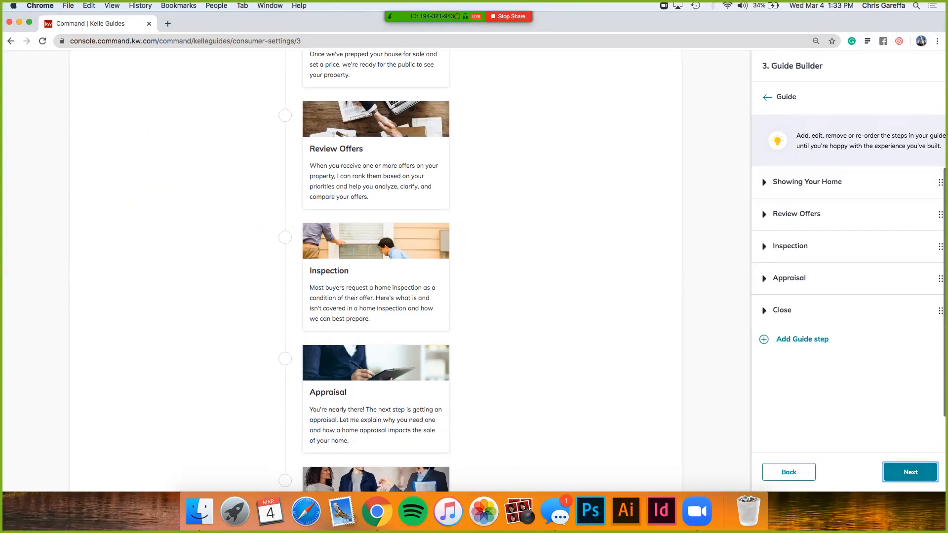
scroll(376, 270, "down", 2)
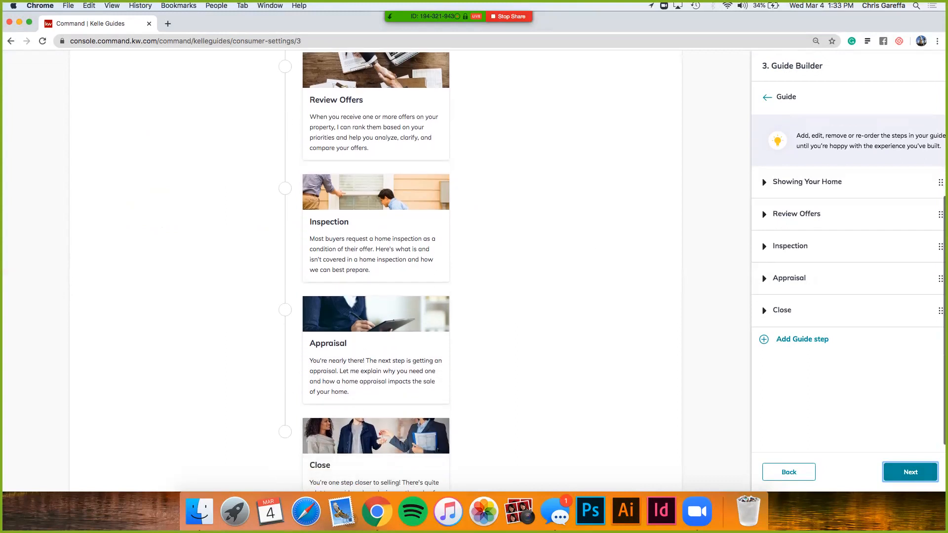
scroll(375, 271, "down", 1)
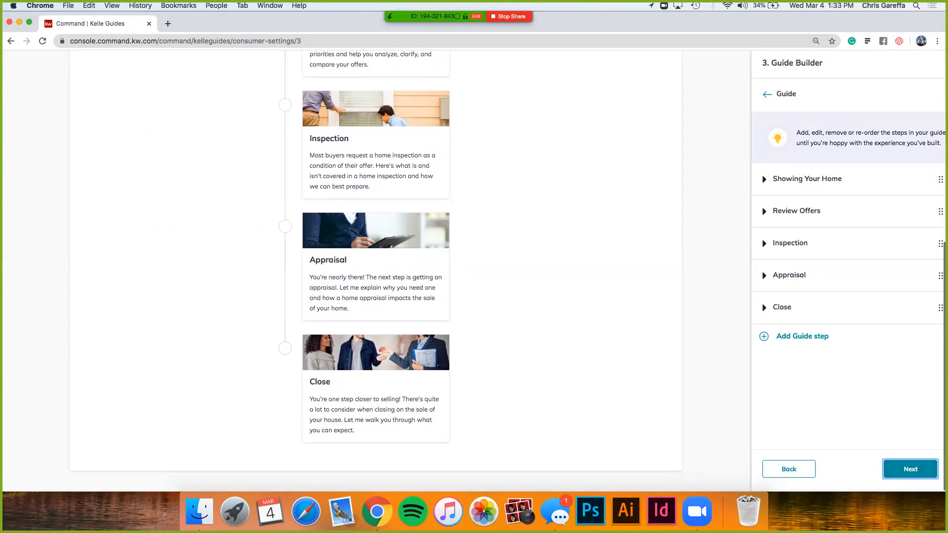
left_click(910, 472)
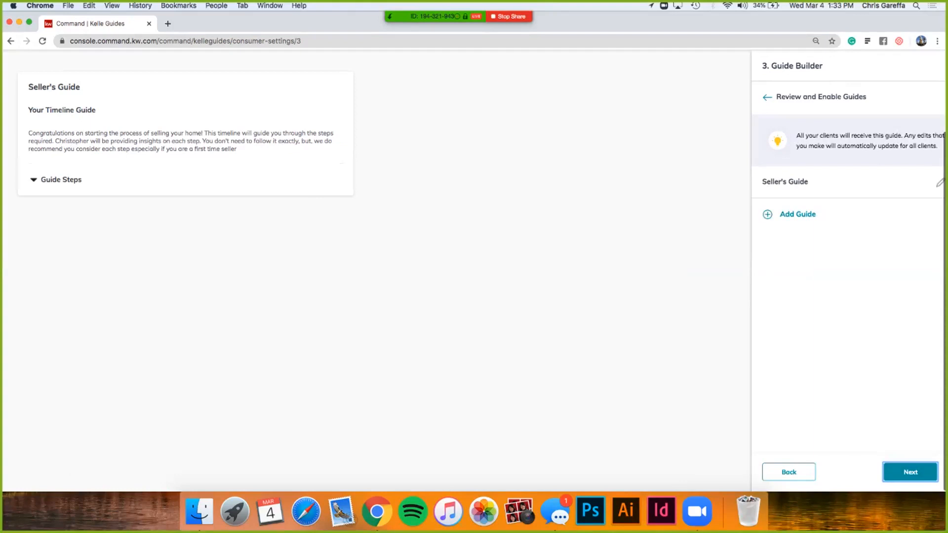
left_click(910, 472)
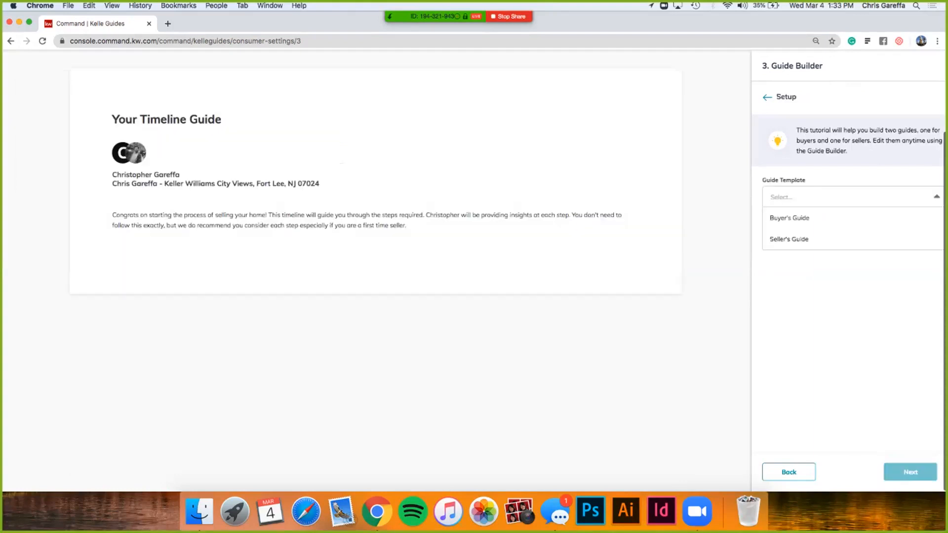
left_click(789, 472)
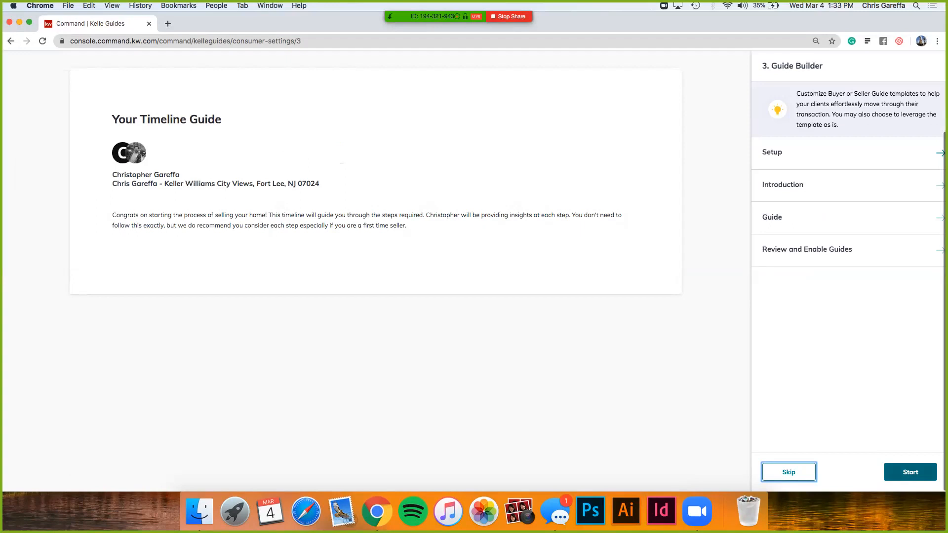
left_click(911, 471)
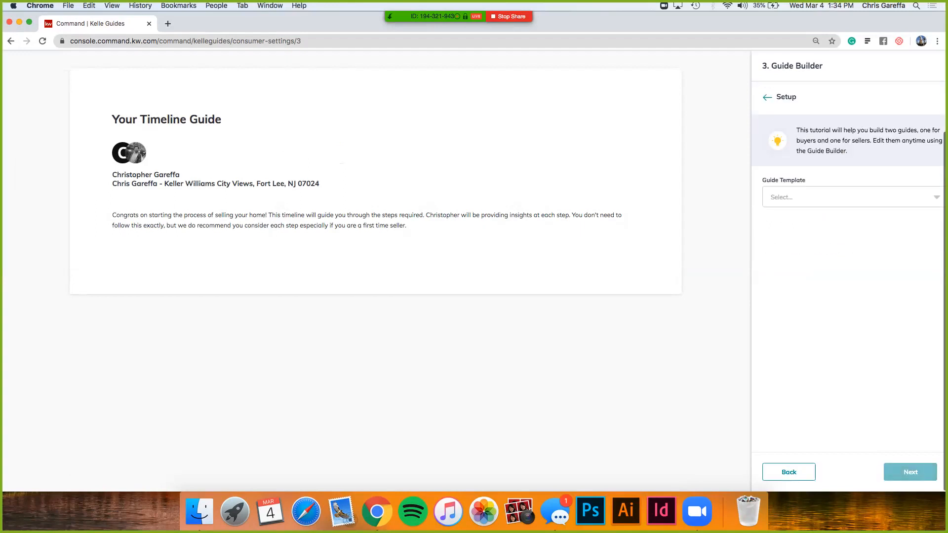
left_click(789, 472)
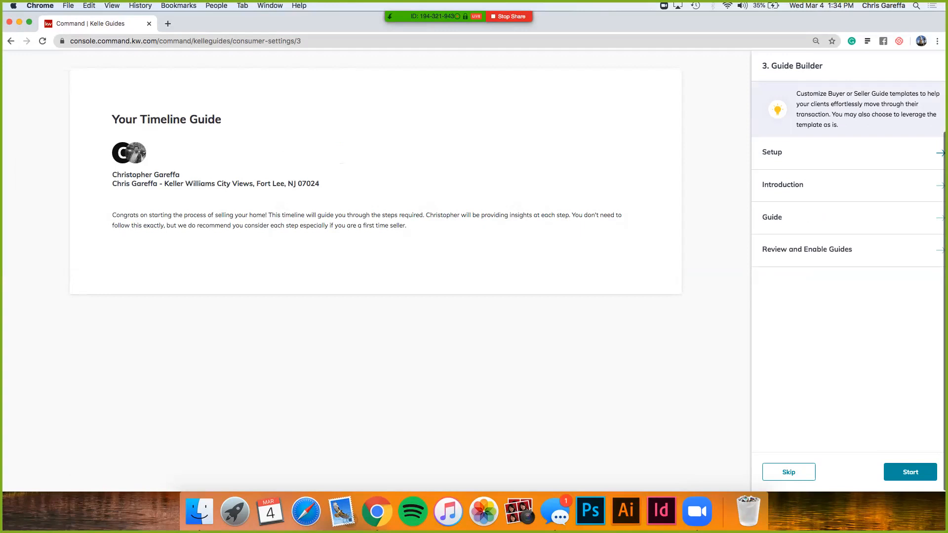
Step: Run the Guide Builder again with the Seller's Guide template, keeping its default introduction and steps, and proceed to the SmartPlan stage
left_click(910, 472)
left_click(853, 197)
left_click(789, 238)
left_click(911, 472)
left_click(910, 472)
left_click(911, 472)
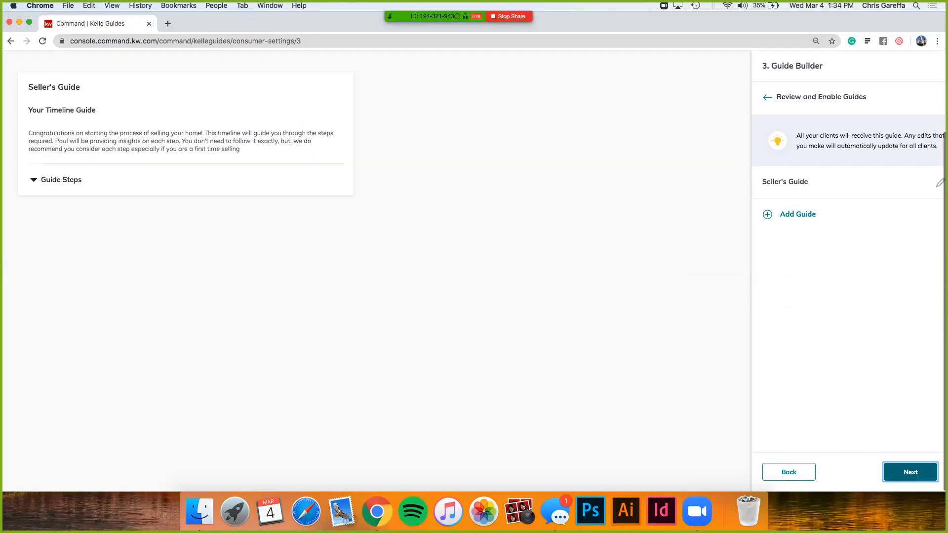
left_click(910, 472)
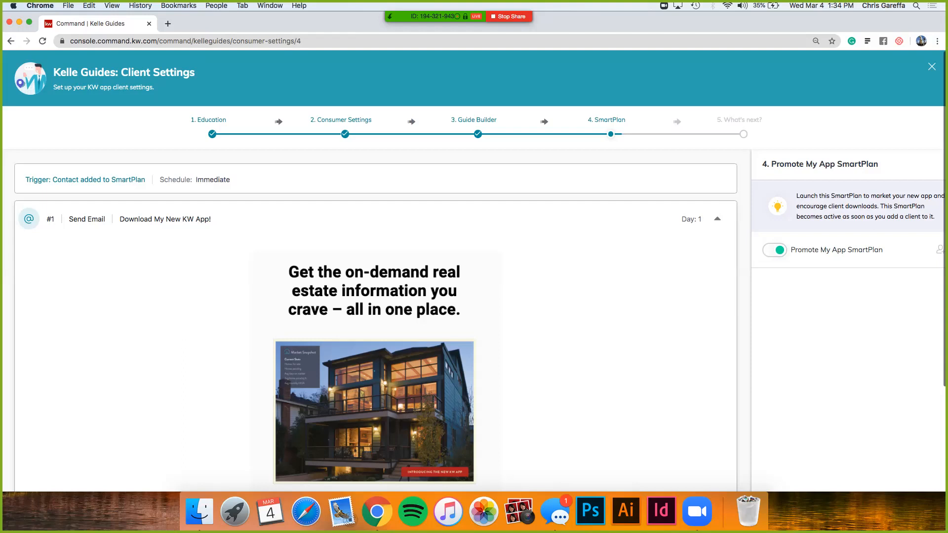
Step: Examine the Promote My App SmartPlan's day 1 email and the day 2 and day 5 text messages
scroll(474, 267, "down", 2)
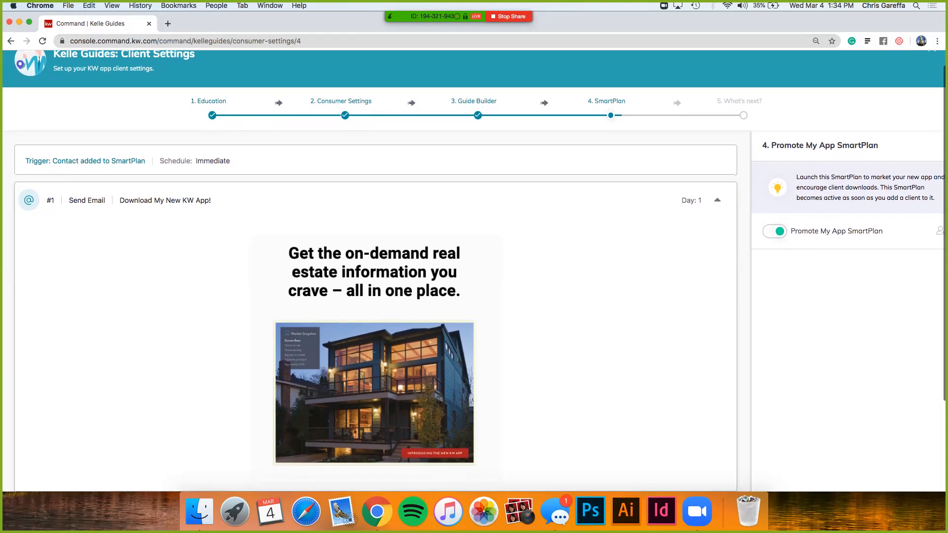
scroll(474, 266, "down", 5)
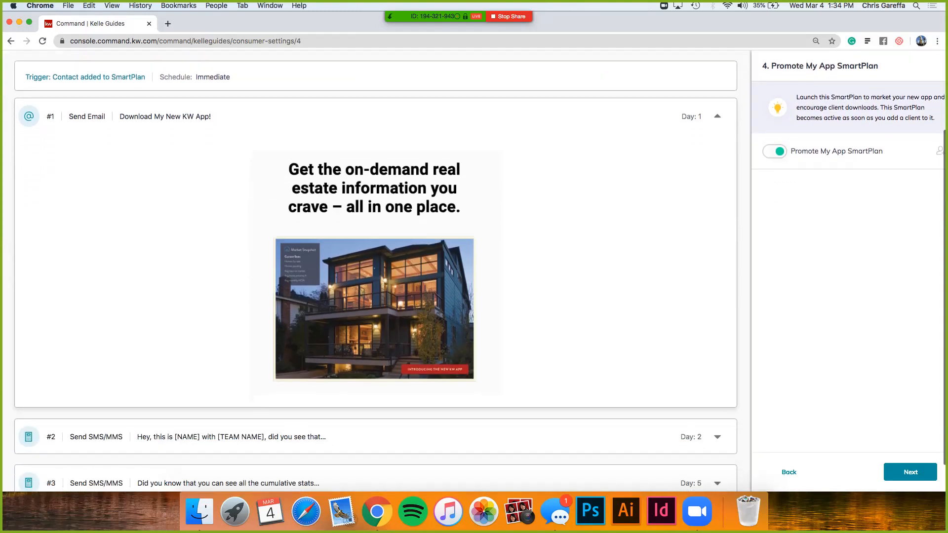
mouse_move(458, 16)
scroll(375, 266, "down", 2)
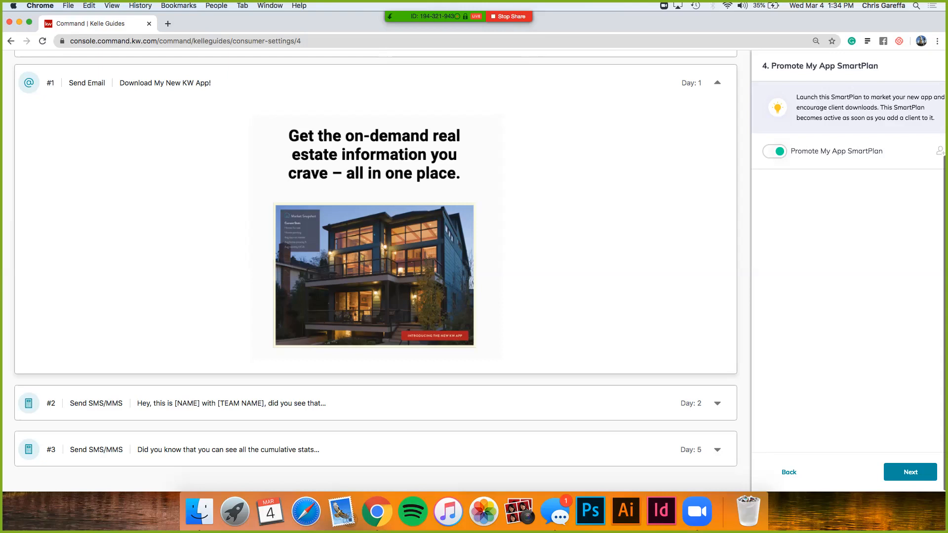
left_click(717, 403)
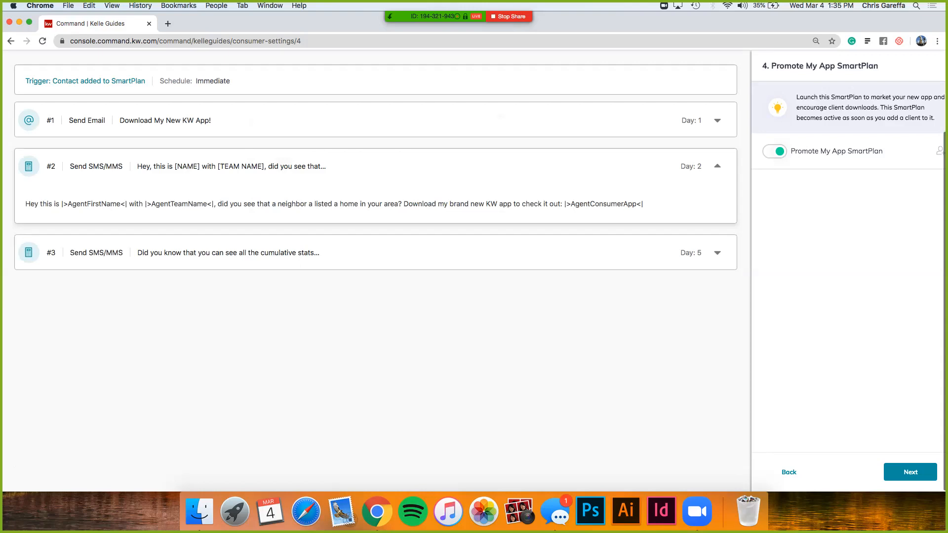
left_click(228, 253)
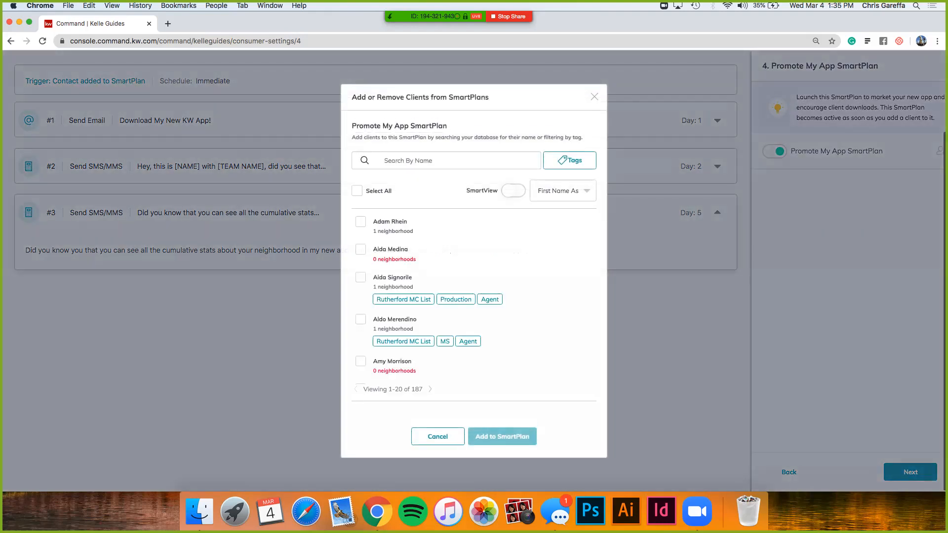
Step: Find the client by first name and add the matching contact tagged Buyer and bogota to the Promote My App SmartPlan
left_click(459, 160)
type("christopher")
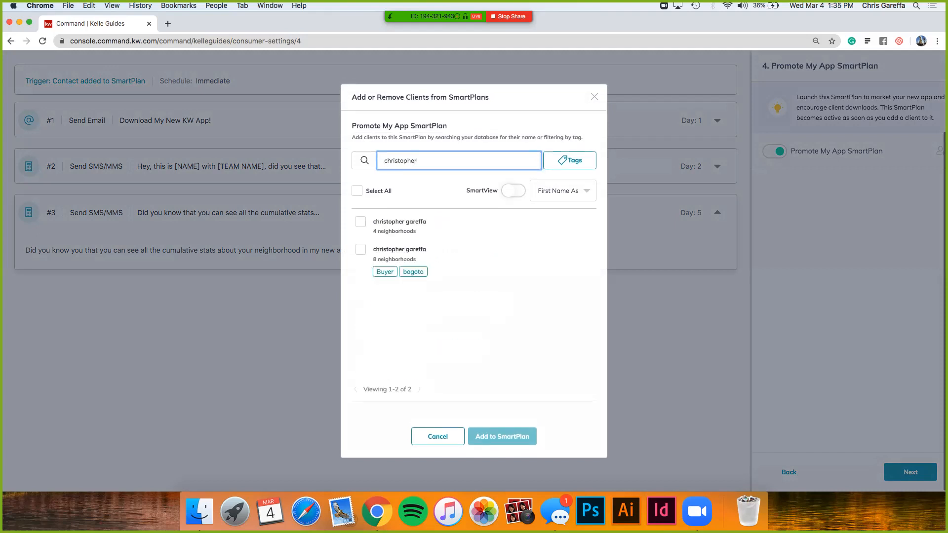
left_click(360, 249)
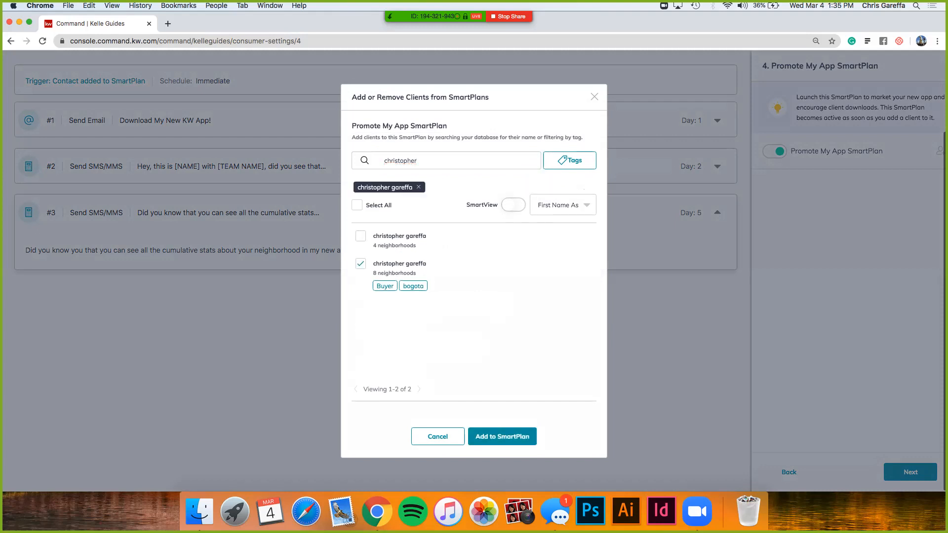
left_click(502, 436)
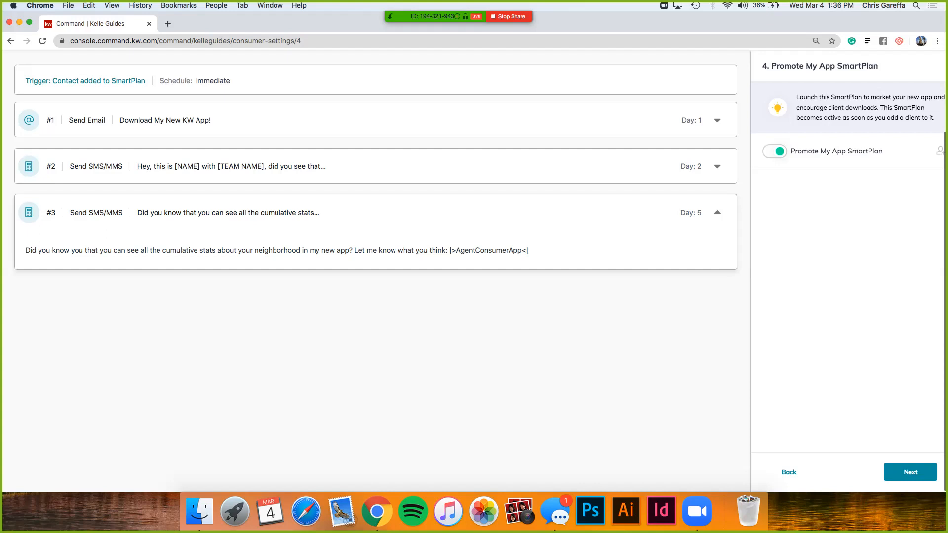
Step: Continue to the What's next? stage and review the social sharing, data-driven video and advertising options for promoting the app
scroll(375, 272, "up", 3)
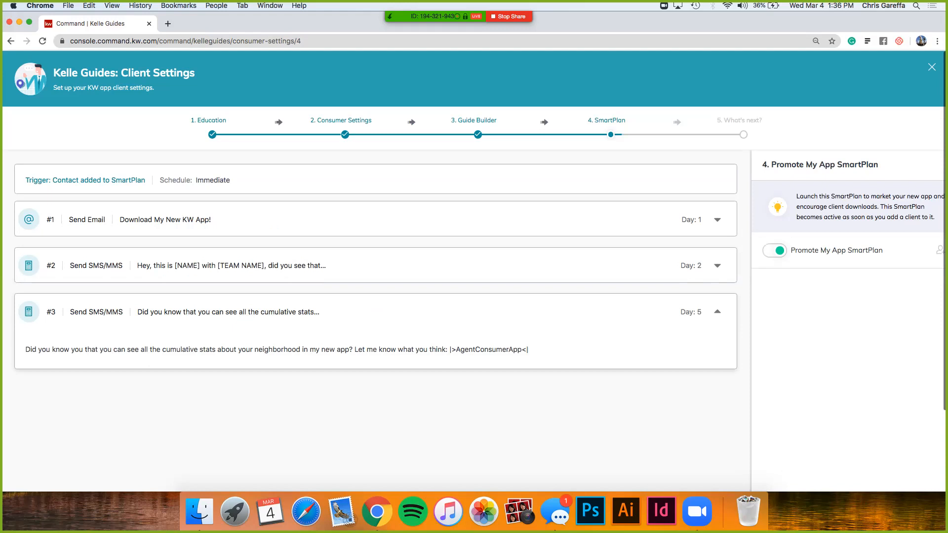
scroll(375, 271, "down", 3)
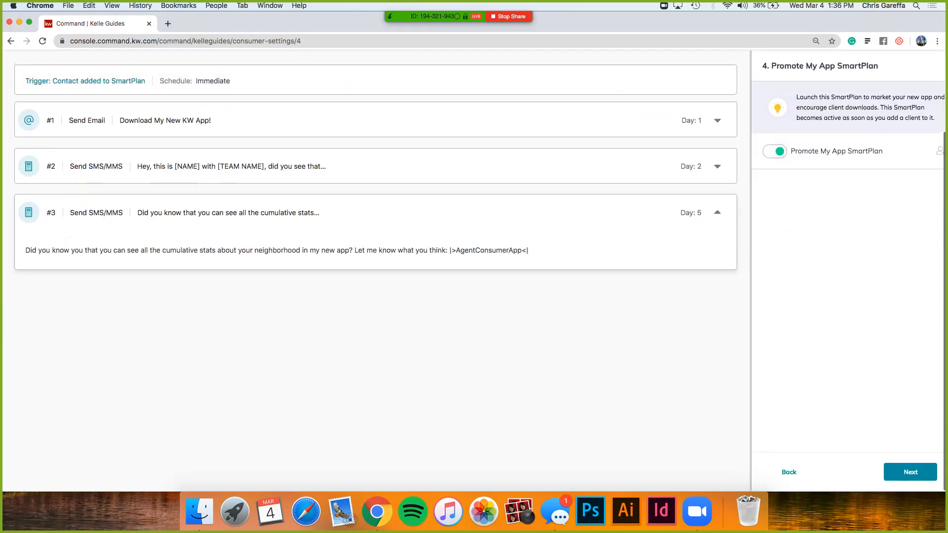
left_click(910, 472)
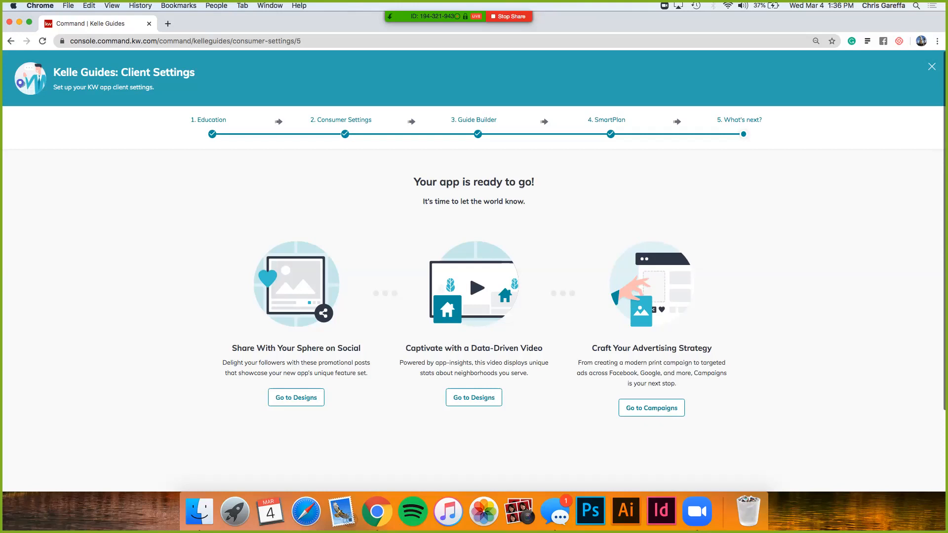
scroll(474, 269, "down", 4)
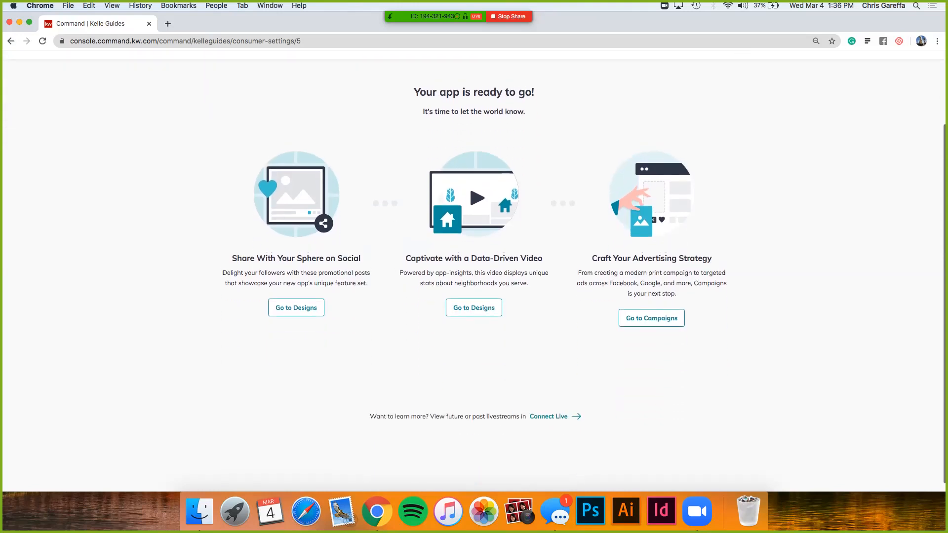
scroll(474, 269, "down", 1)
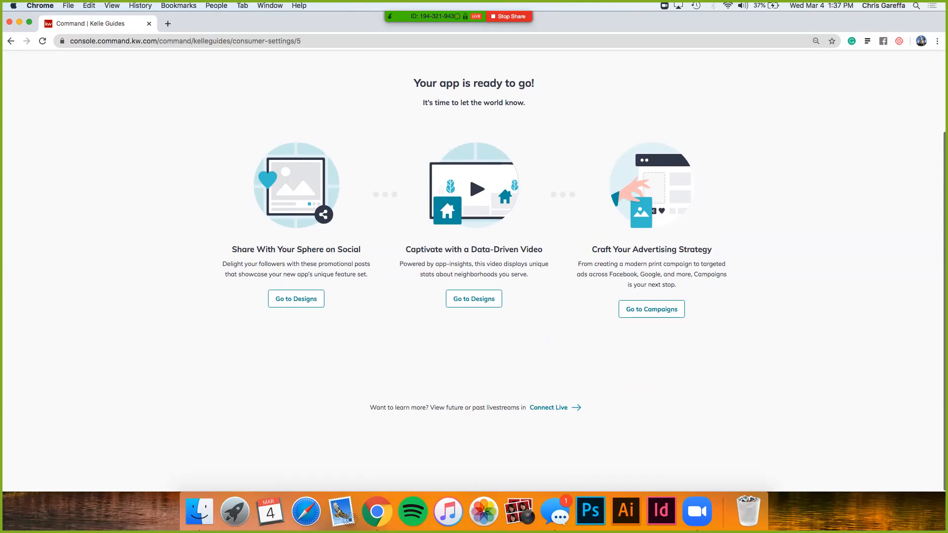
scroll(474, 271, "up", 5)
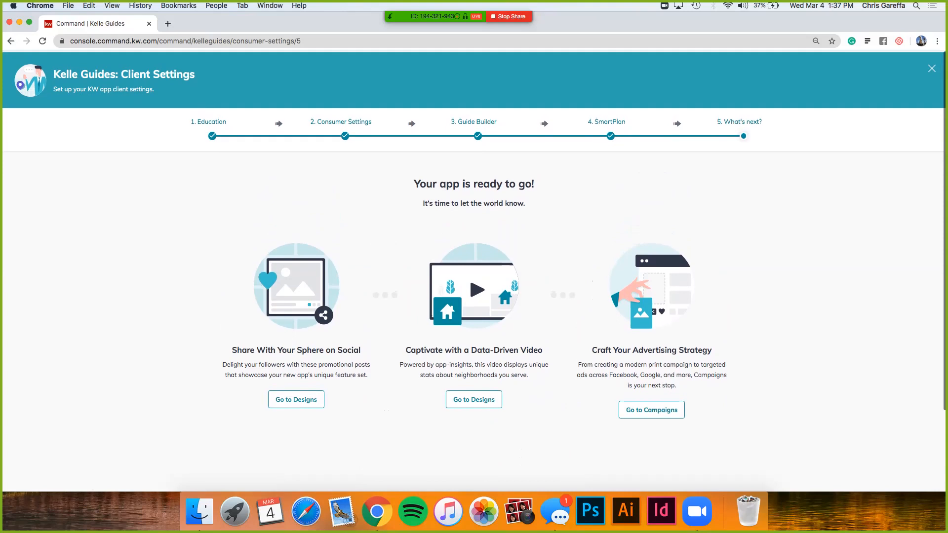
scroll(474, 271, "down", 5)
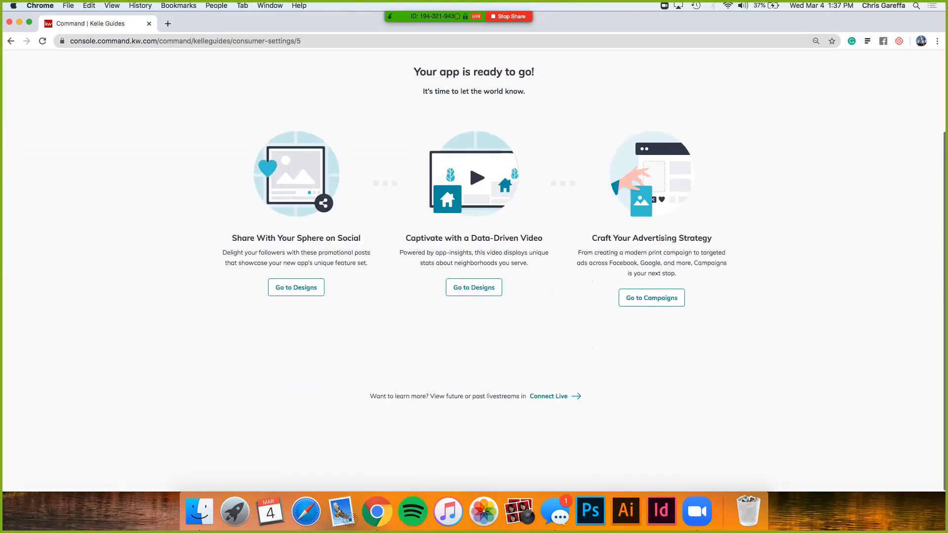
scroll(473, 271, "up", 5)
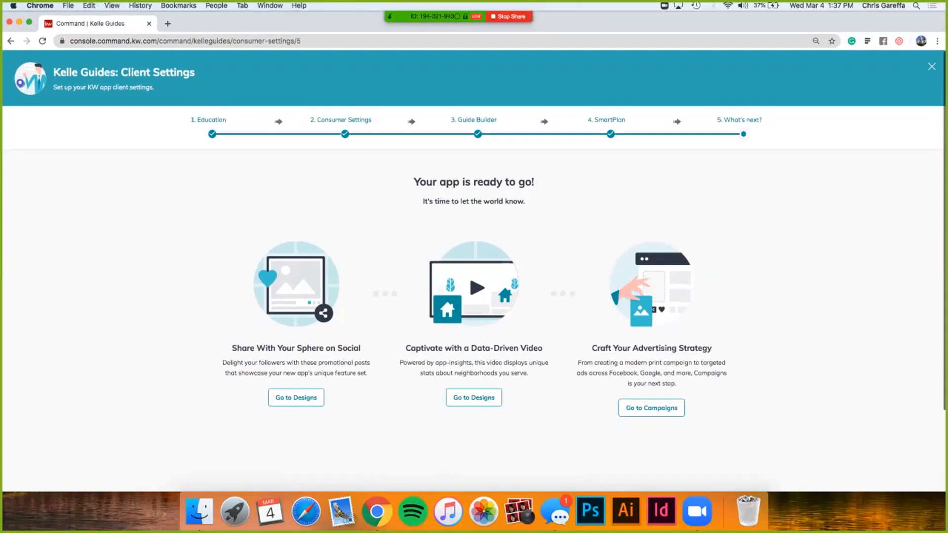
Step: Leave the Client Settings guide and open the URLs section of the Consumer Site & App Settings
key("super+r")
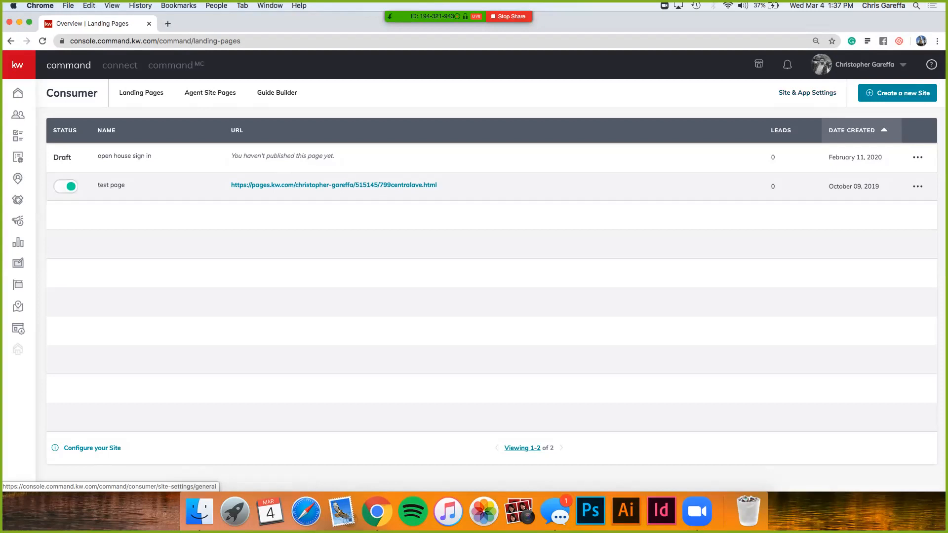
mouse_move(18, 306)
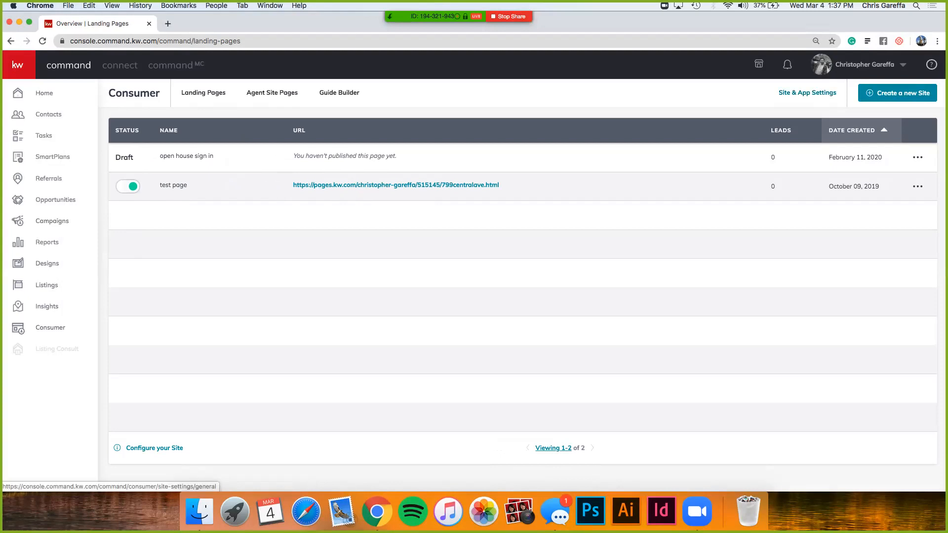
left_click(808, 93)
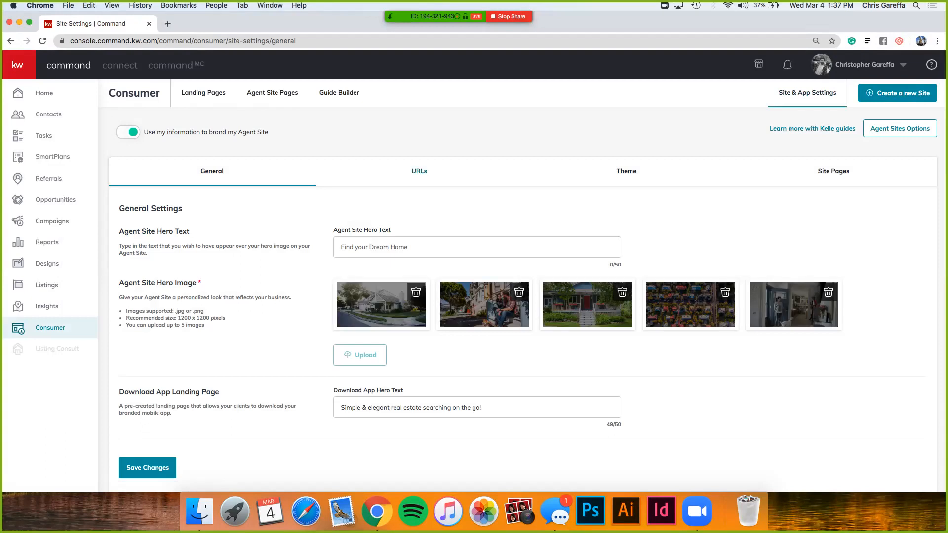
left_click(419, 171)
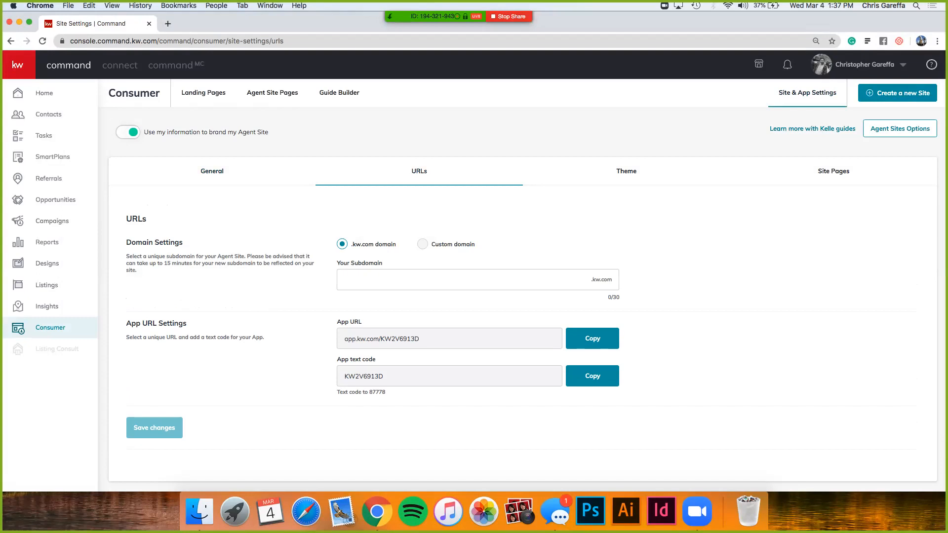
Step: Start the Agent Site Kelle Guide and acknowledge its Compliance Reminder to reach the subdomain stage
left_click(812, 129)
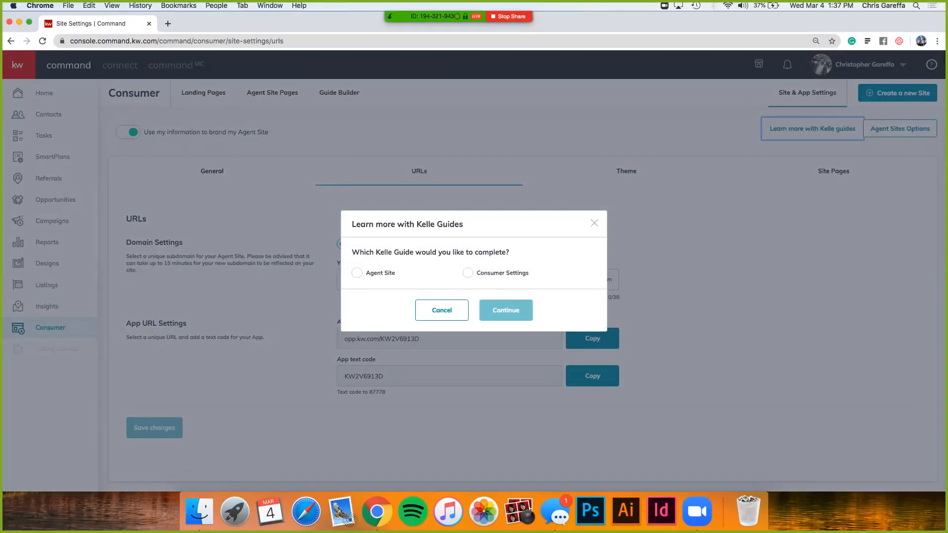
left_click(357, 273)
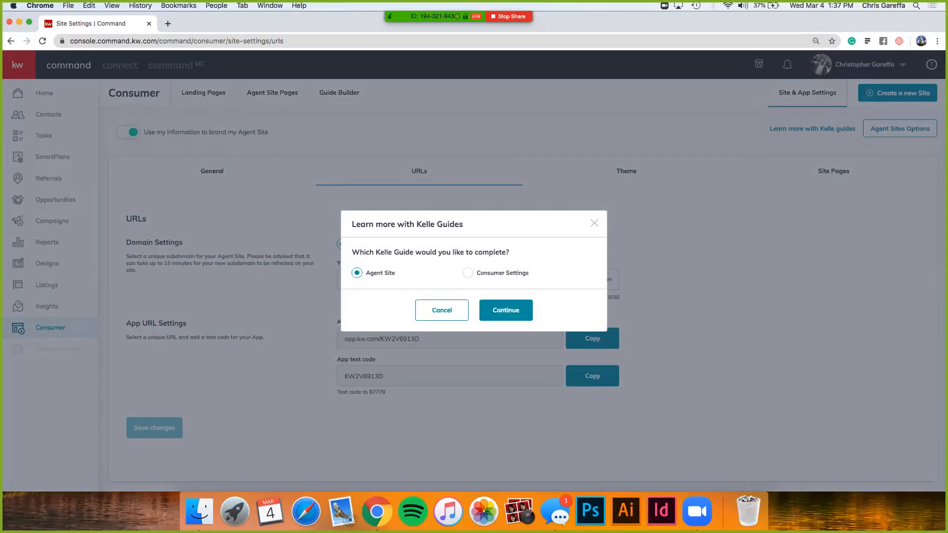
left_click(506, 310)
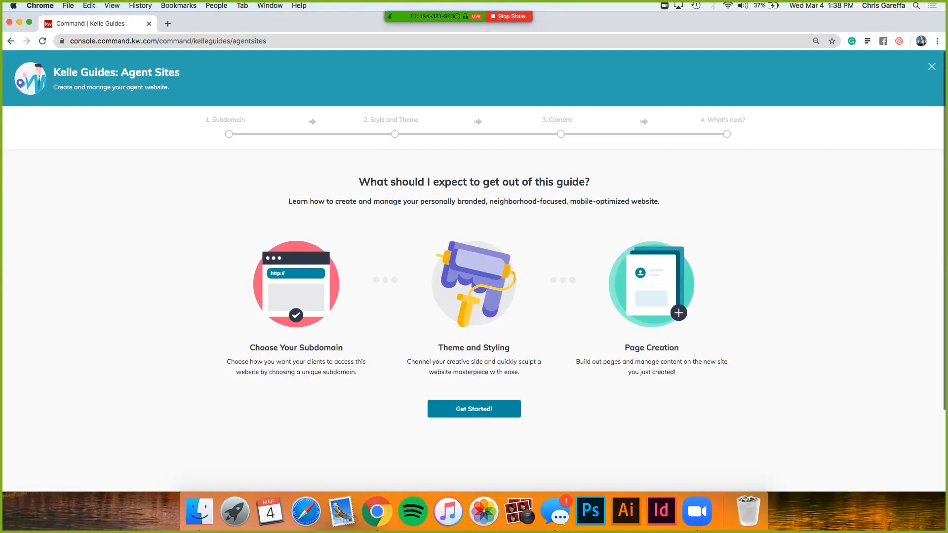
scroll(474, 237, "down", 1)
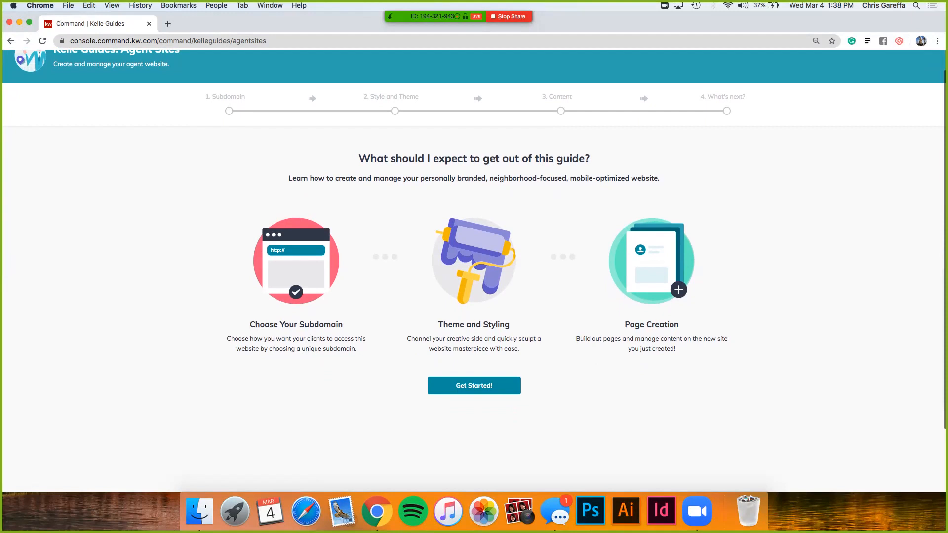
scroll(473, 237, "up", 1)
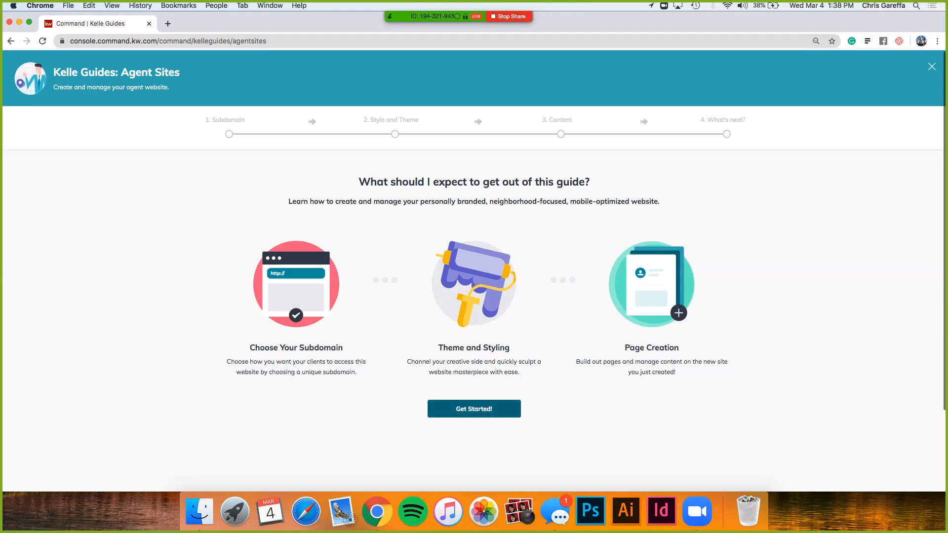
left_click(474, 408)
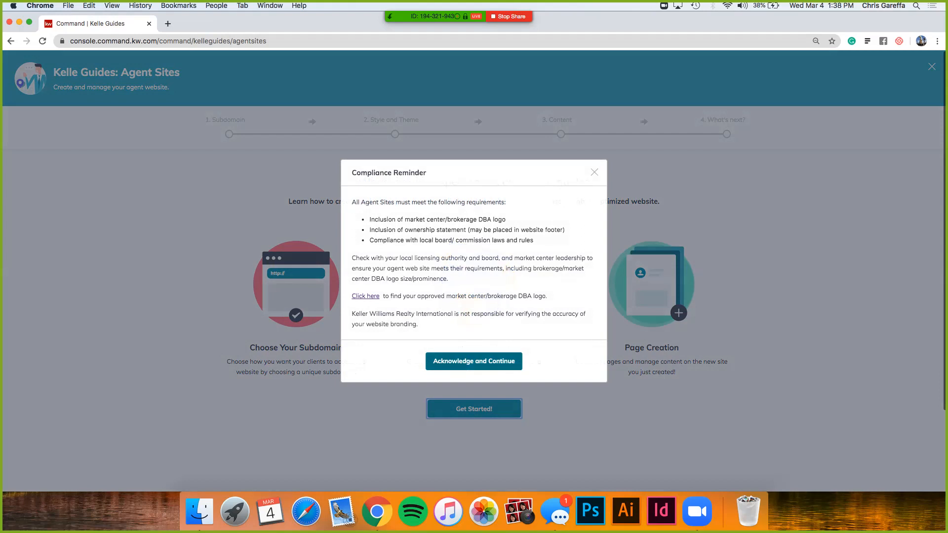
left_click(474, 361)
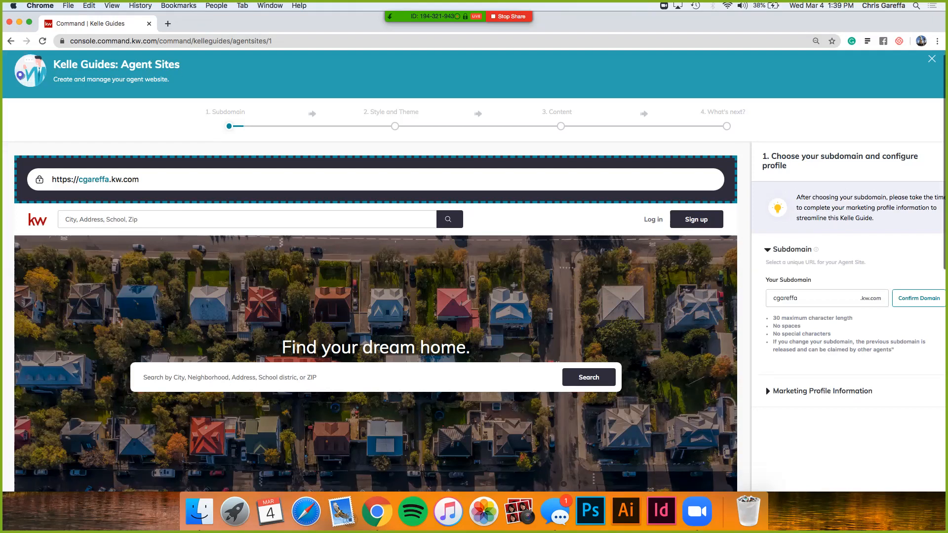
Step: Review the agent site's subdomain entry and its naming rules
scroll(474, 272, "down", 2)
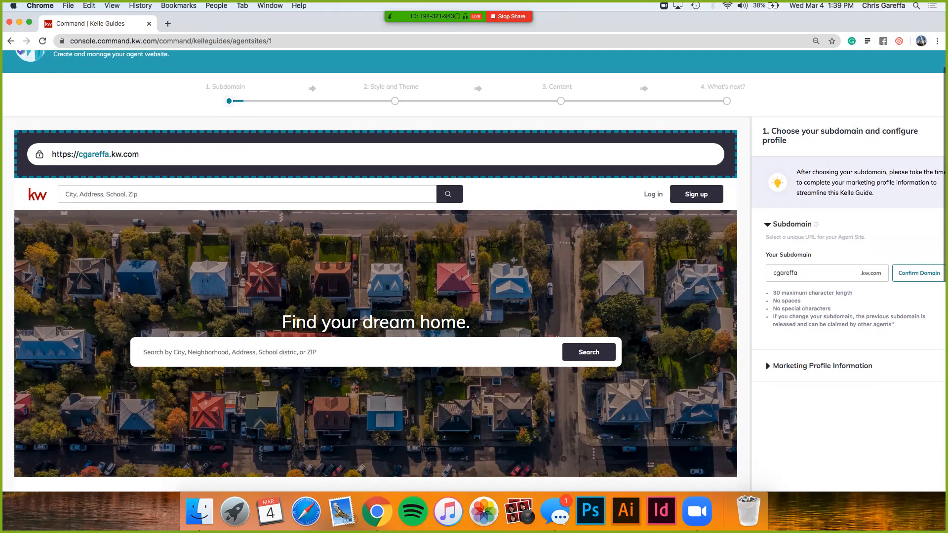
left_click(798, 273)
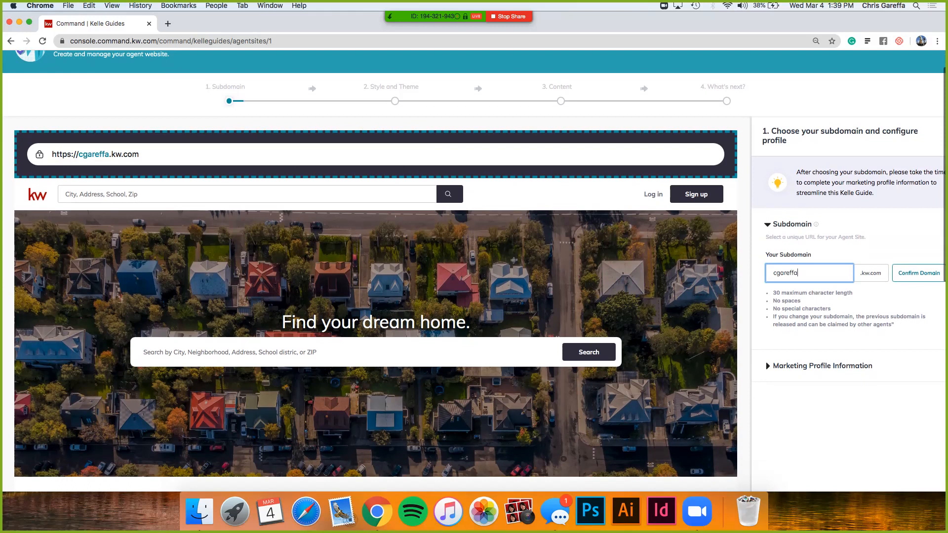
scroll(474, 263, "down", 1)
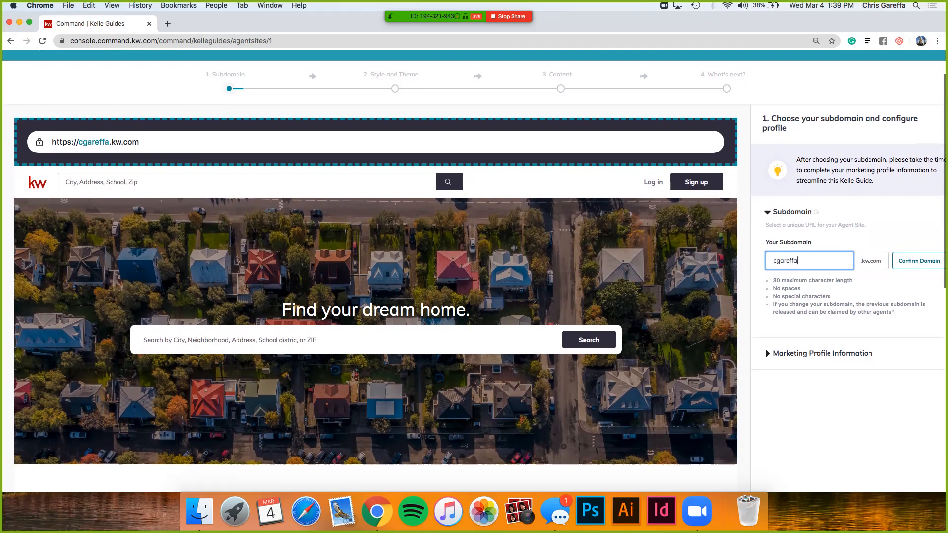
scroll(474, 259, "down", 2)
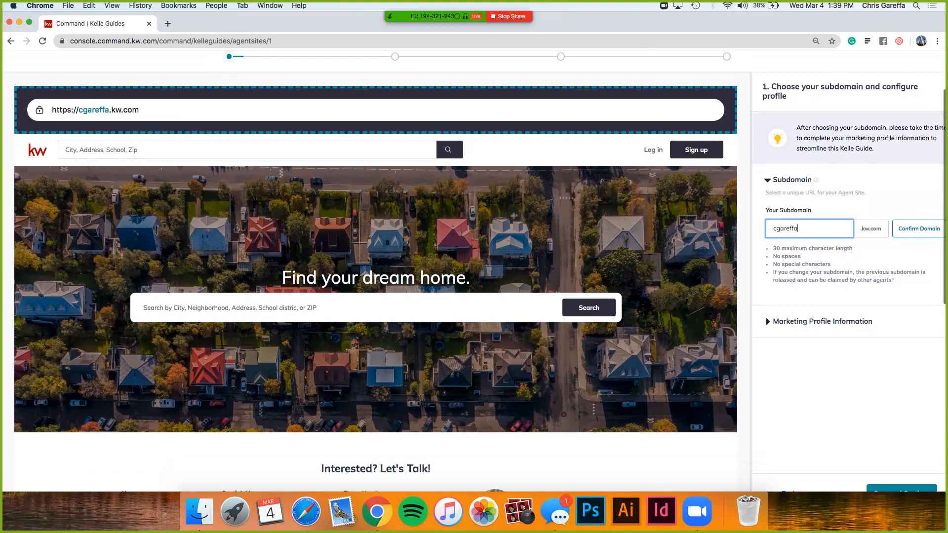
Step: Open the Marketing Profile Information and review the basic details, from name and brokerage to contact numbers and biography
left_click(822, 321)
scroll(822, 322, "down", 2)
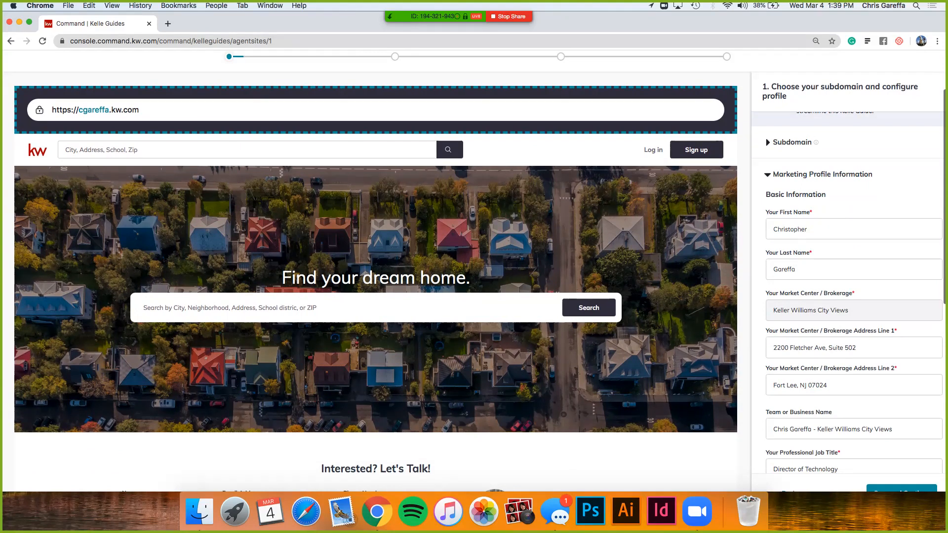
scroll(847, 292, "down", 5)
scroll(847, 292, "up", 1)
scroll(847, 292, "down", 1)
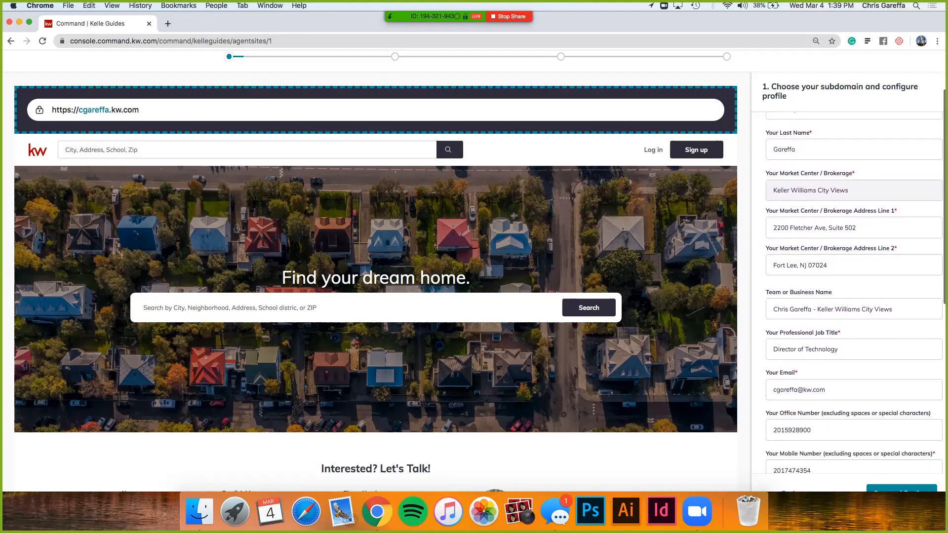
scroll(854, 292, "down", 2)
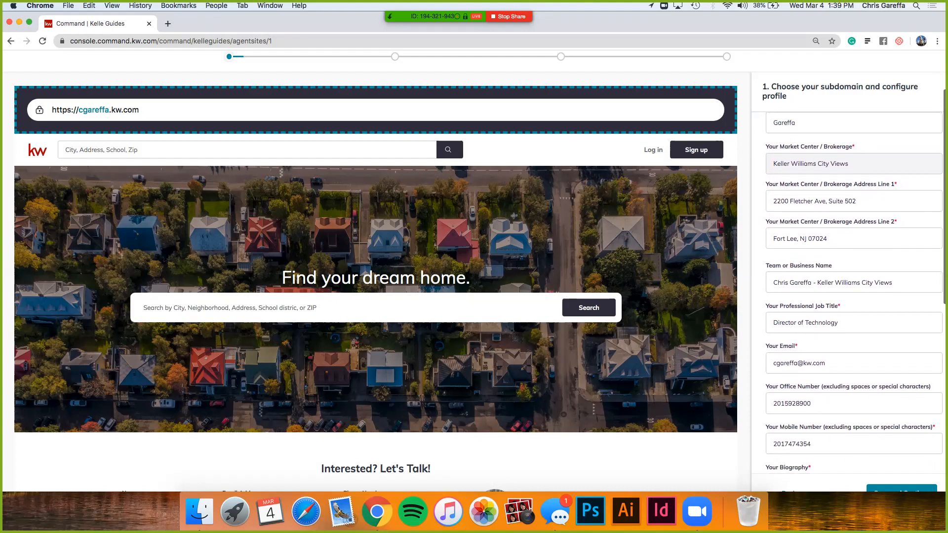
scroll(853, 292, "down", 3)
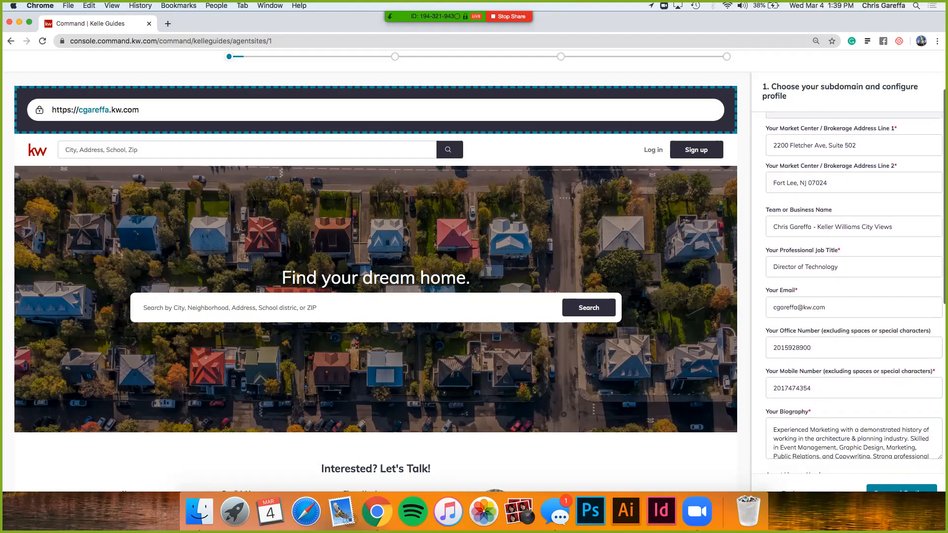
scroll(854, 292, "down", 4)
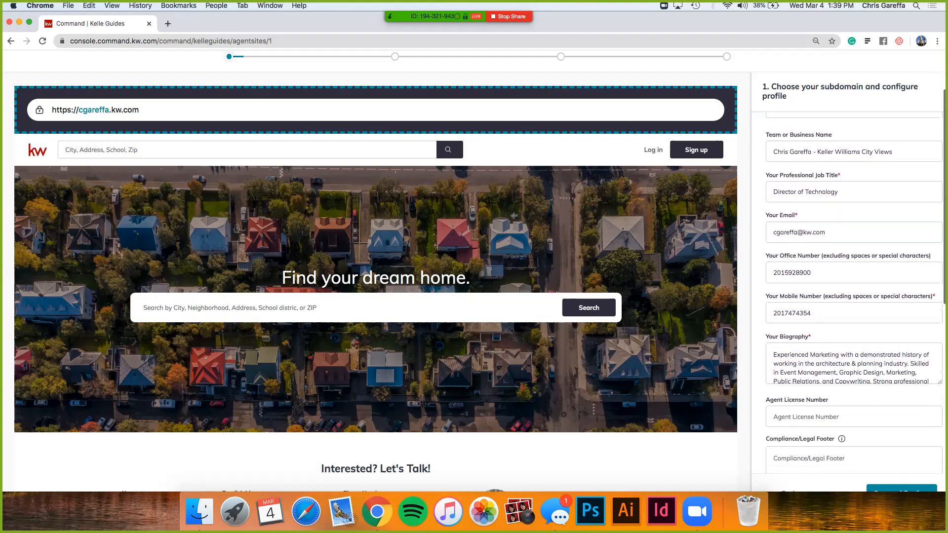
scroll(854, 293, "down", 6)
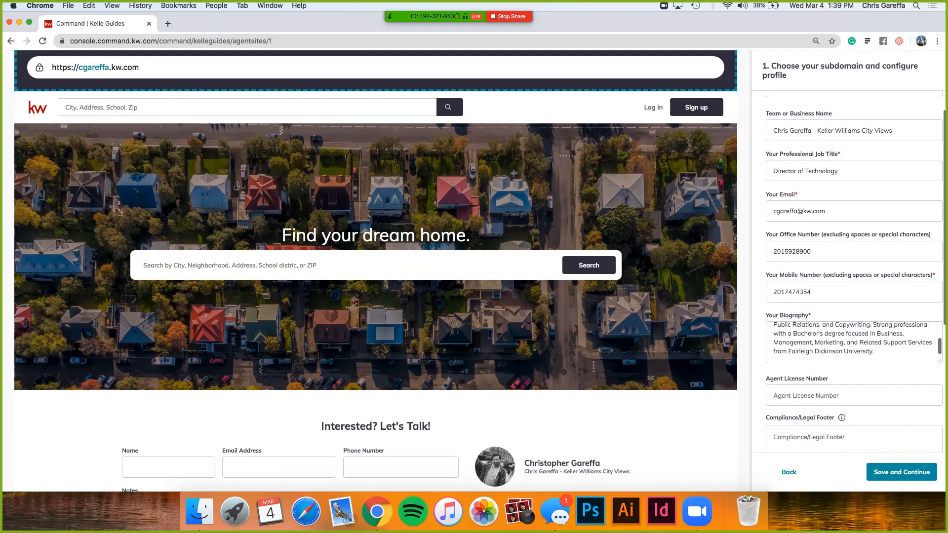
Step: Check the compliance footer, imagery and social media fields, then save the subdomain and profile stage and continue to Style and Theme
scroll(854, 292, "down", 15)
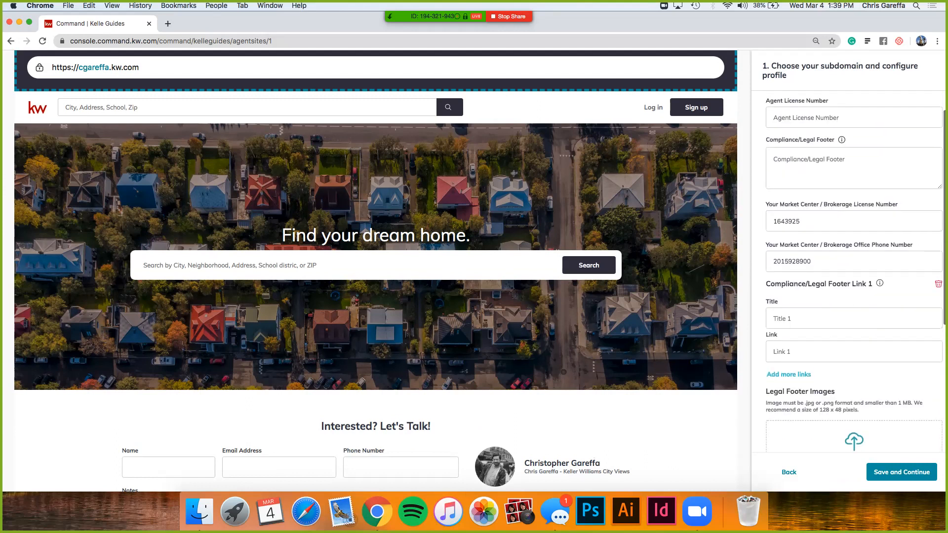
scroll(854, 292, "down", 12)
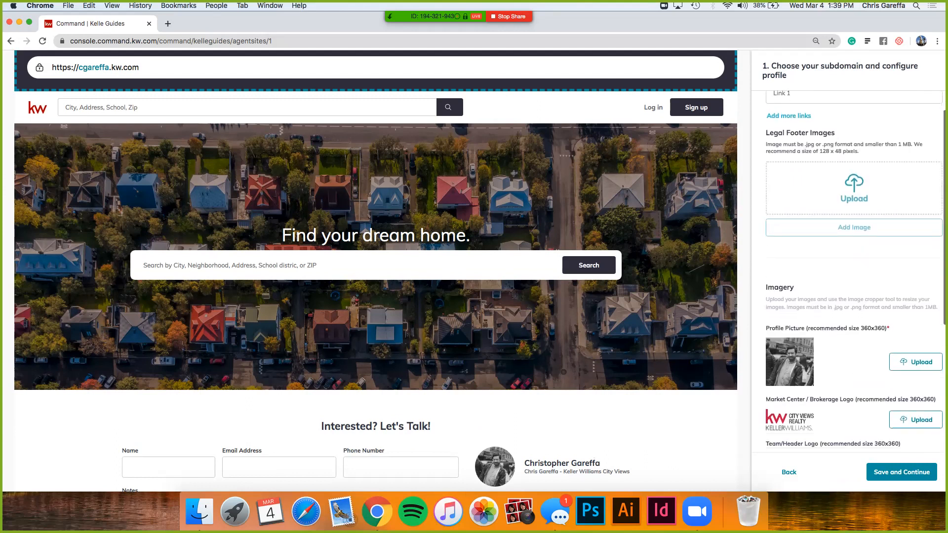
scroll(854, 292, "down", 10)
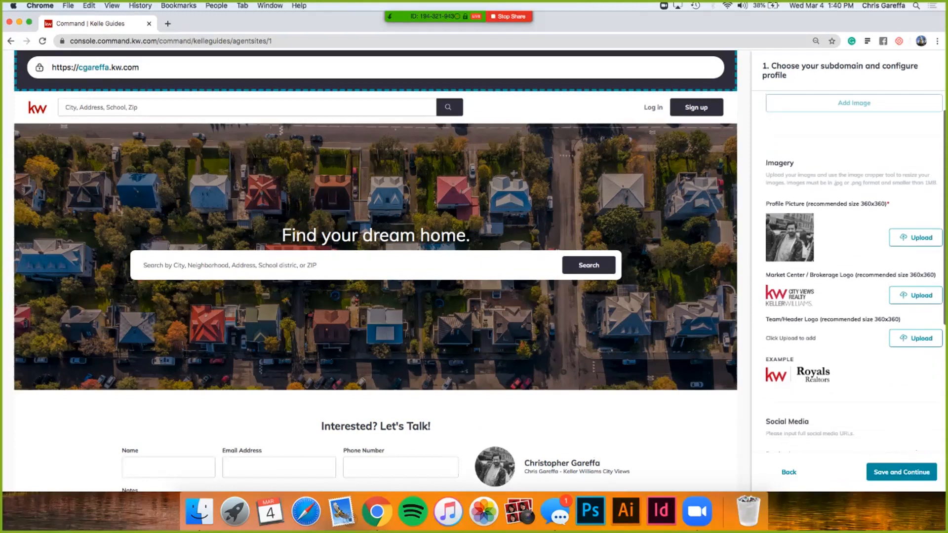
scroll(854, 292, "down", 10)
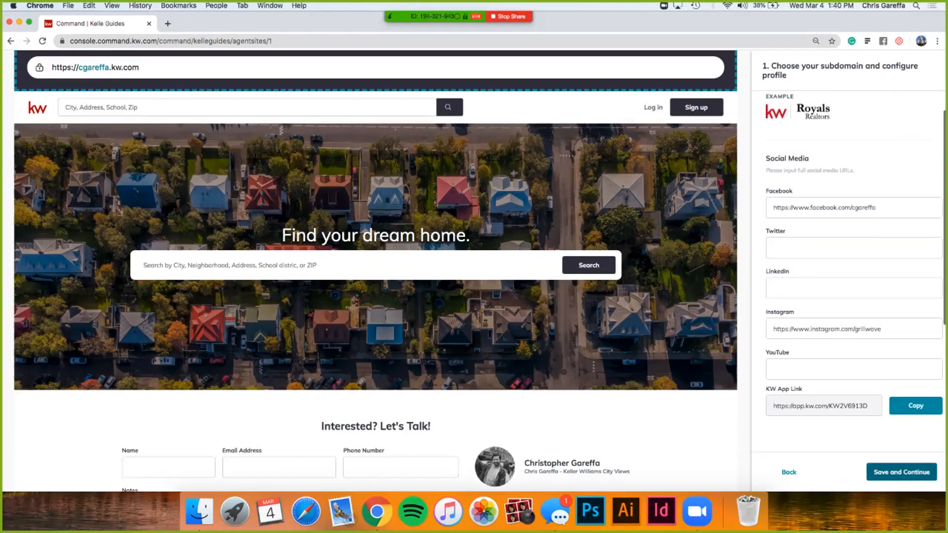
left_click(902, 472)
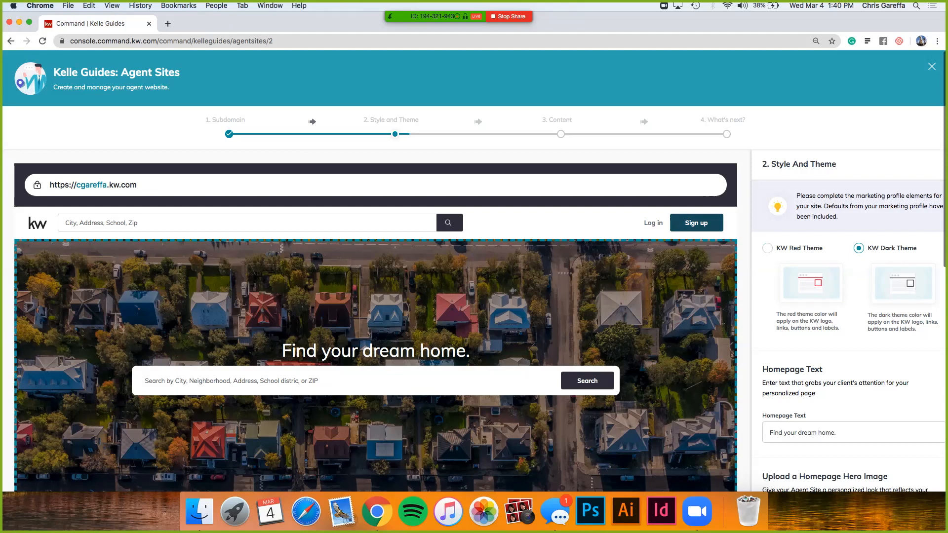
Step: Preview the KW Red Theme, return to the KW Dark Theme and examine the homepage text and hero image options
left_click(767, 248)
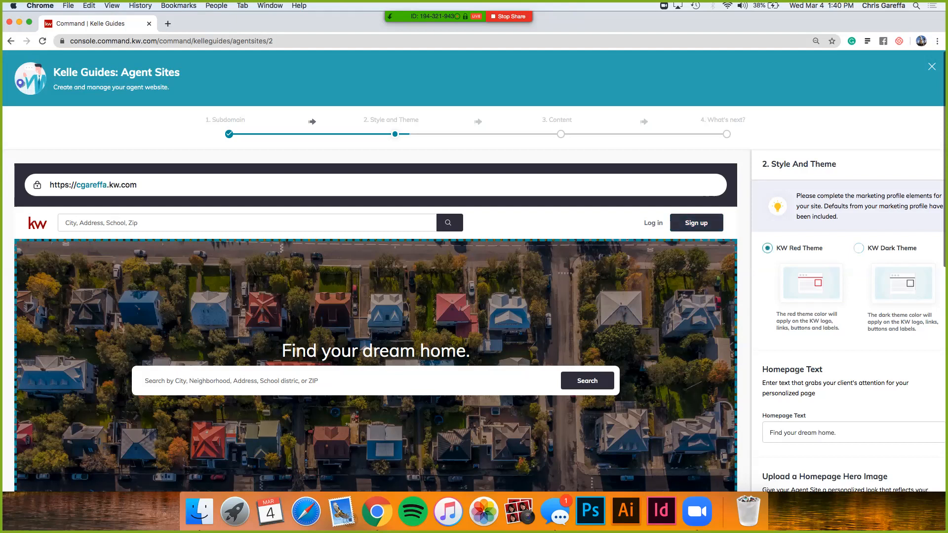
left_click(859, 247)
scroll(847, 335, "down", 2)
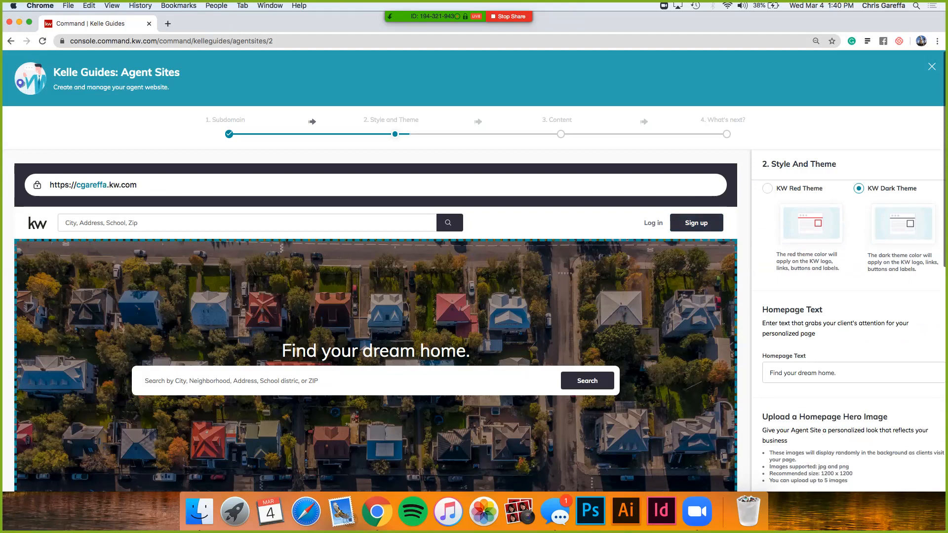
scroll(474, 272, "down", 1)
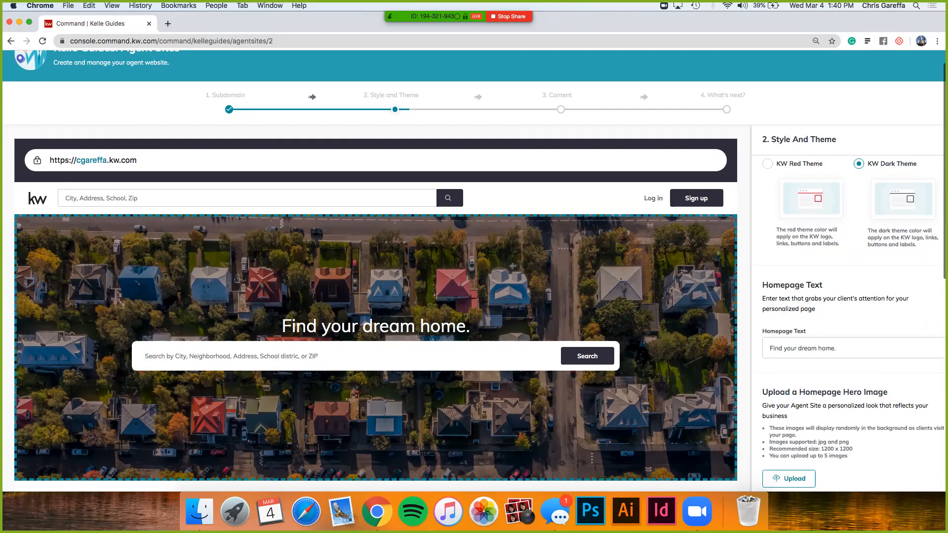
scroll(853, 321, "down", 4)
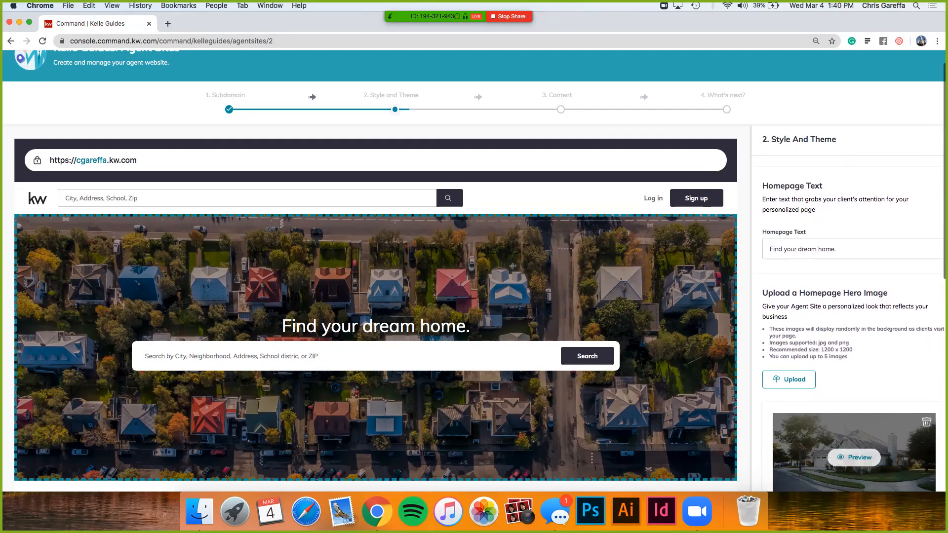
Step: Review the homepage hero images and save the Style and Theme stage to continue to the site's content
scroll(853, 323, "down", 2)
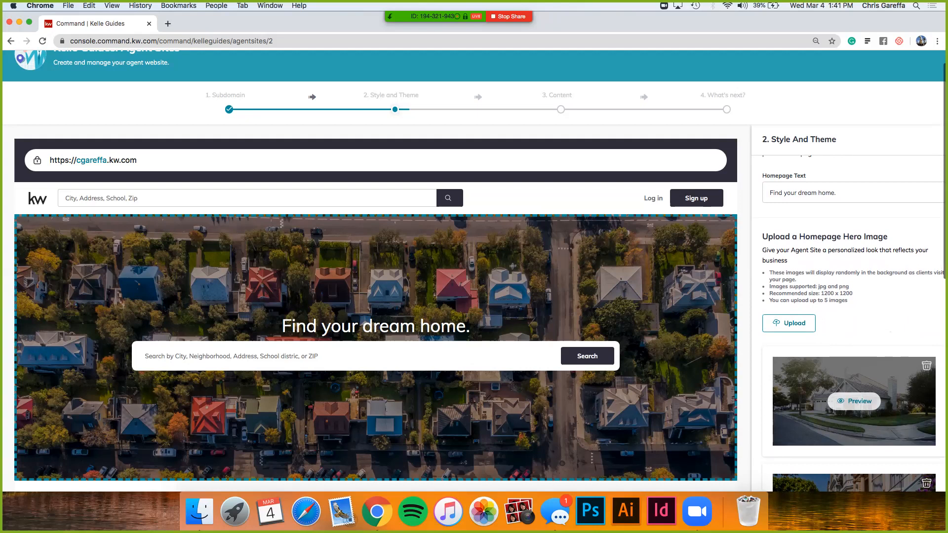
scroll(853, 329, "down", 2)
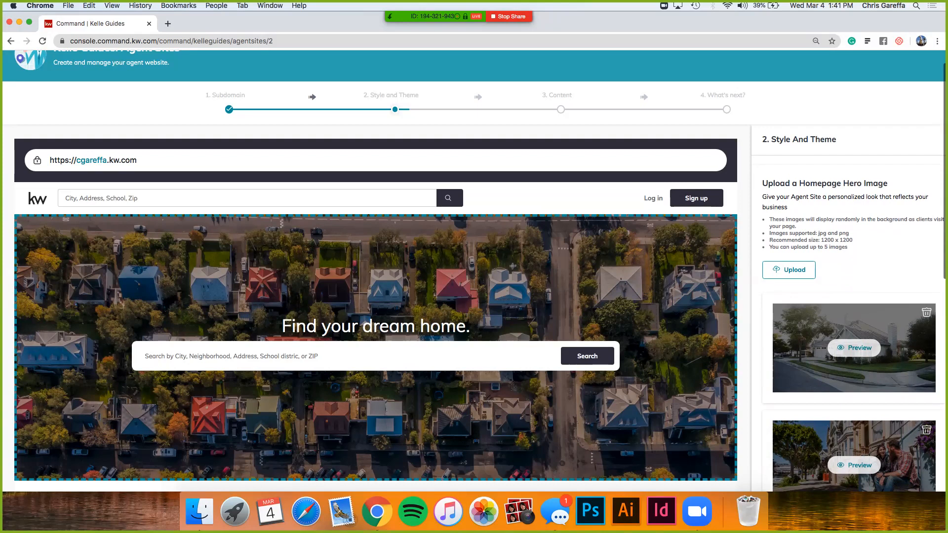
scroll(853, 321, "down", 1)
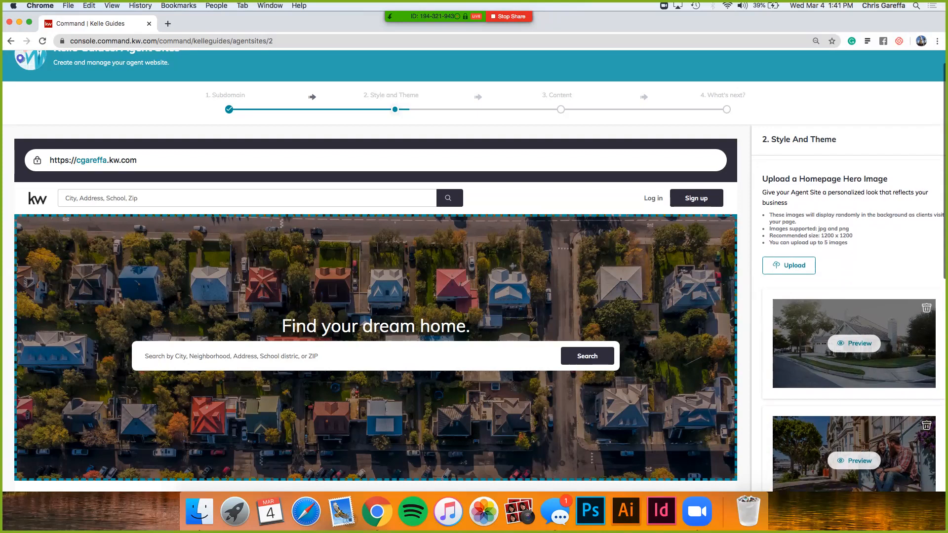
scroll(853, 321, "down", 1)
scroll(853, 324, "down", 2)
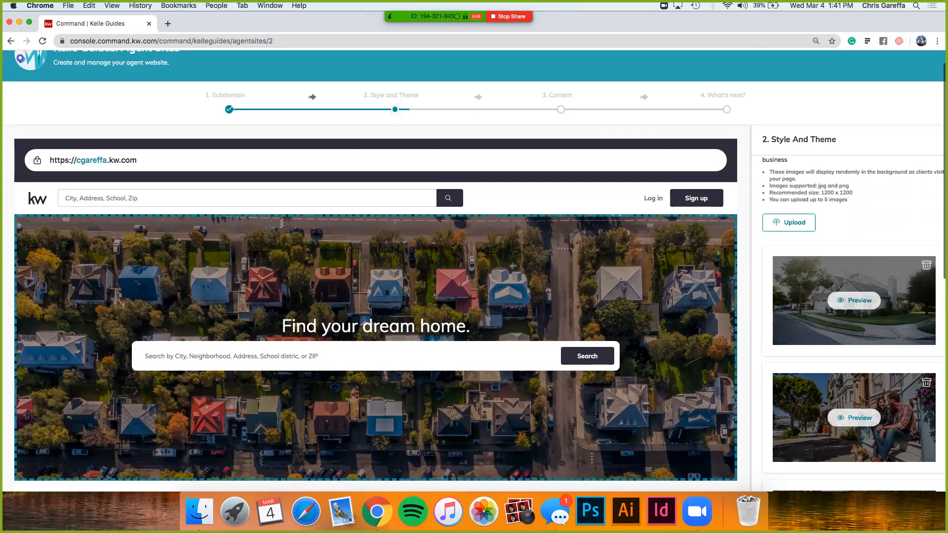
scroll(853, 321, "down", 3)
scroll(853, 326, "down", 1)
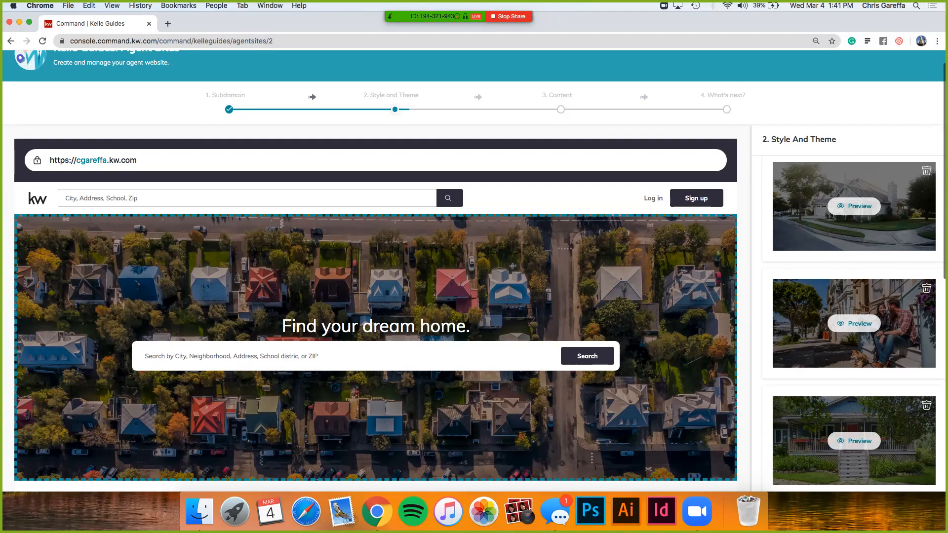
scroll(853, 324, "down", 8)
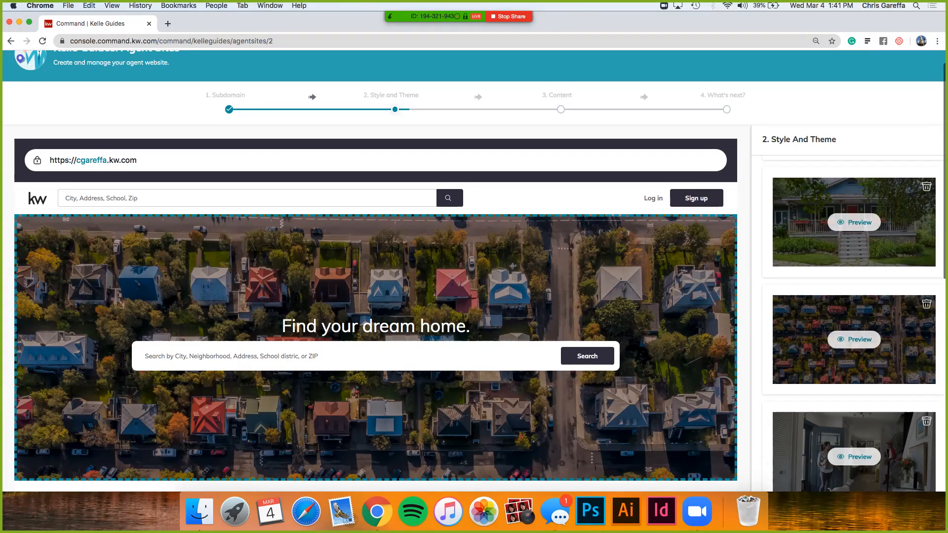
scroll(853, 324, "down", 5)
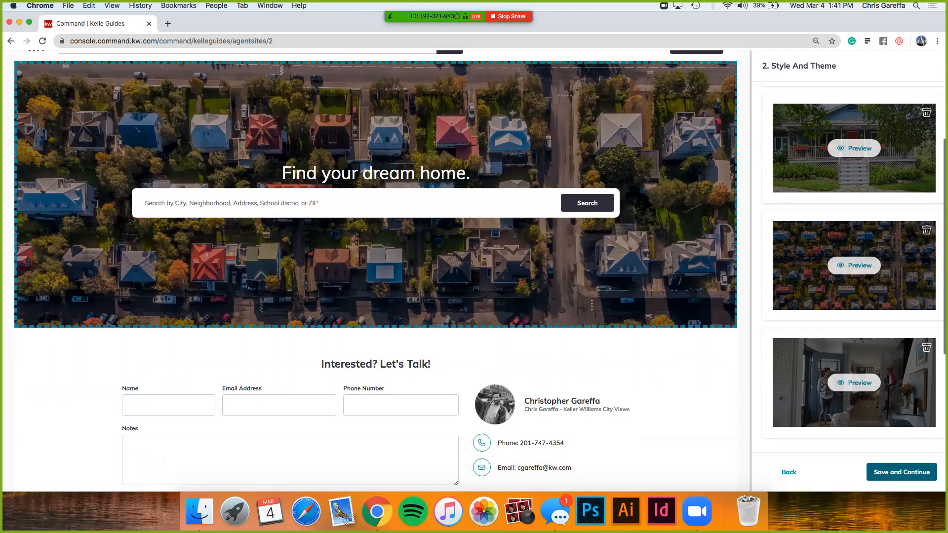
left_click(901, 471)
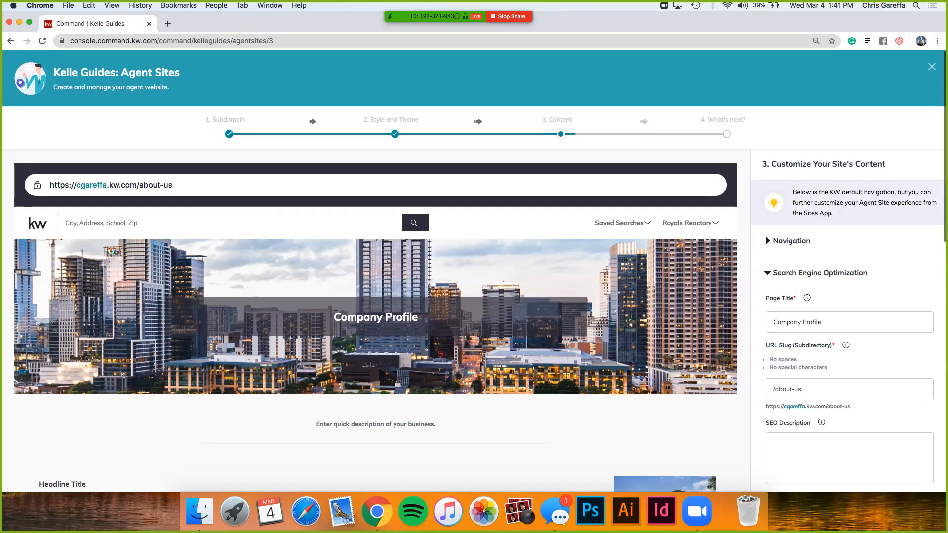
Step: Look over the Content stage and its default page navigation, and try moving Company Profile below About Me
scroll(474, 272, "down", 1)
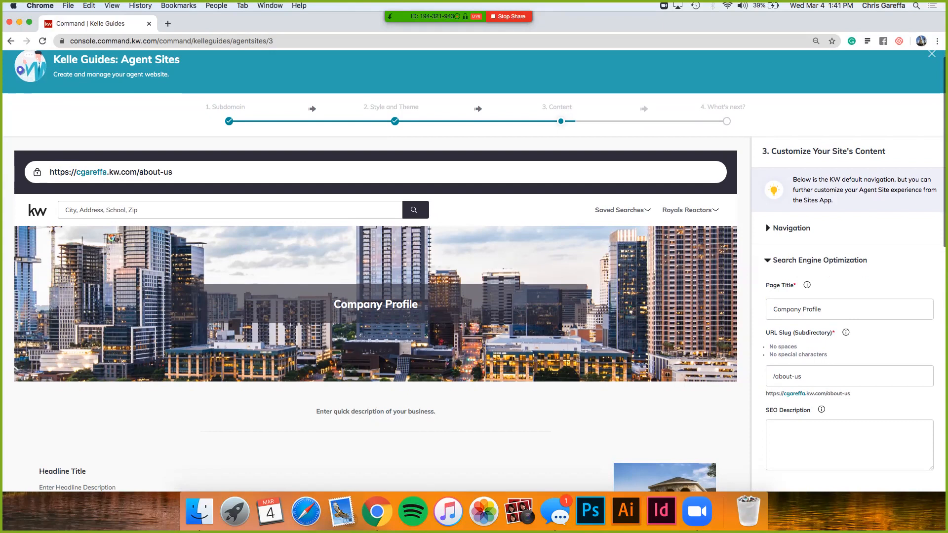
scroll(474, 272, "down", 5)
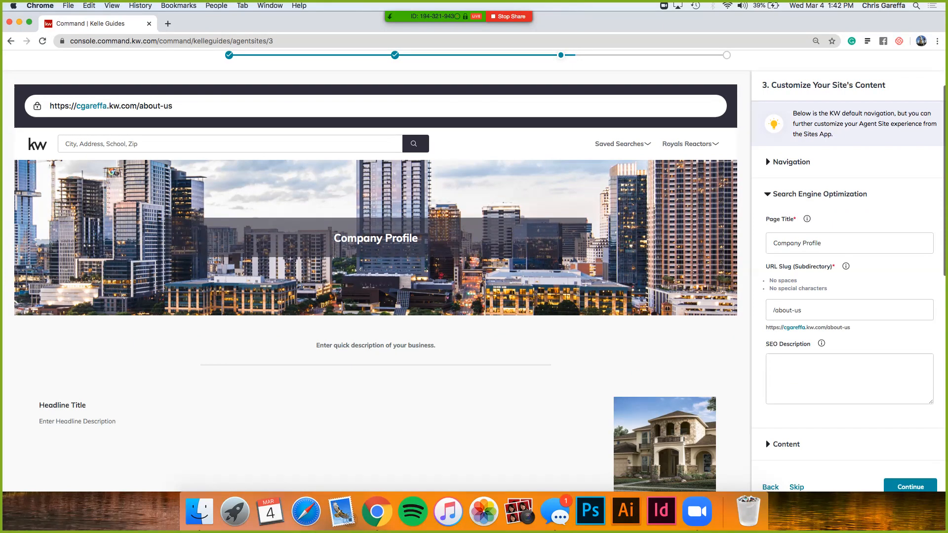
scroll(480, 271, "down", 1)
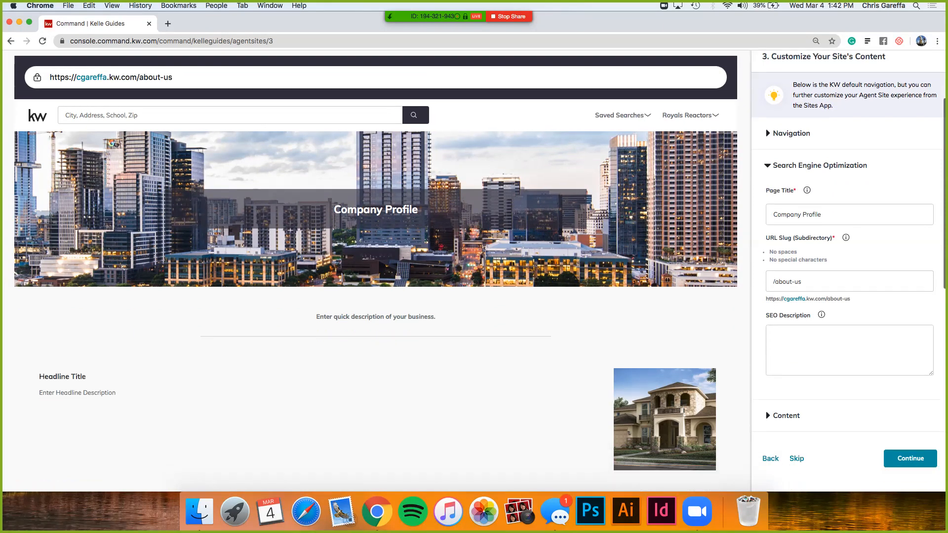
scroll(474, 270, "up", 1)
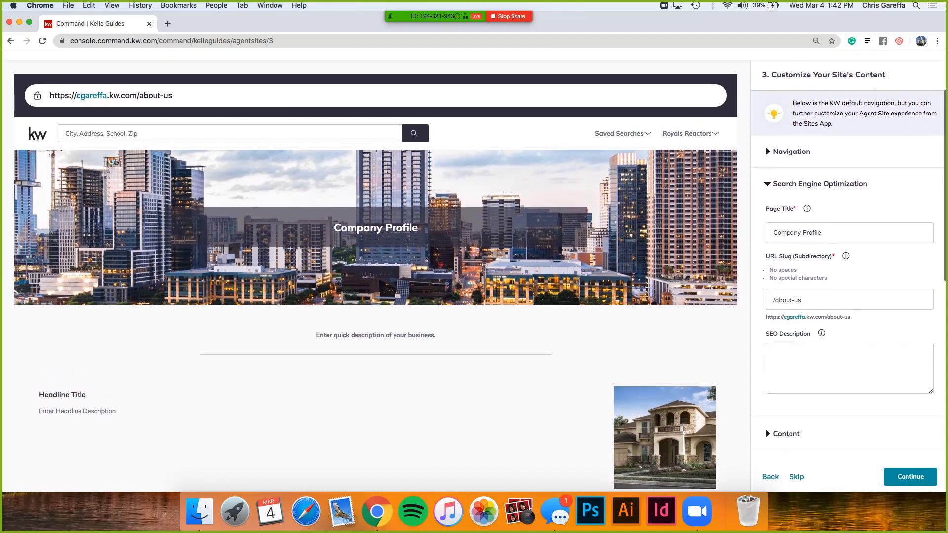
left_click(791, 152)
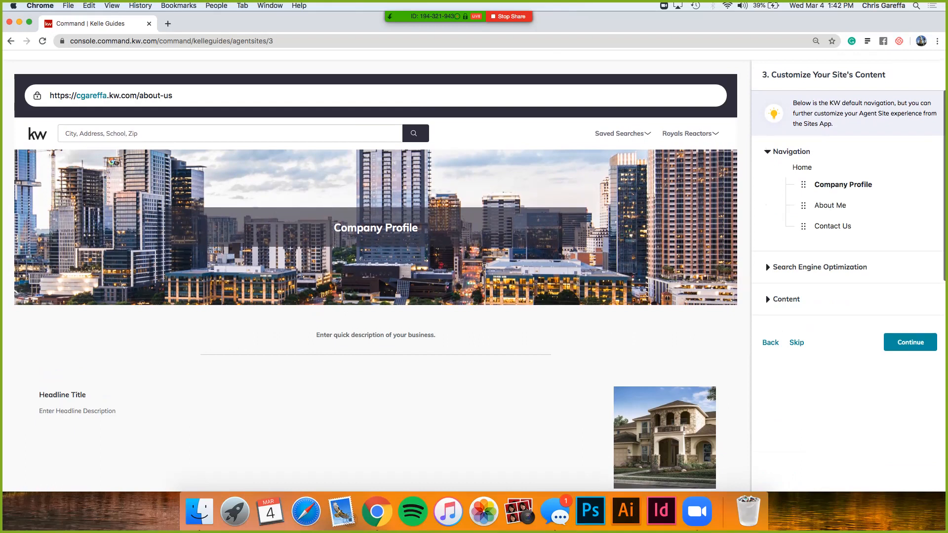
left_click_drag(803, 184, 803, 205)
left_click(768, 151)
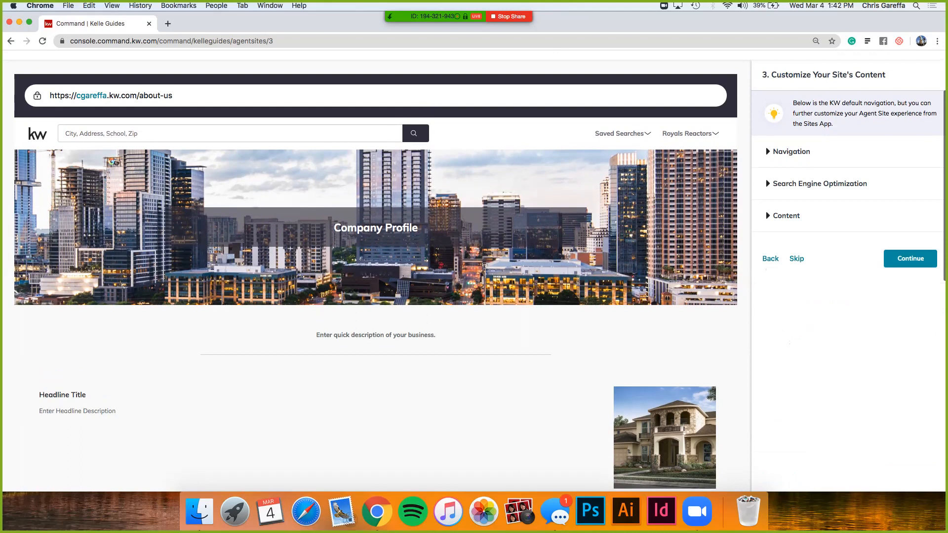
Step: Enter "fort lee, nj, bergen county, real estate, realtor, agent" as the Company Profile page's SEO description and check that field's help note
left_click(767, 184)
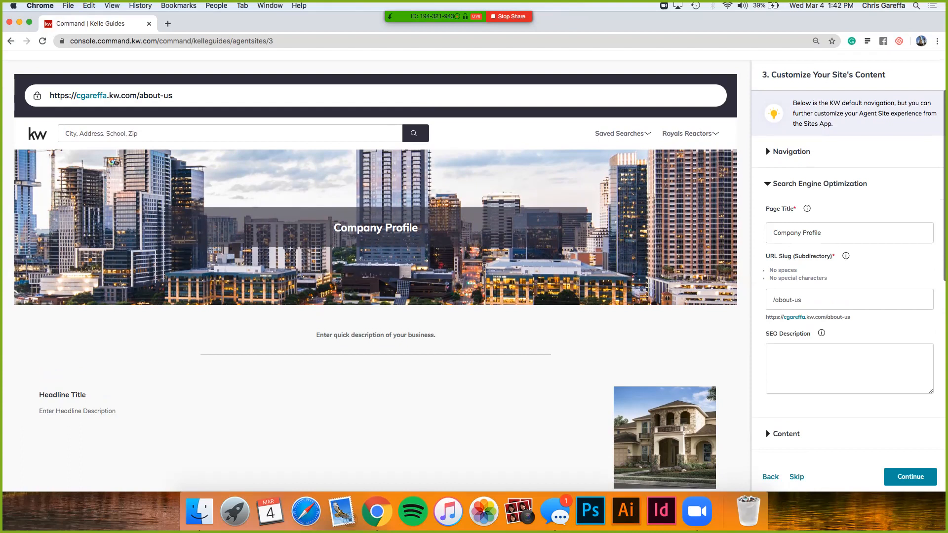
left_click(849, 369)
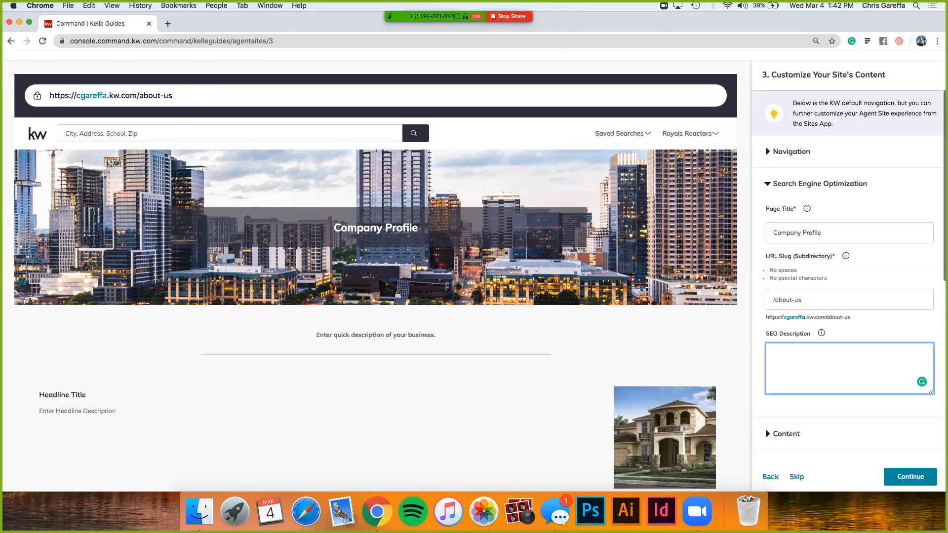
type("fort lee, nj, bergen county, real estate, realt")
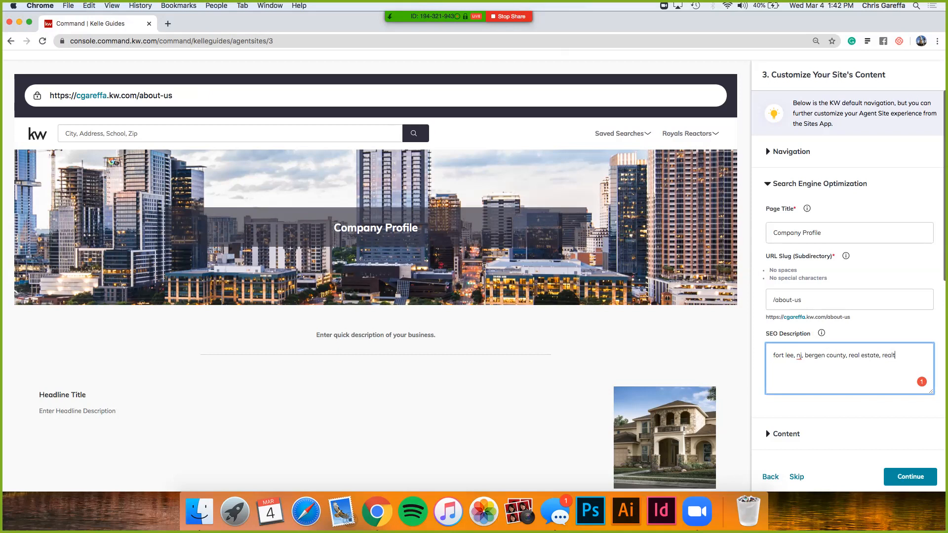
type("or, agent")
mouse_move(821, 332)
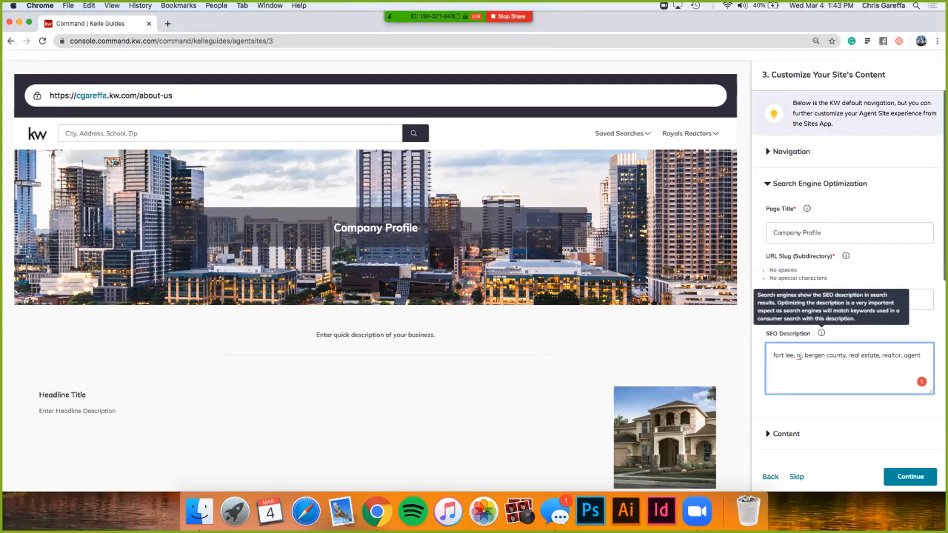
Step: Expand the Company Profile page's Content section and examine its header, intro, section and footer fields down to the end
scroll(821, 333, "down", 1)
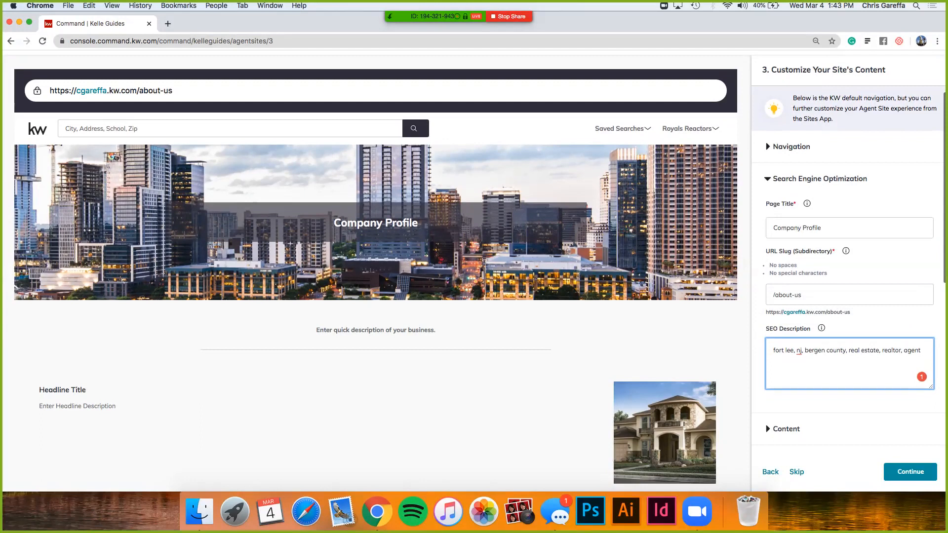
left_click(786, 429)
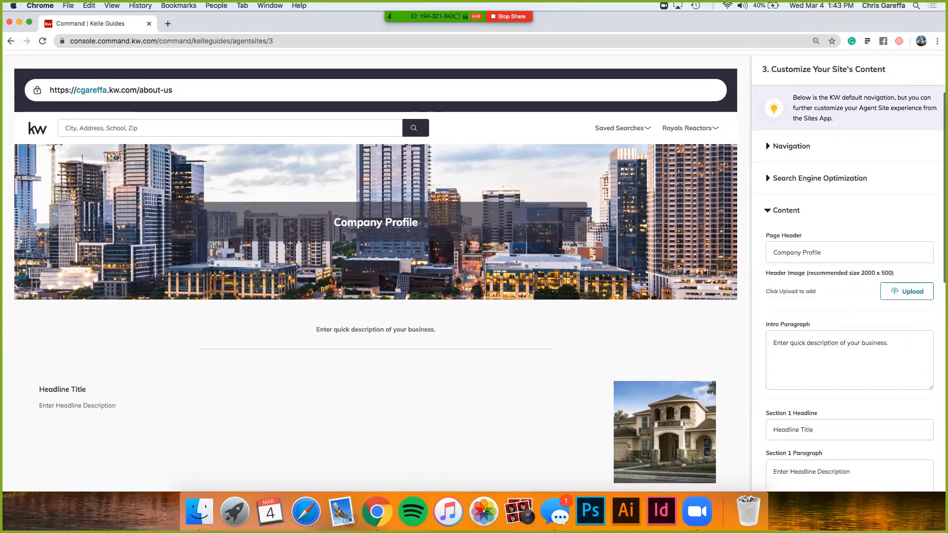
scroll(810, 395, "down", 2)
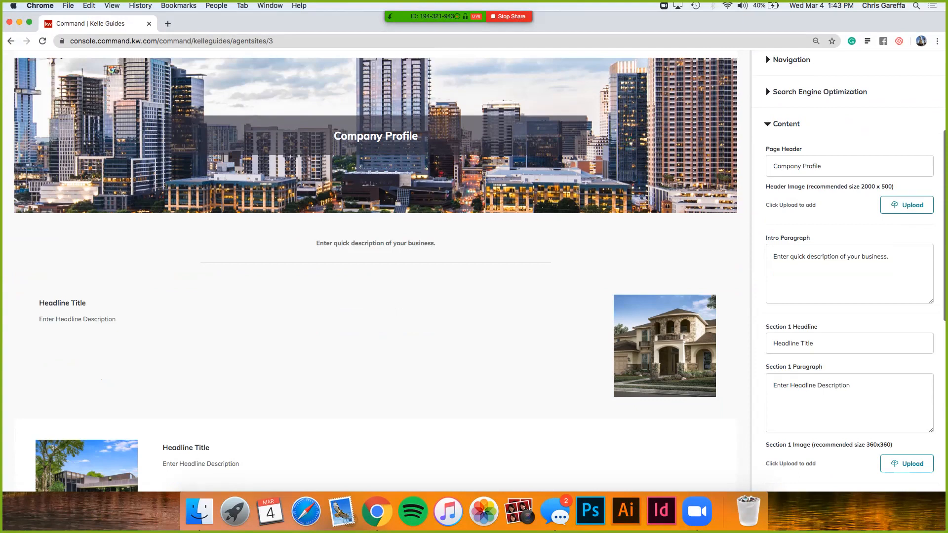
scroll(480, 270, "down", 10)
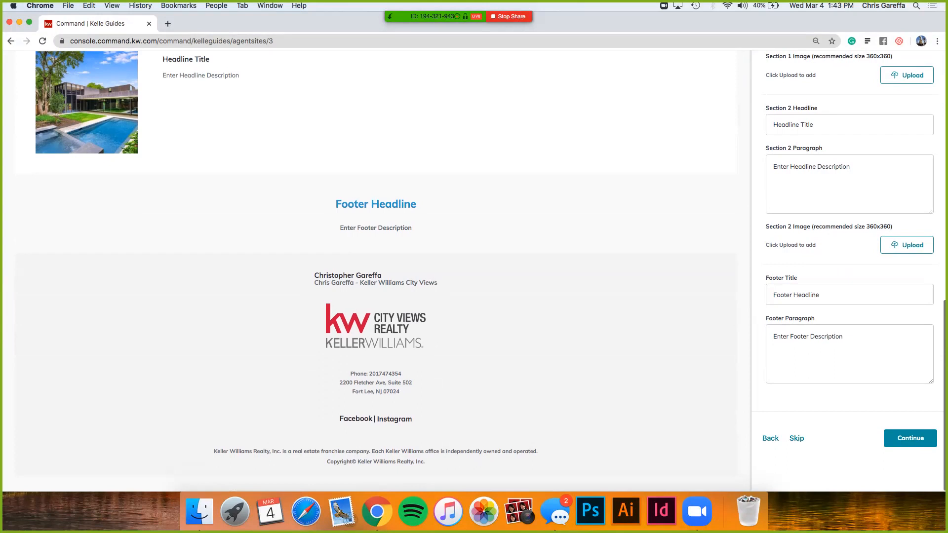
scroll(473, 270, "up", 3)
scroll(473, 270, "down", 3)
Step: Go back to the Style and Theme stage, review its theme and hero images, and save it again to return to the Content stage
left_click(770, 439)
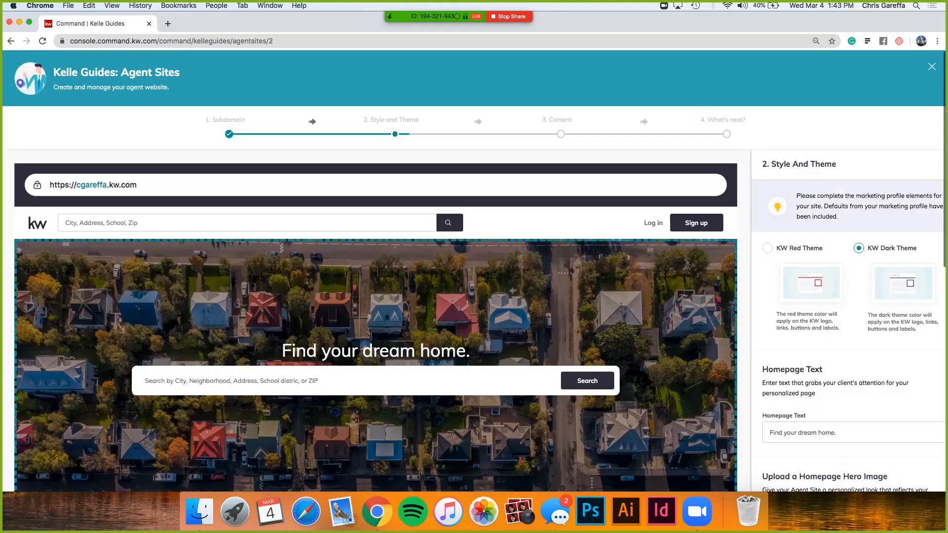
scroll(853, 321, "down", 10)
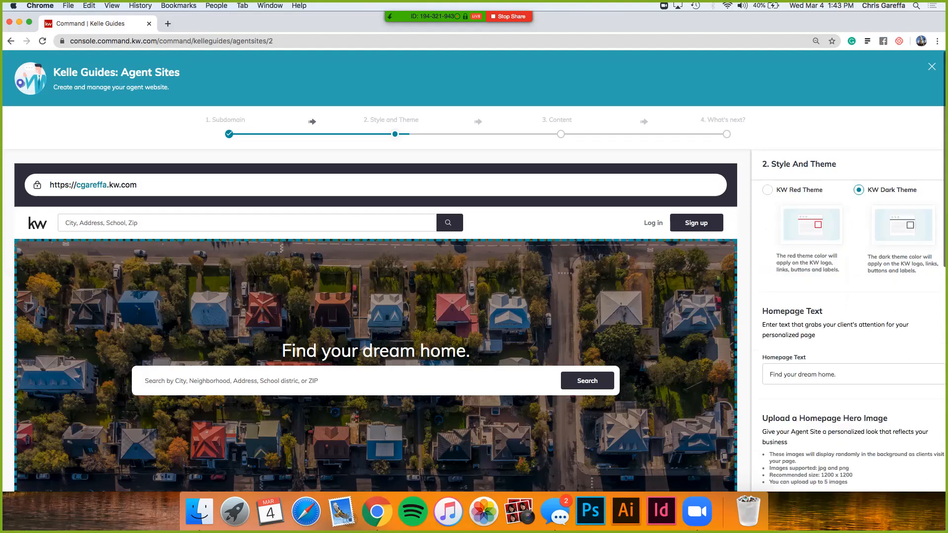
scroll(854, 321, "down", 10)
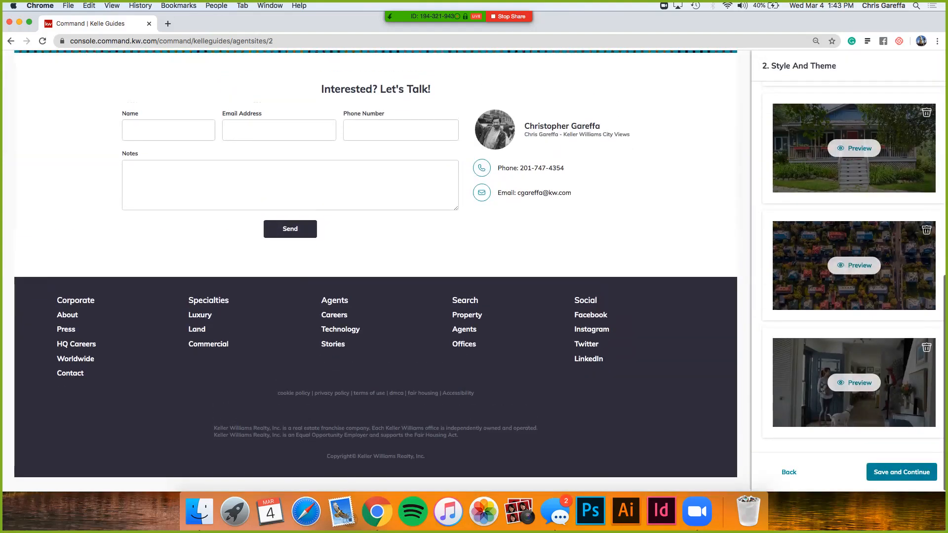
left_click(902, 471)
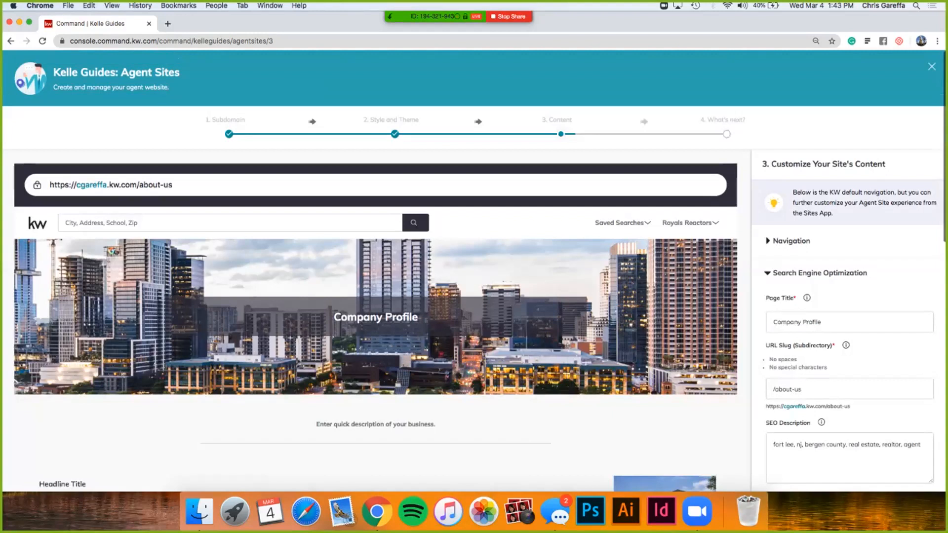
scroll(474, 271, "down", 4)
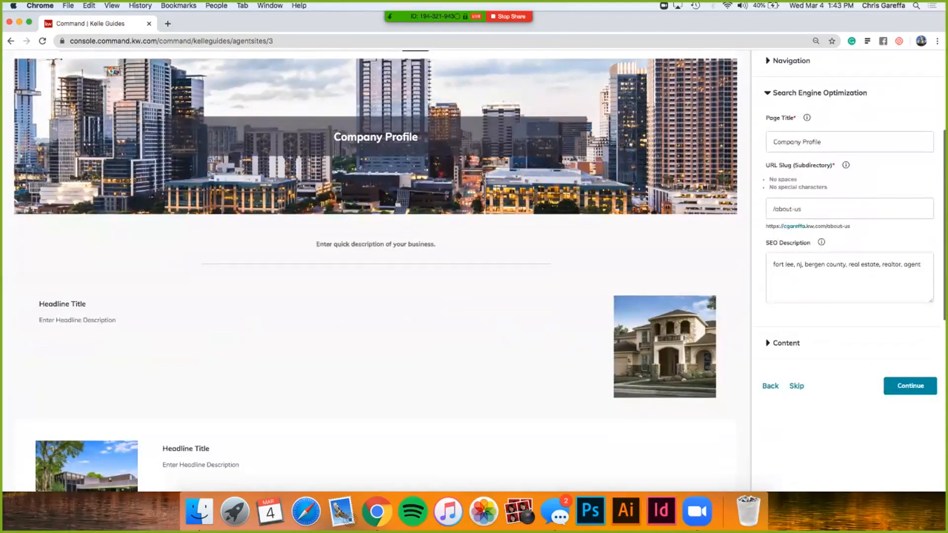
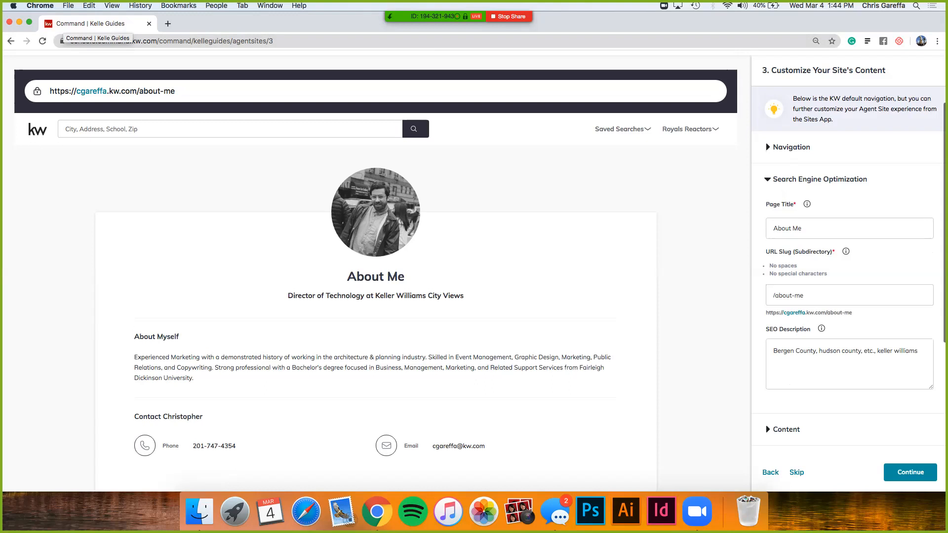
Step: Review the About Me page's Content fields from page title to contact email, and continue to the Contact Us page
left_click(819, 180)
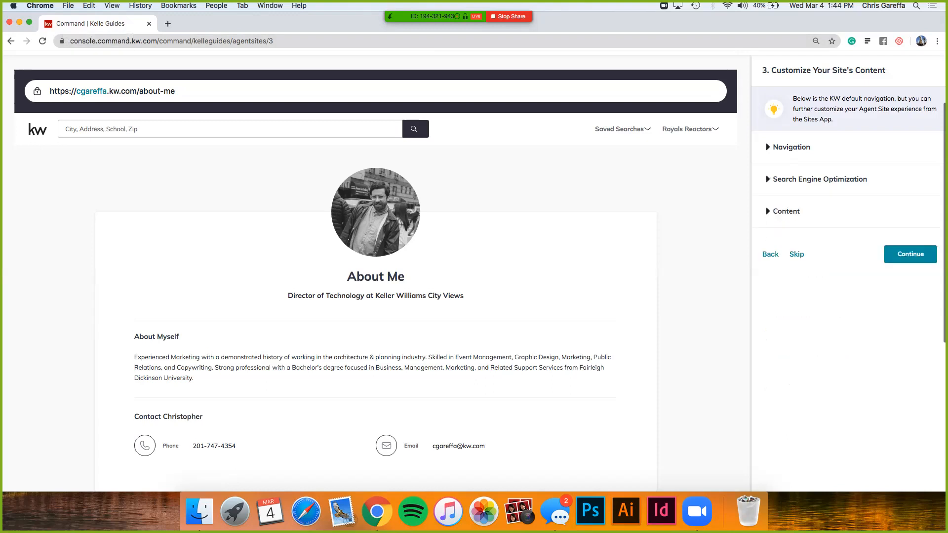
left_click(785, 211)
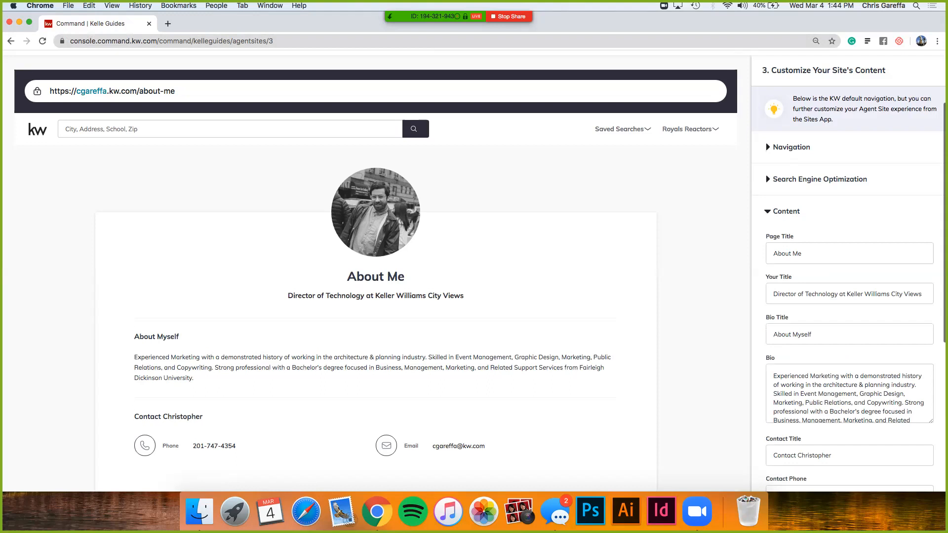
scroll(474, 272, "down", 1)
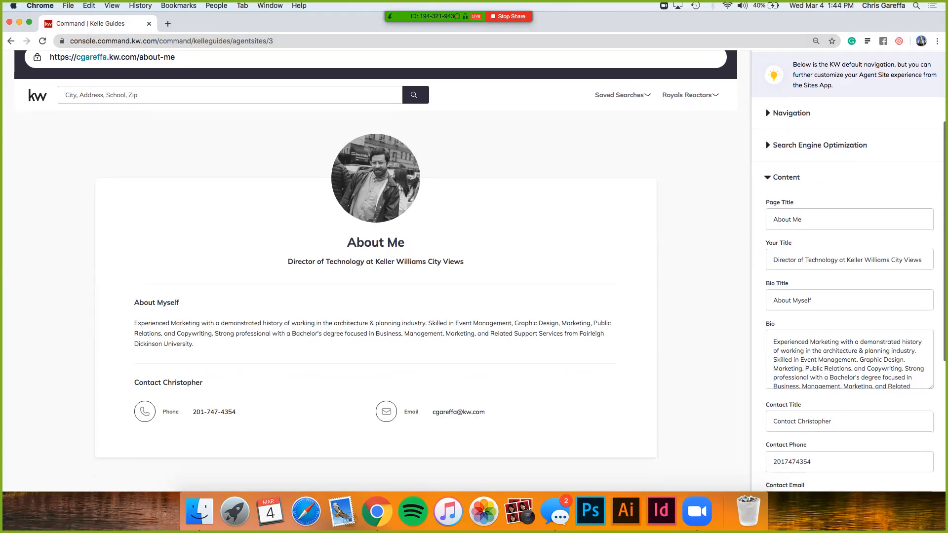
scroll(474, 272, "down", 1)
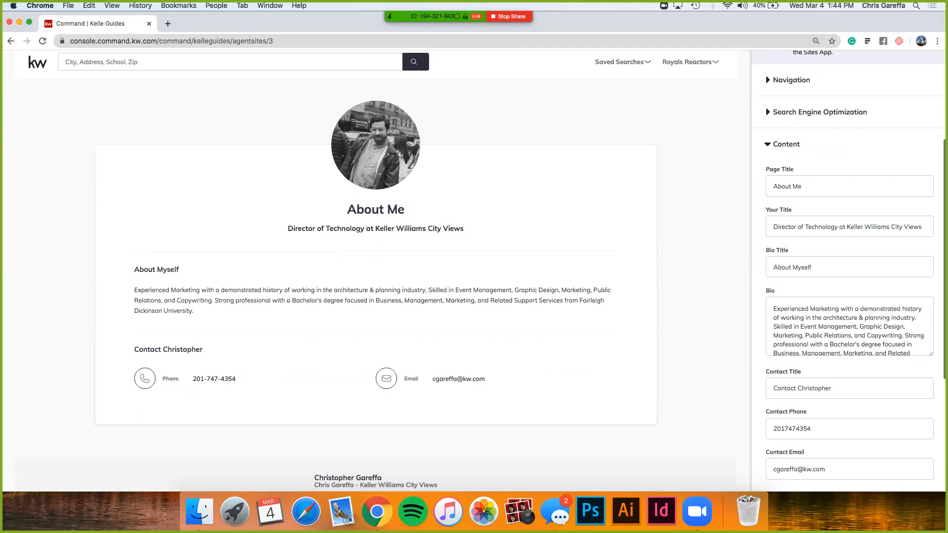
scroll(473, 271, "down", 1)
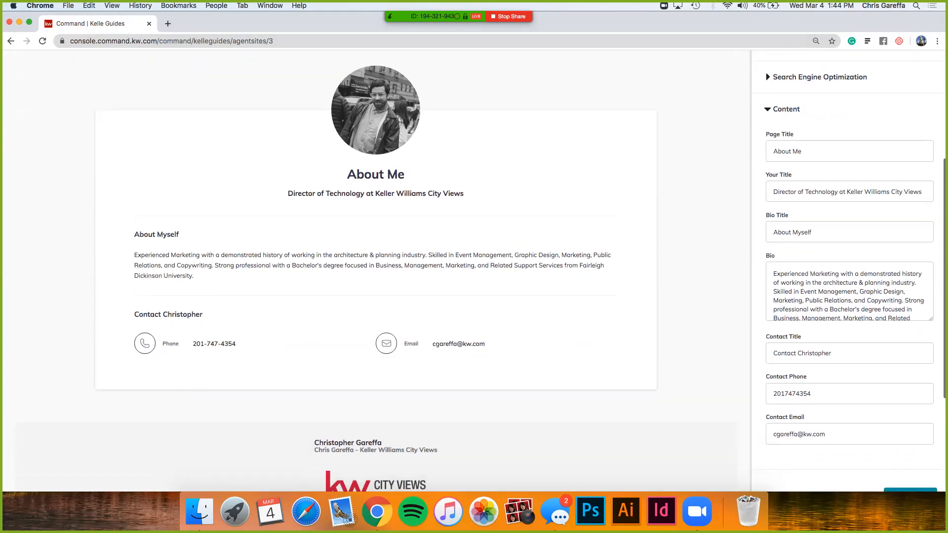
scroll(849, 291, "down", 1)
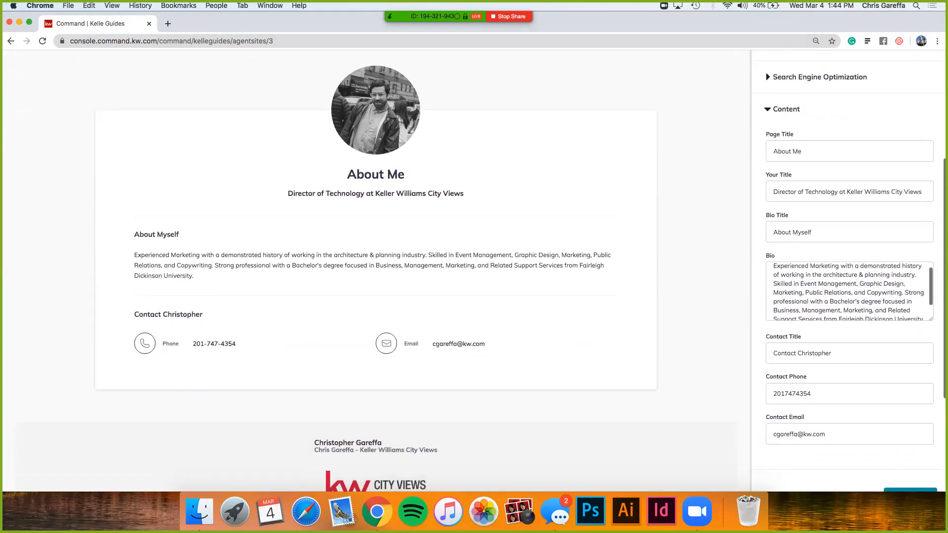
scroll(474, 270, "down", 1)
scroll(475, 270, "down", 5)
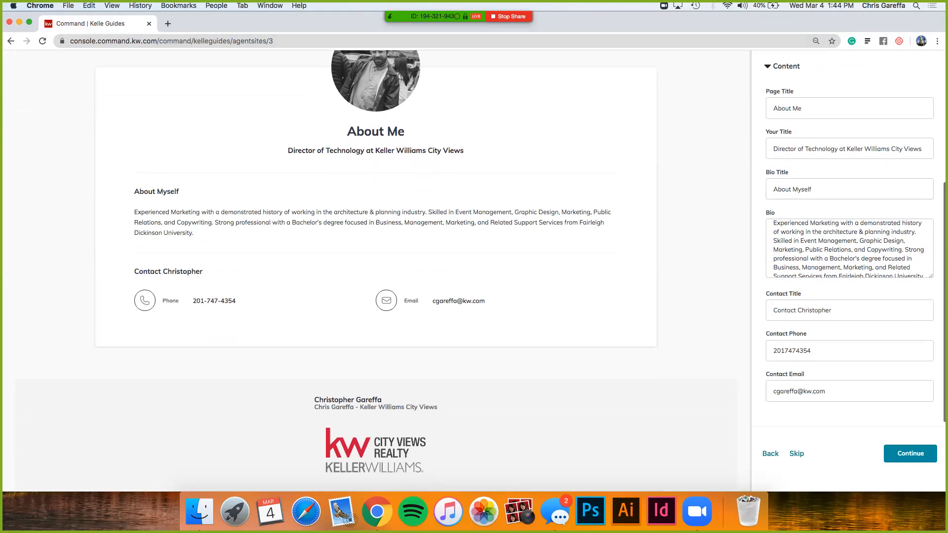
scroll(850, 248, "down", 1)
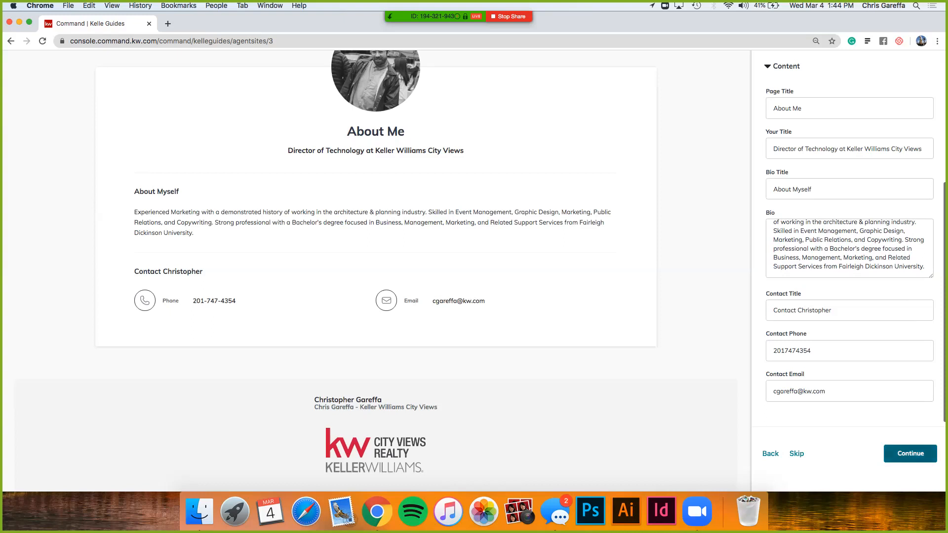
left_click(910, 453)
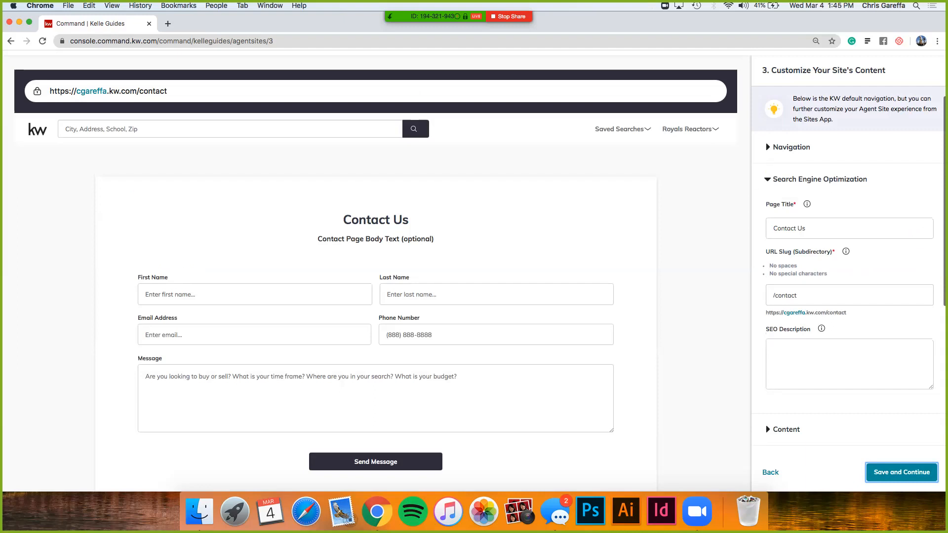
Step: Set the Contact Us page's intro paragraph to "Fill out the form below to be contacted about properties you were interested in!" and save the site's content
left_click(820, 179)
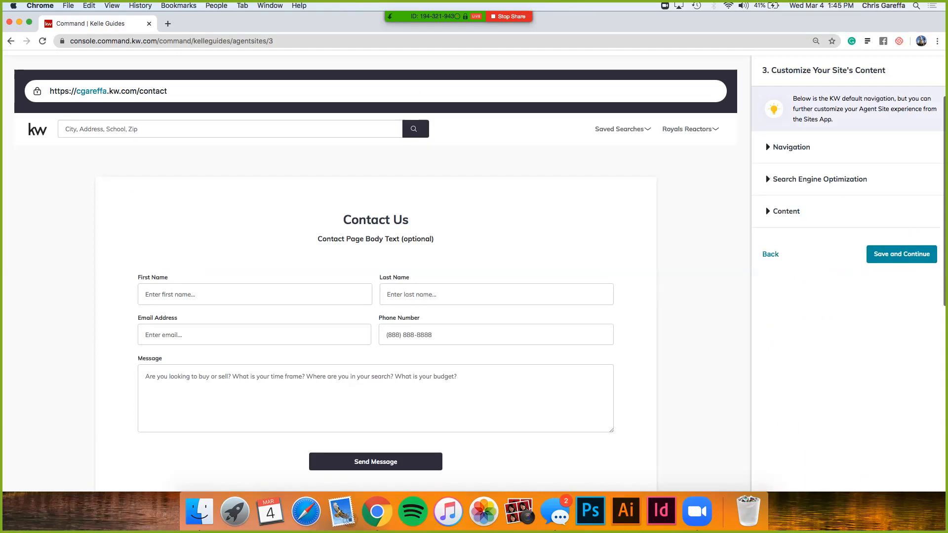
left_click(785, 212)
left_click(873, 297)
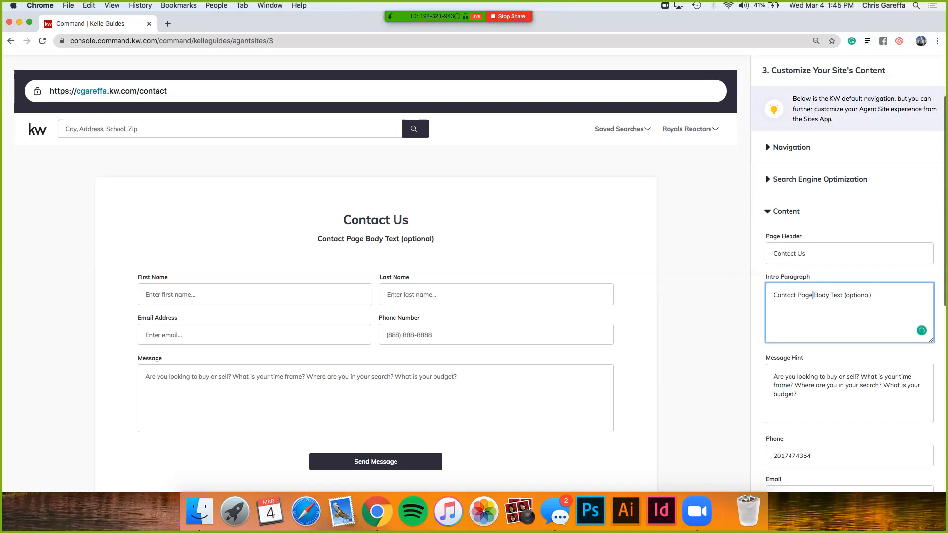
triple_click(871, 295)
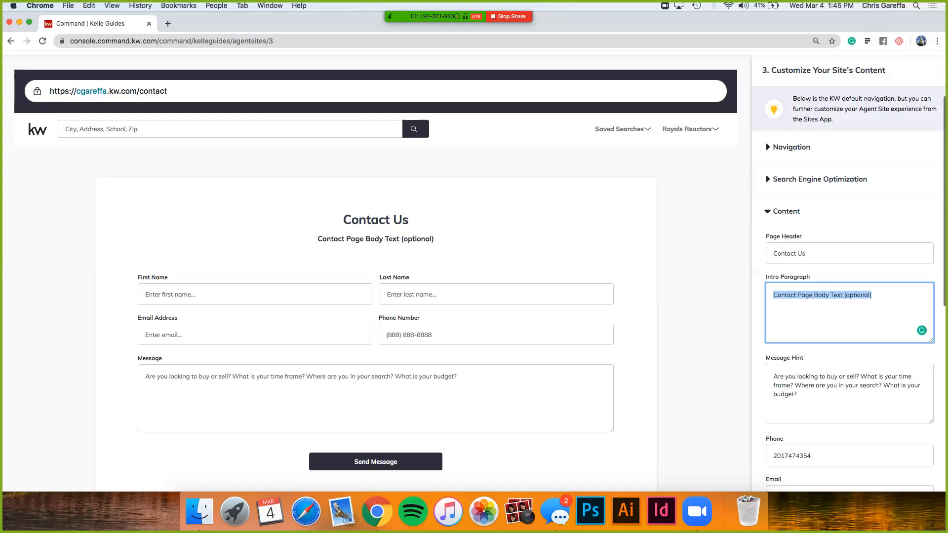
type("Fill out the form below to be contacted an")
key("BackSpace")
type("bout ")
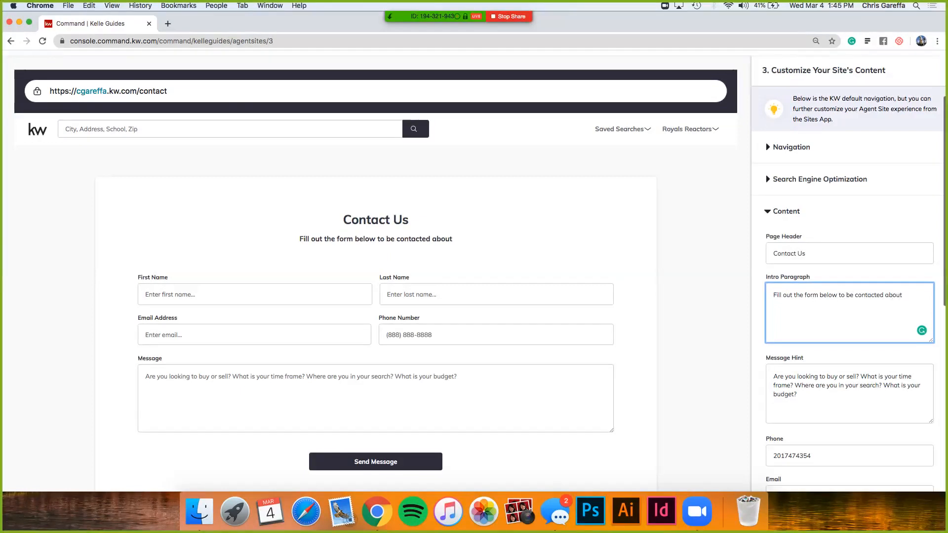
type("properti")
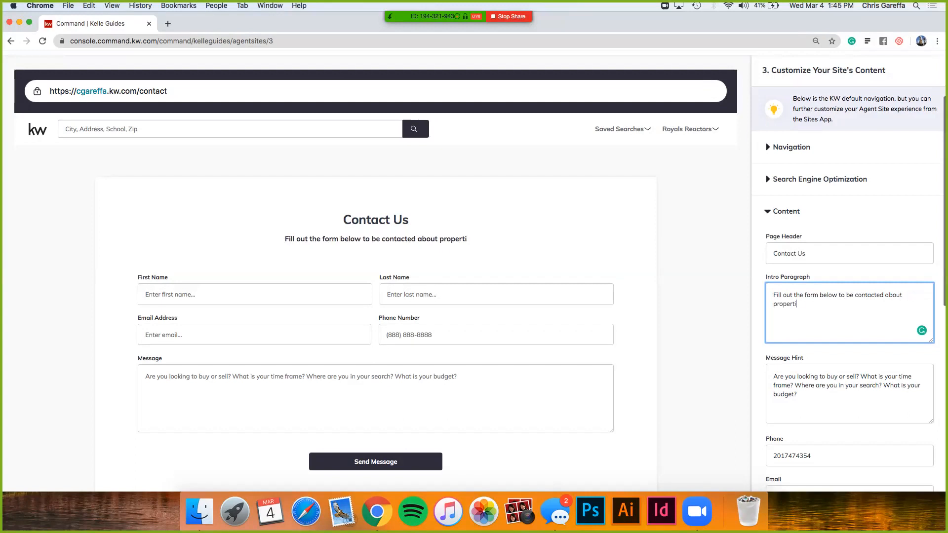
type("es you were interest")
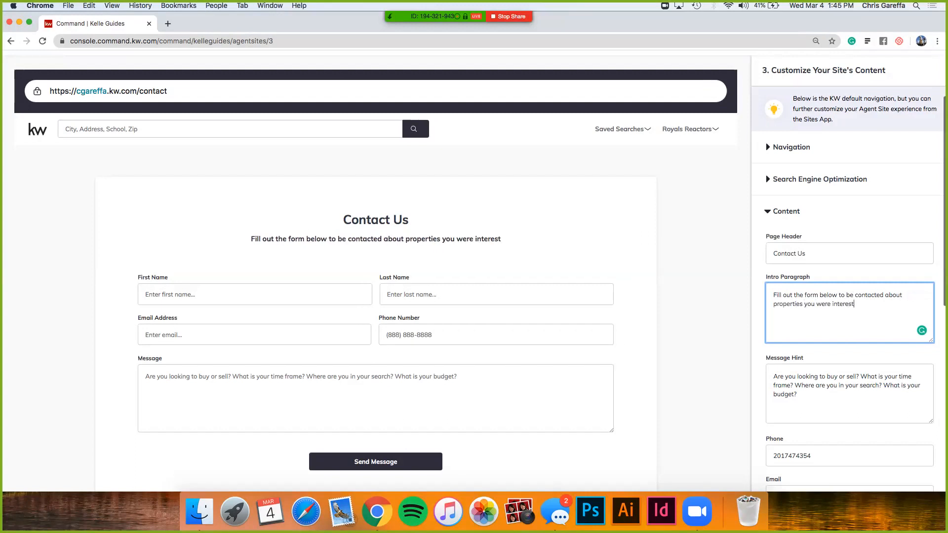
type("ed in!")
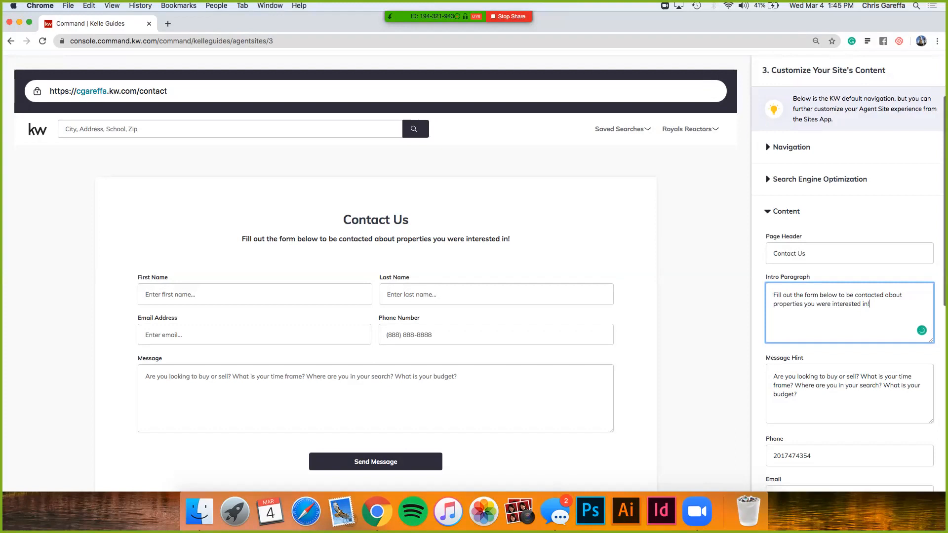
scroll(474, 270, "down", 5)
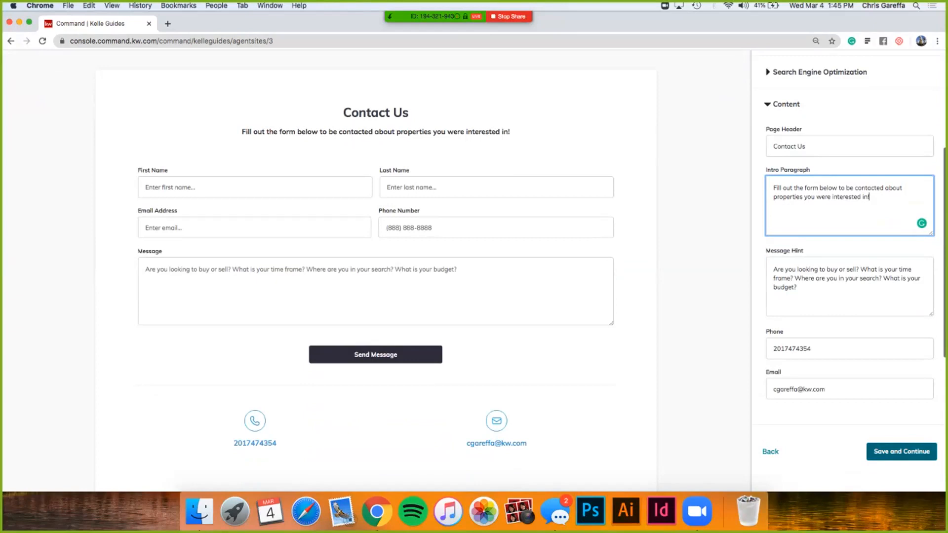
left_click(901, 451)
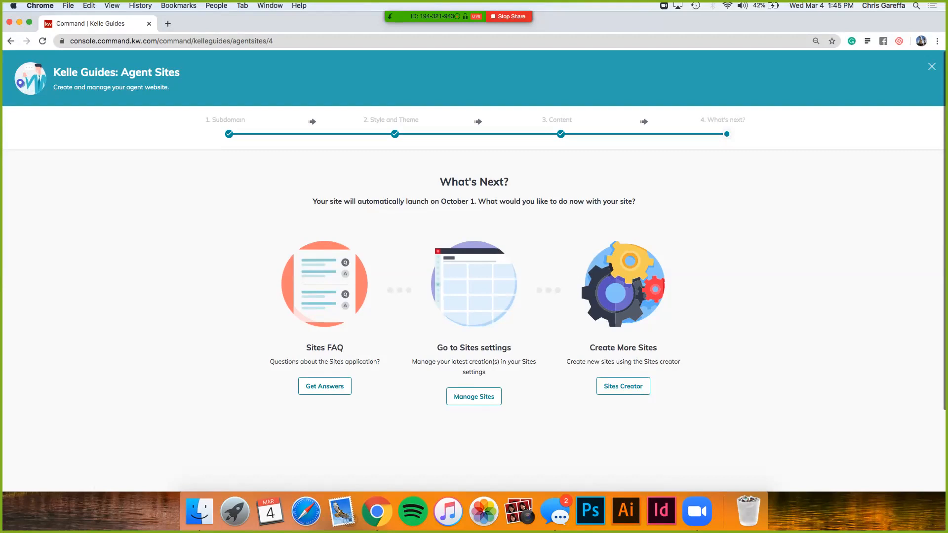
Step: Look over the What's Next options for the finished site and go to the Sites settings
scroll(474, 237, "down", 2)
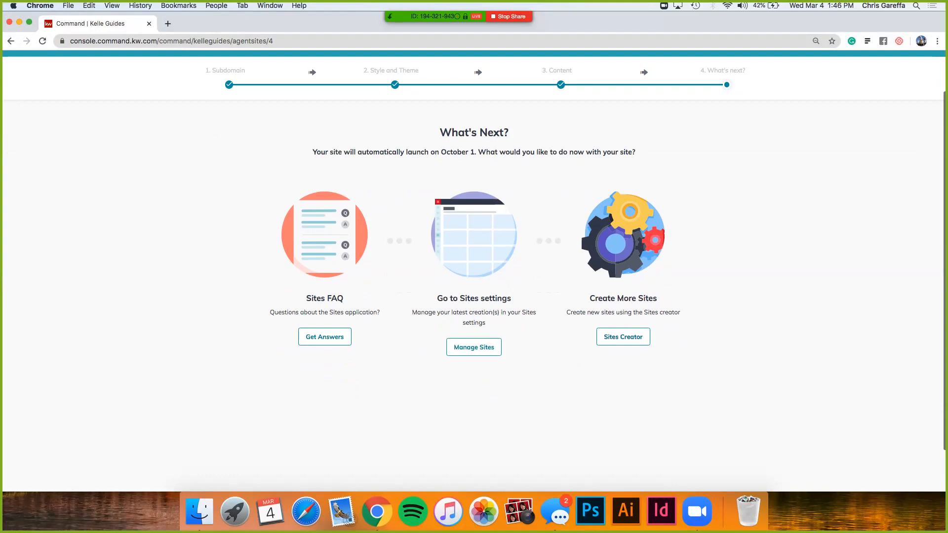
scroll(475, 267, "up", 2)
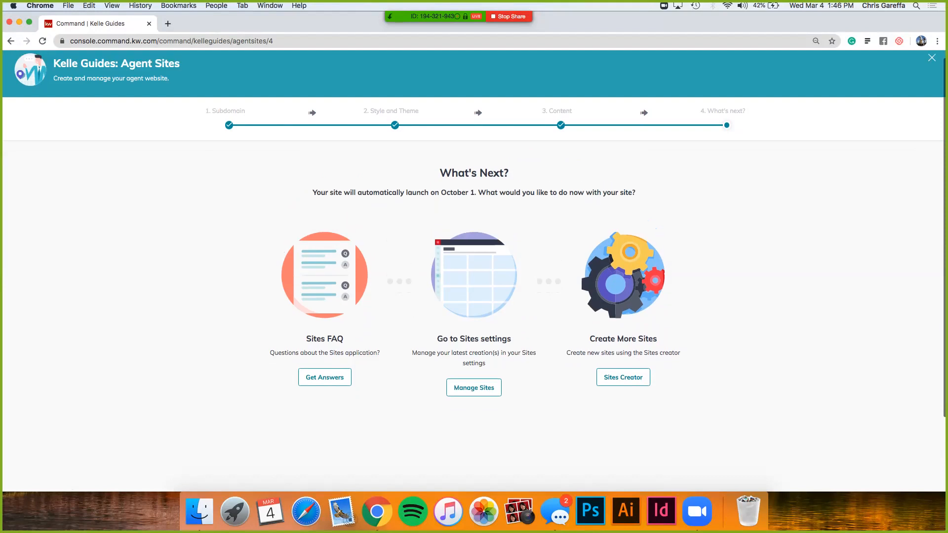
key("super+r")
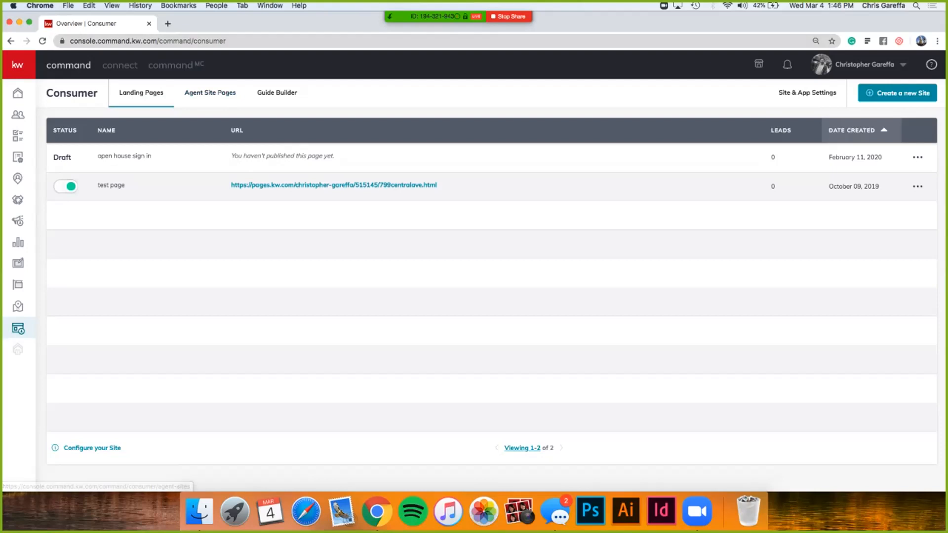
Step: Open the agent's public kw.com website in a new browser tab
left_click(168, 24)
type("cgareffa.kw.com")
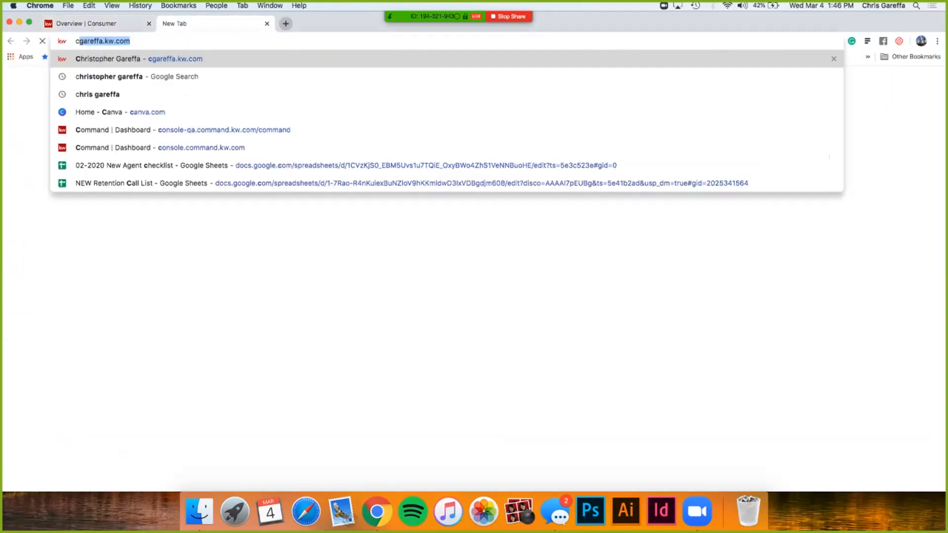
key("Return")
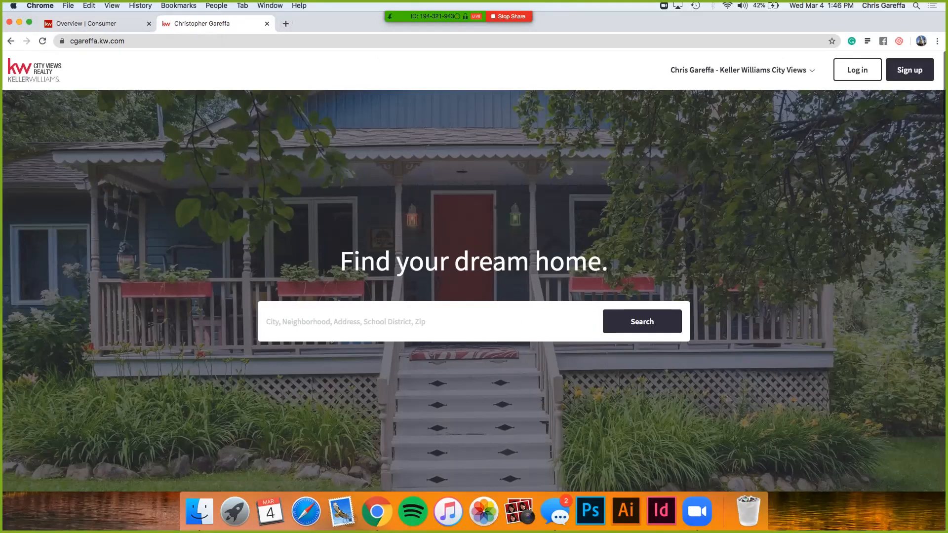
Step: Search for homes around the current location from the agent site's home page
left_click(428, 322)
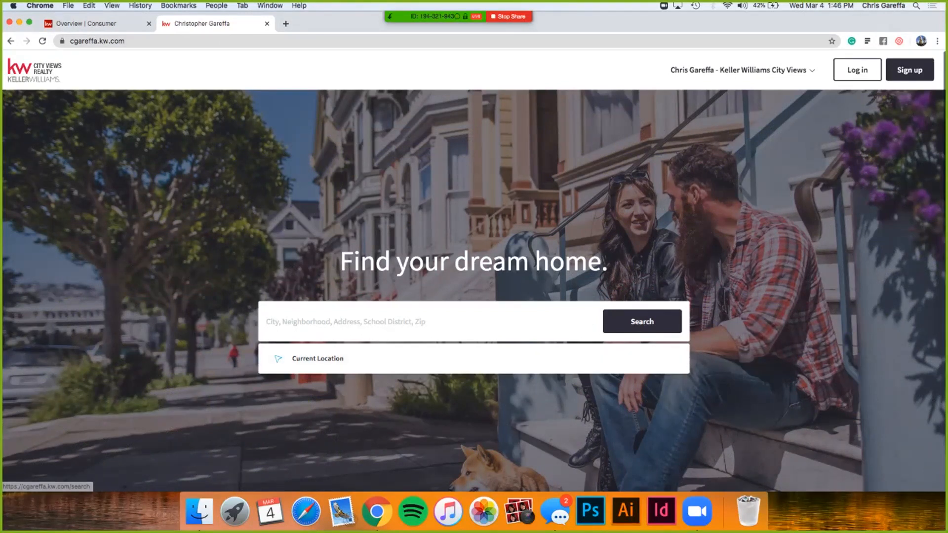
left_click(474, 421)
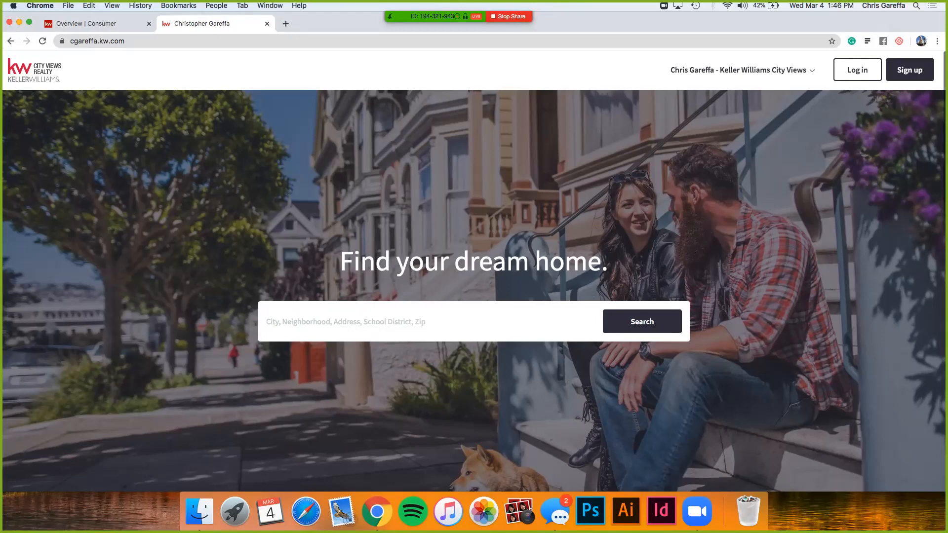
left_click(428, 322)
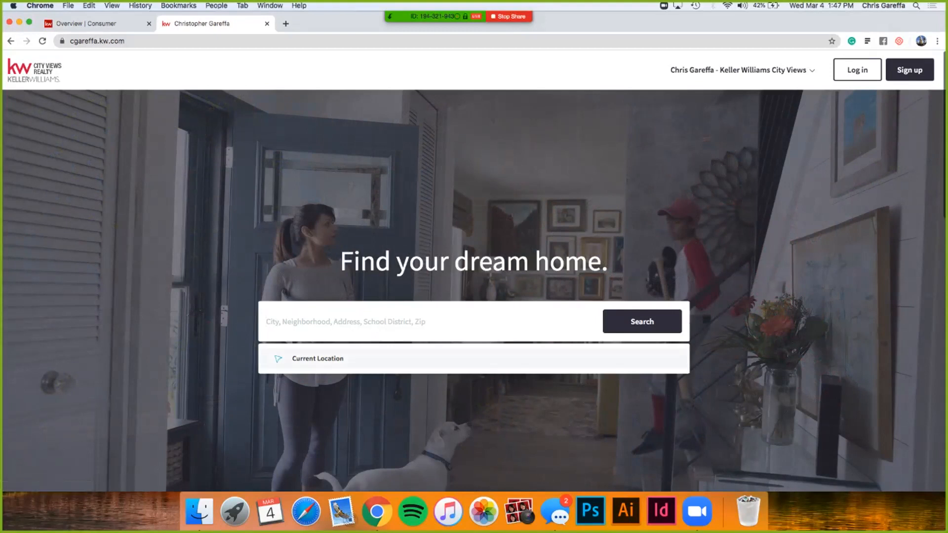
left_click(317, 358)
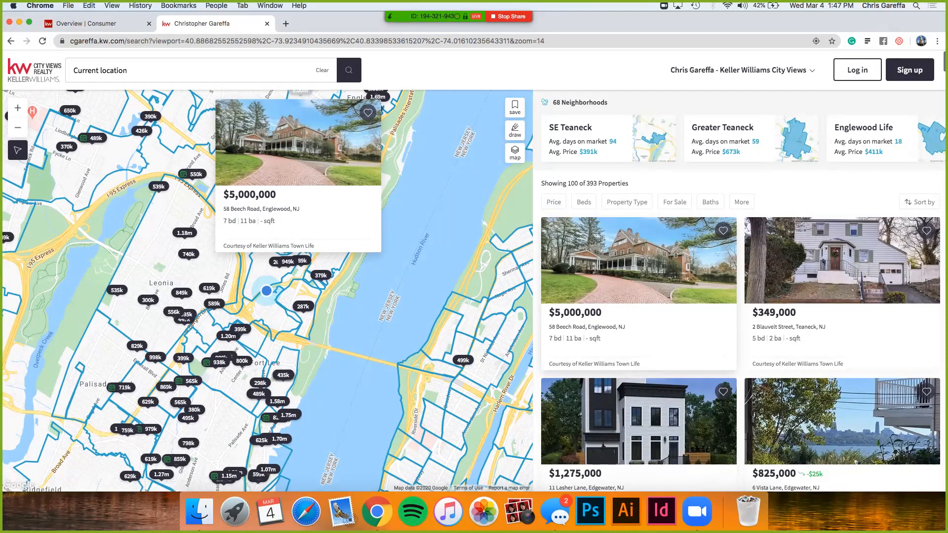
Step: Open the $5,000,000 Englewood listing from the search results and advance its gallery to the third photo
left_click(638, 293)
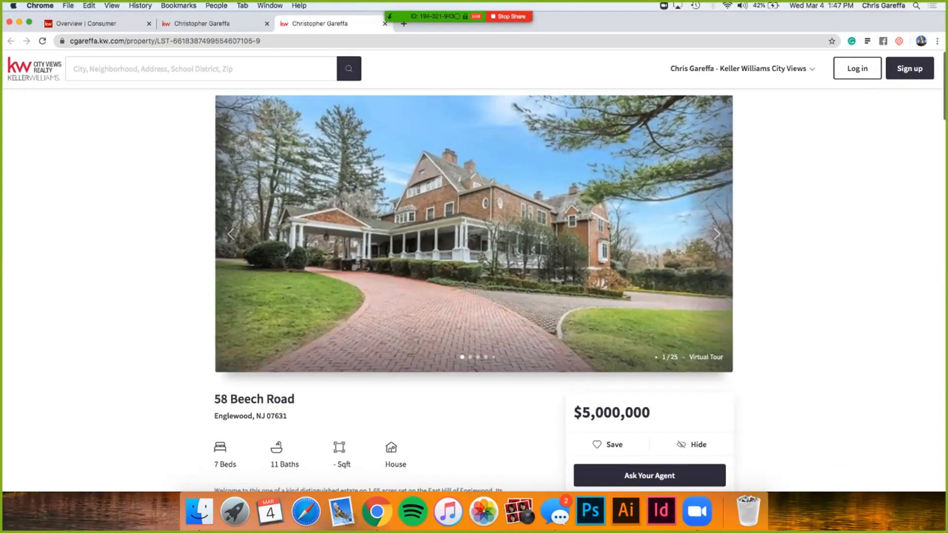
left_click(717, 234)
left_click(717, 234)
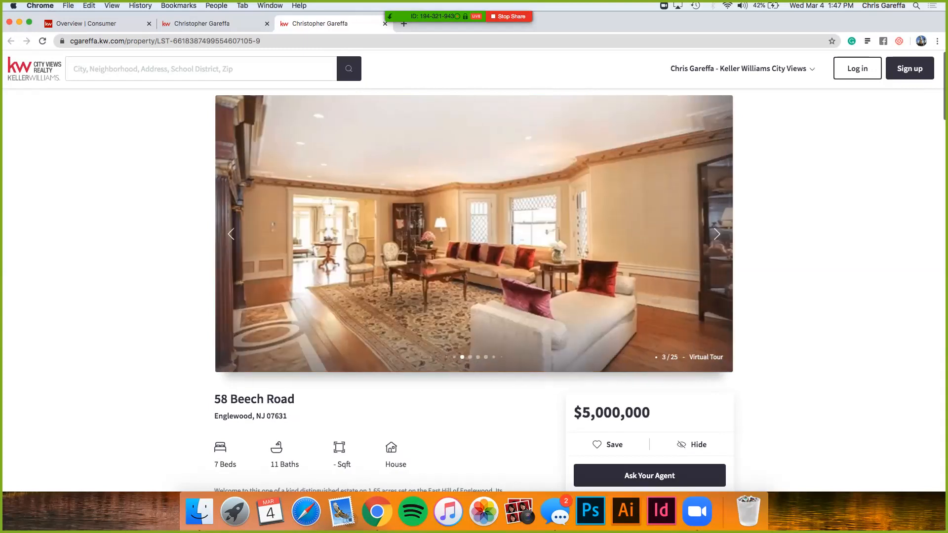
Step: Examine the Englewood listing's overview and agent contact options, and expand its full property description
scroll(474, 272, "down", 3)
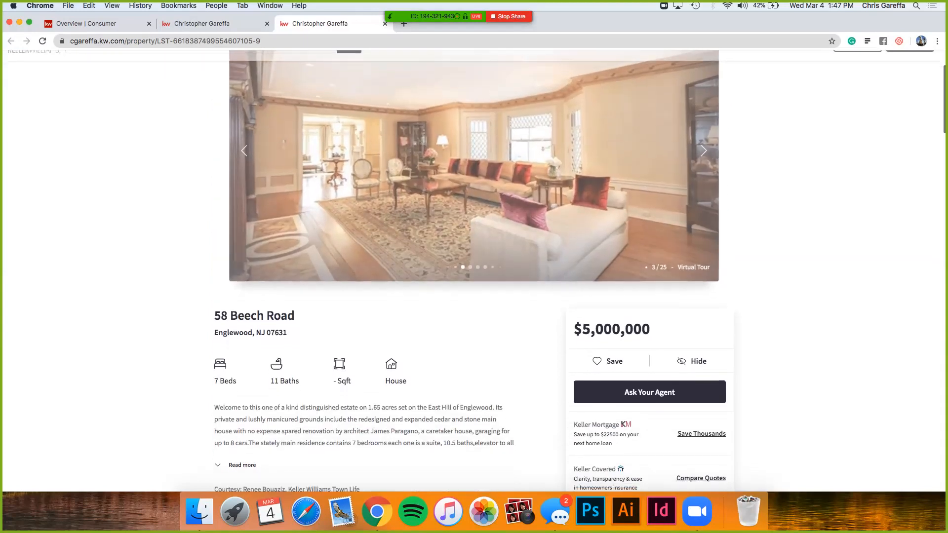
scroll(474, 272, "down", 1)
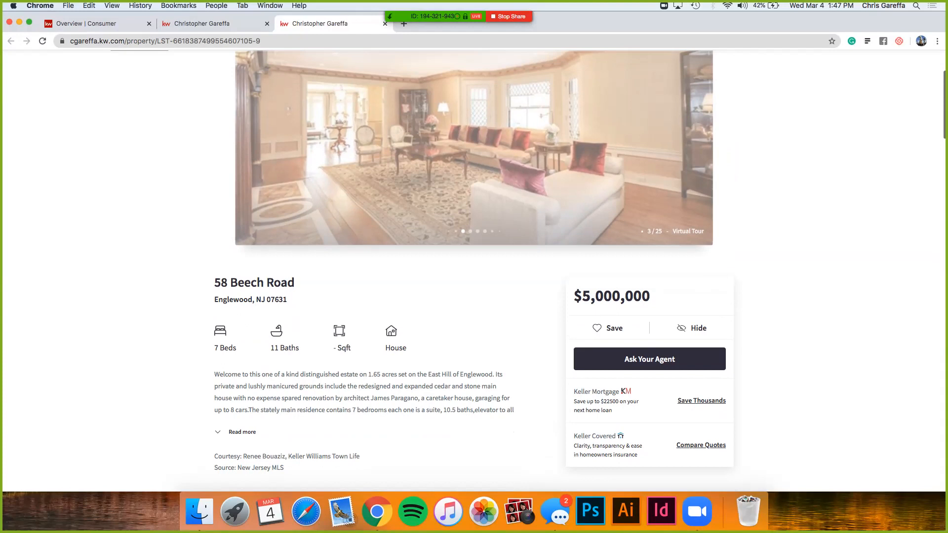
scroll(474, 272, "down", 1)
scroll(474, 267, "down", 1)
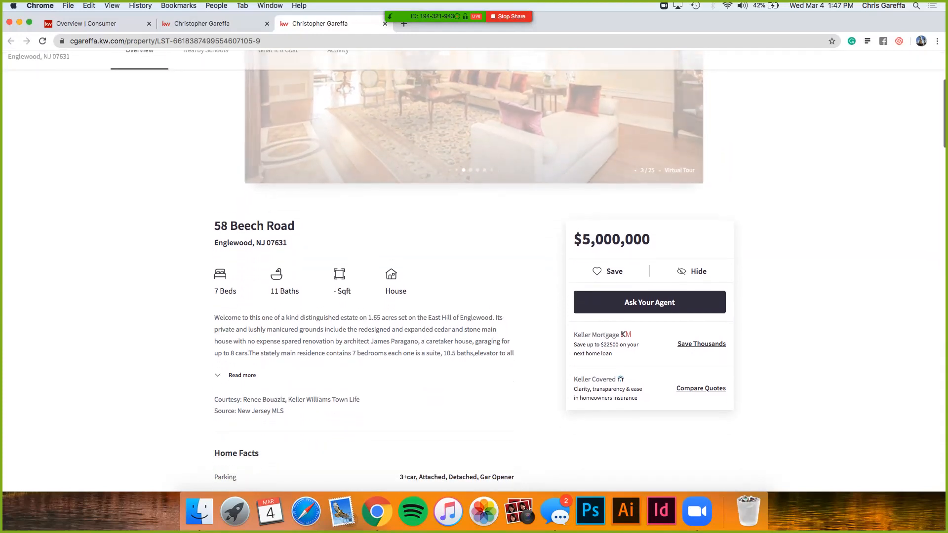
scroll(474, 271, "up", 1)
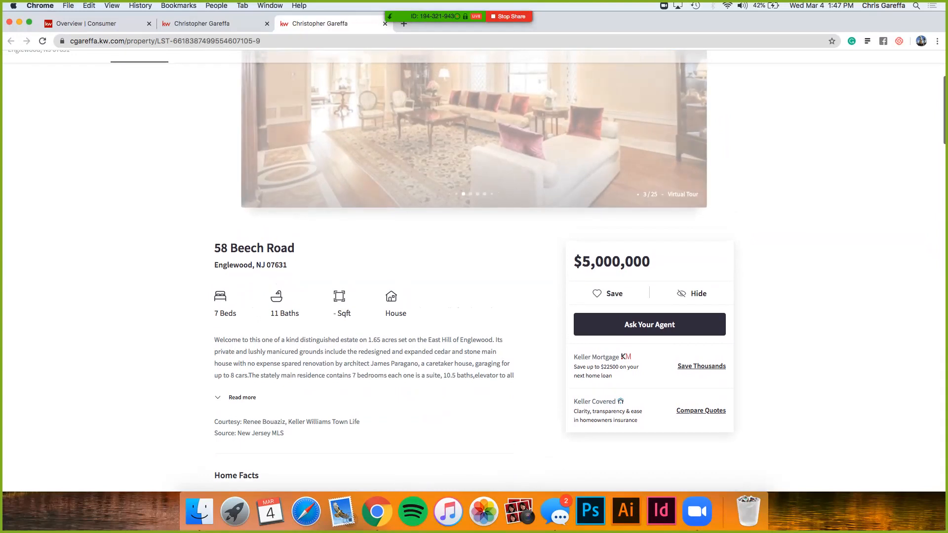
scroll(475, 268, "down", 1)
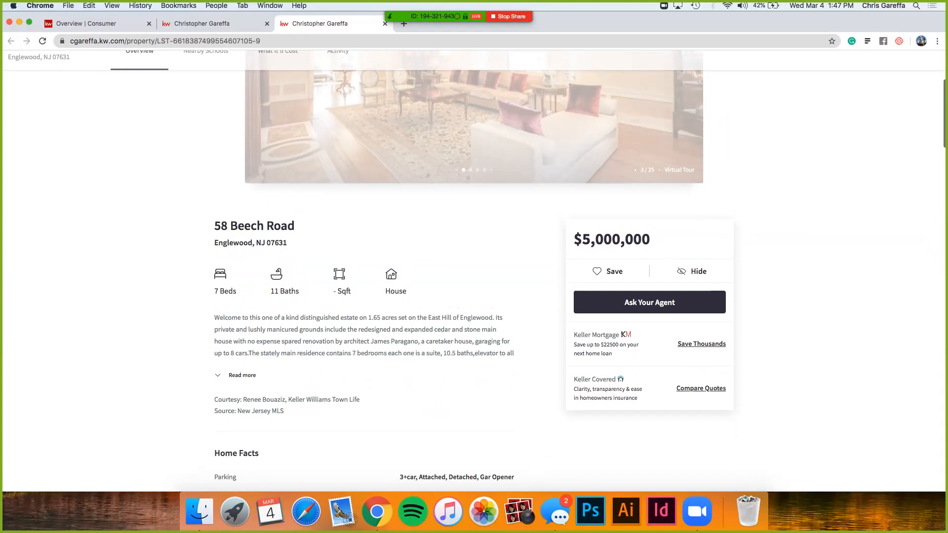
left_click(242, 375)
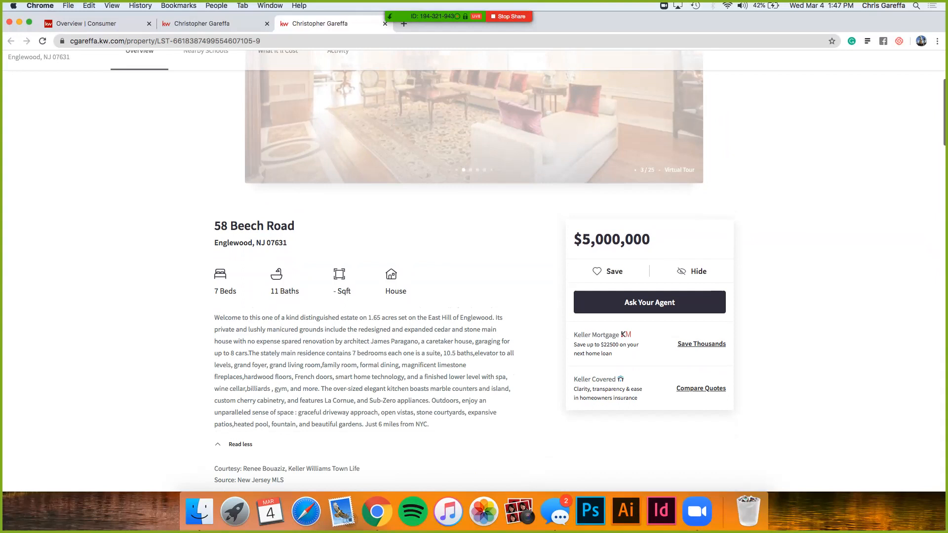
Step: Open the Ask Your Agent contact form on the Englewood listing and dismiss it without submitting
scroll(474, 267, "down", 2)
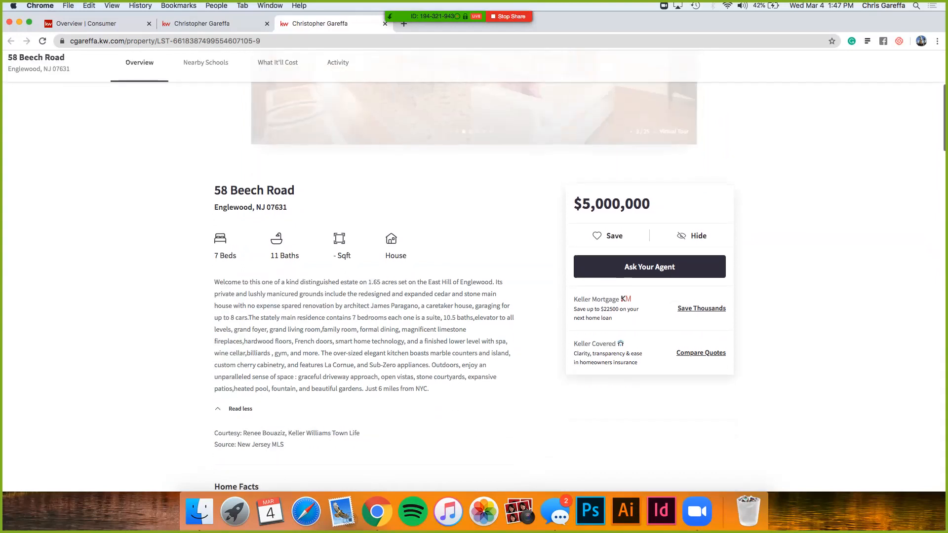
left_click(650, 267)
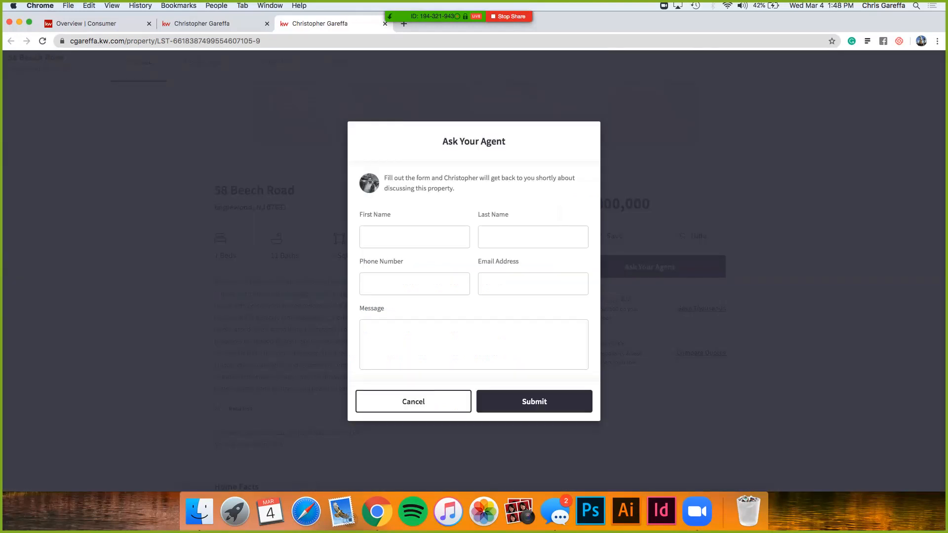
key("Escape")
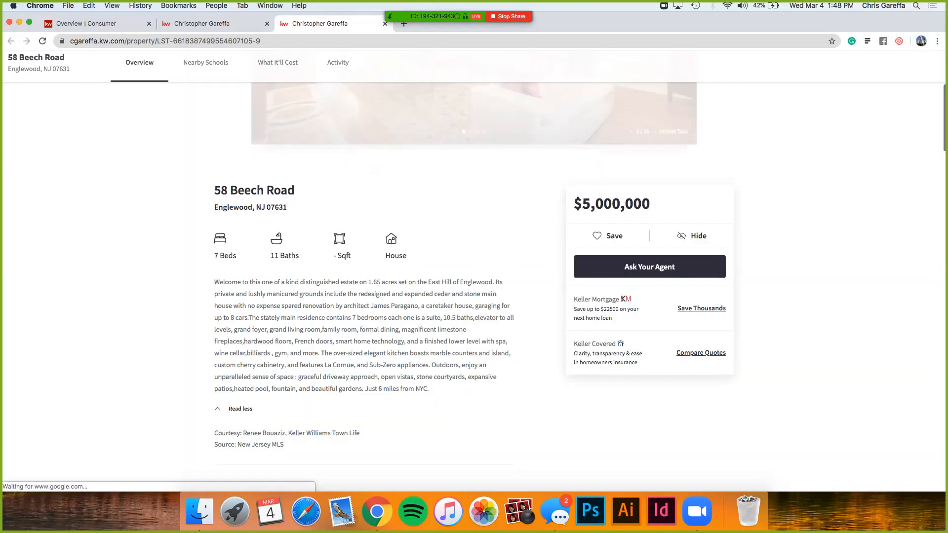
Step: Try the Save option on the $5,000,000 Englewood listing, marking it as a favorite and clearing the mark again
scroll(474, 286, "down", 1)
left_click(608, 209)
left_click(607, 209)
left_click(607, 210)
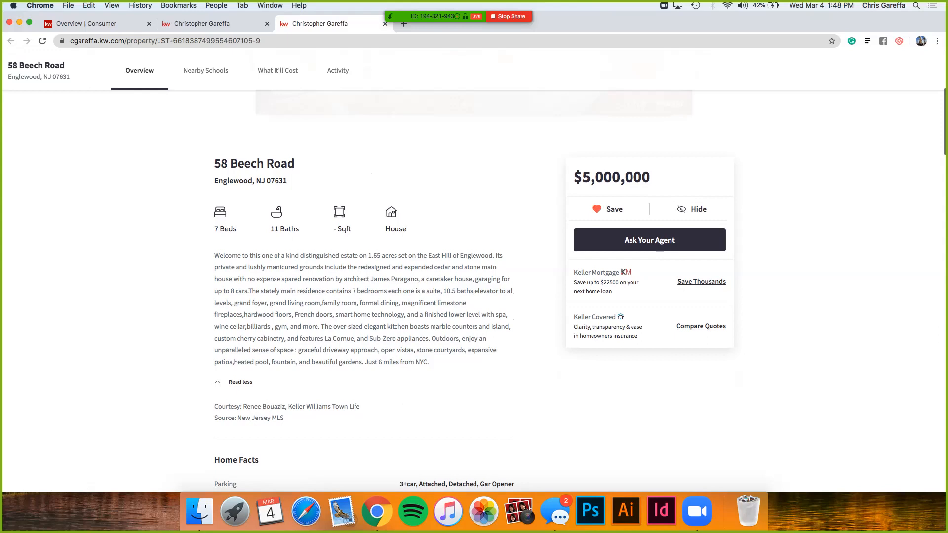
Step: Examine the Englewood listing's home facts, commute times, nearby schools and mortgage payment sections
scroll(476, 292, "down", 3)
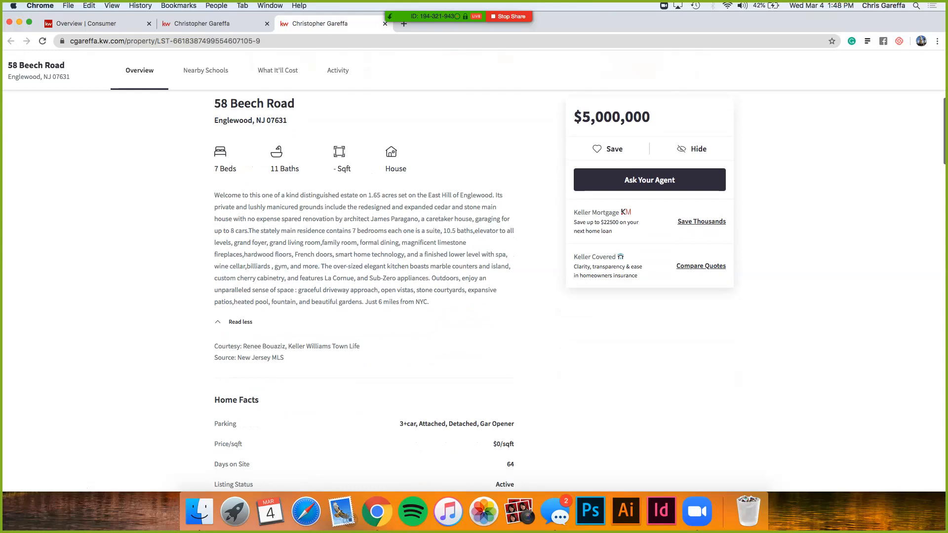
scroll(364, 291, "down", 6)
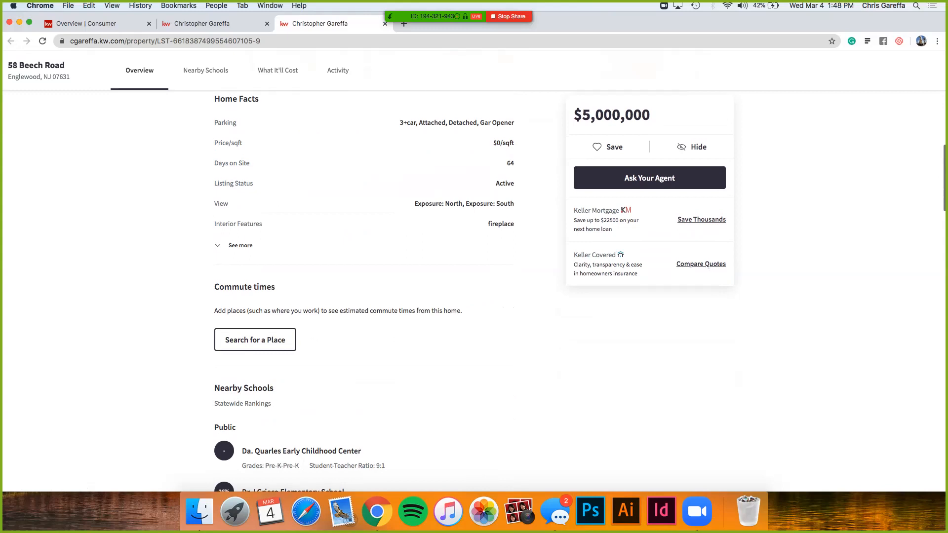
scroll(363, 291, "down", 2)
scroll(309, 290, "down", 5)
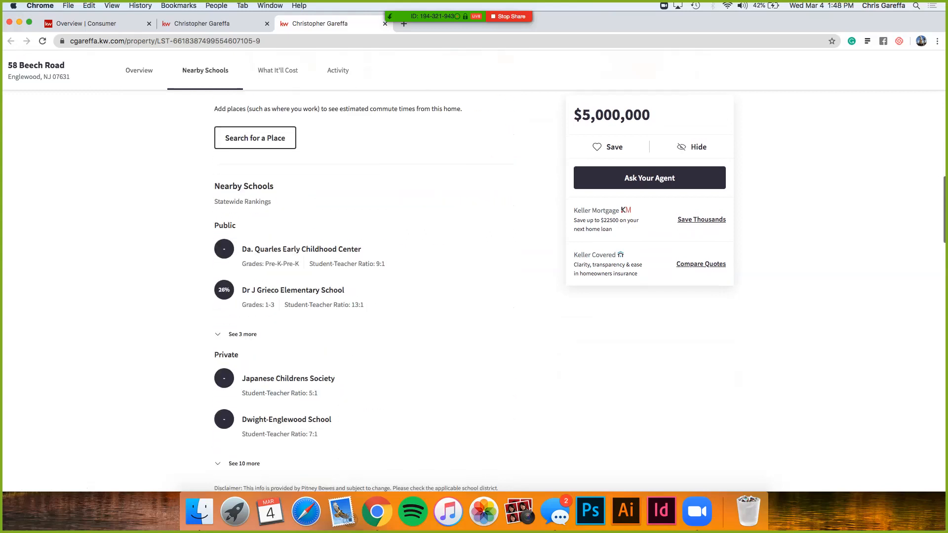
scroll(308, 290, "down", 2)
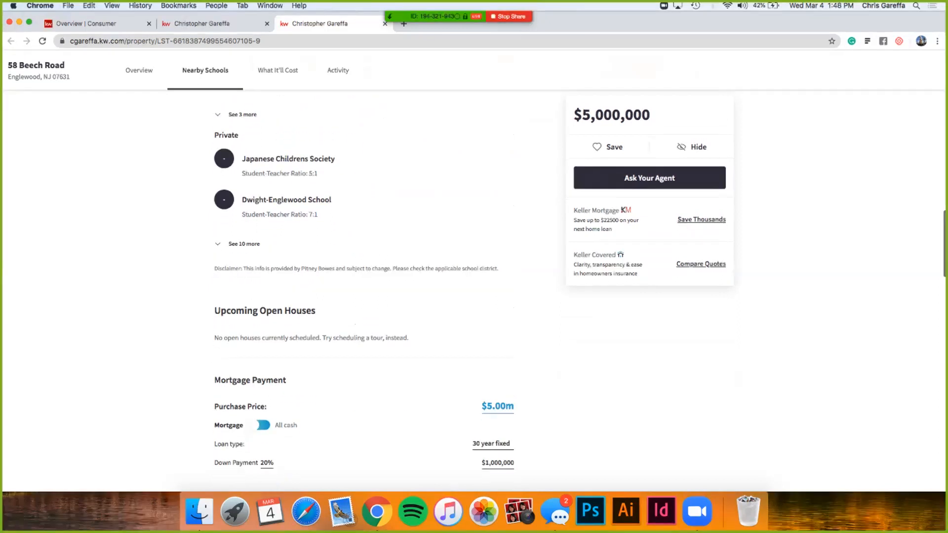
scroll(363, 286, "down", 3)
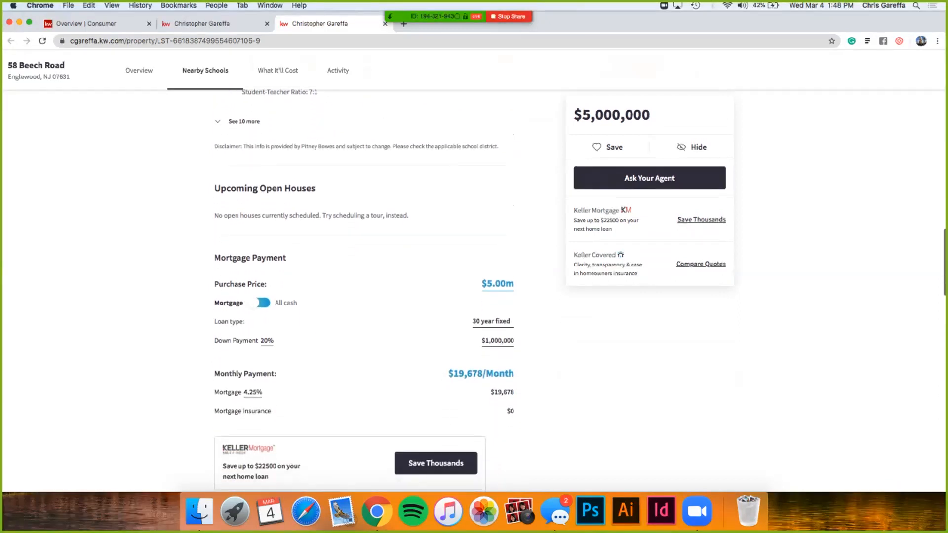
scroll(363, 290, "down", 5)
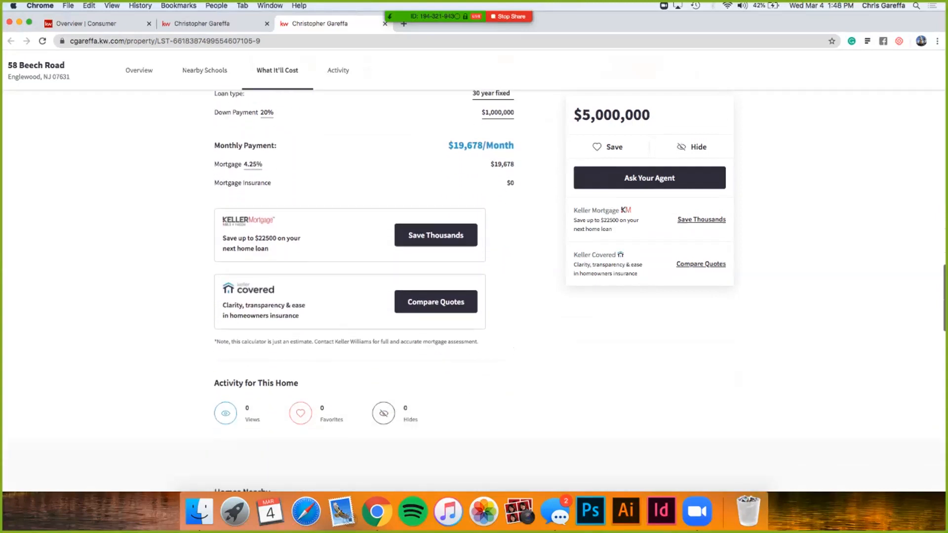
Step: Examine the listing's activity, nearby homes, contact form and brokerage footer, and return to its photo gallery
scroll(364, 290, "down", 4)
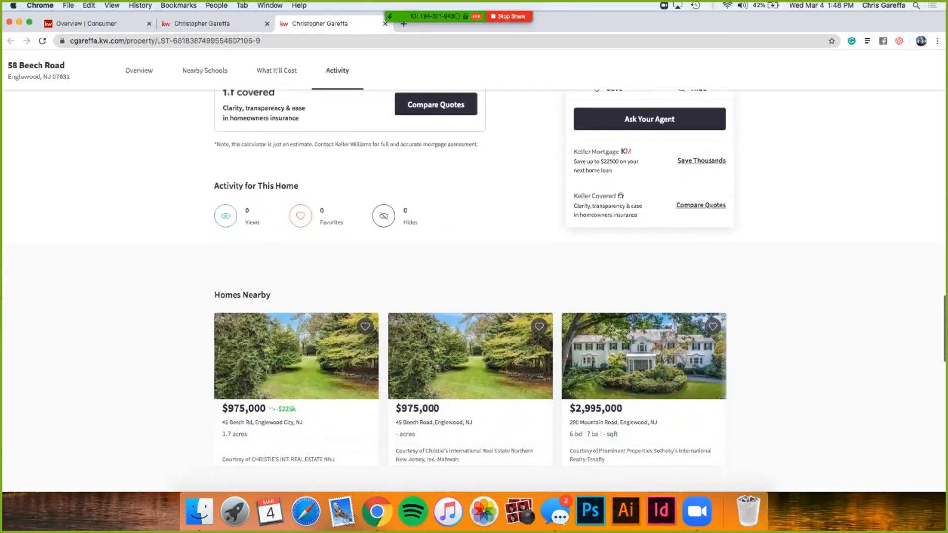
scroll(363, 291, "down", 1)
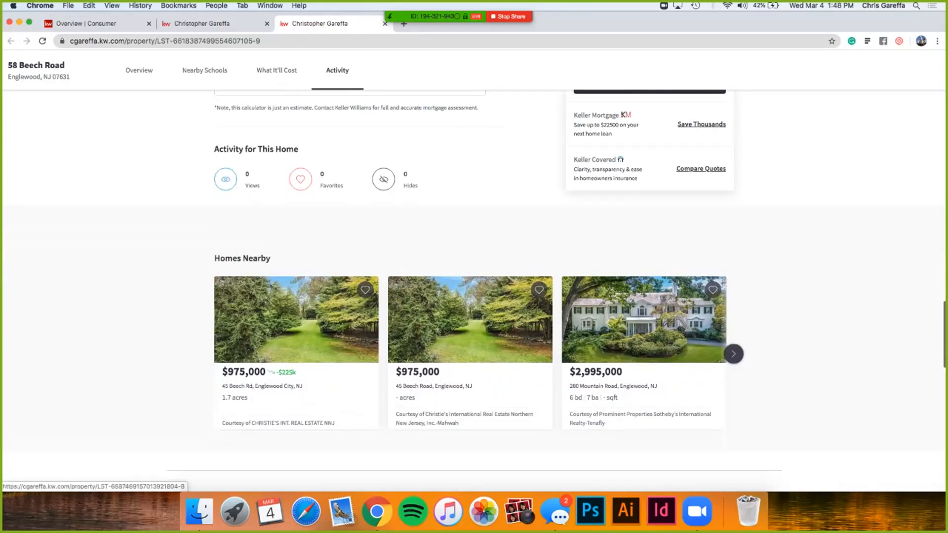
scroll(475, 289, "down", 4)
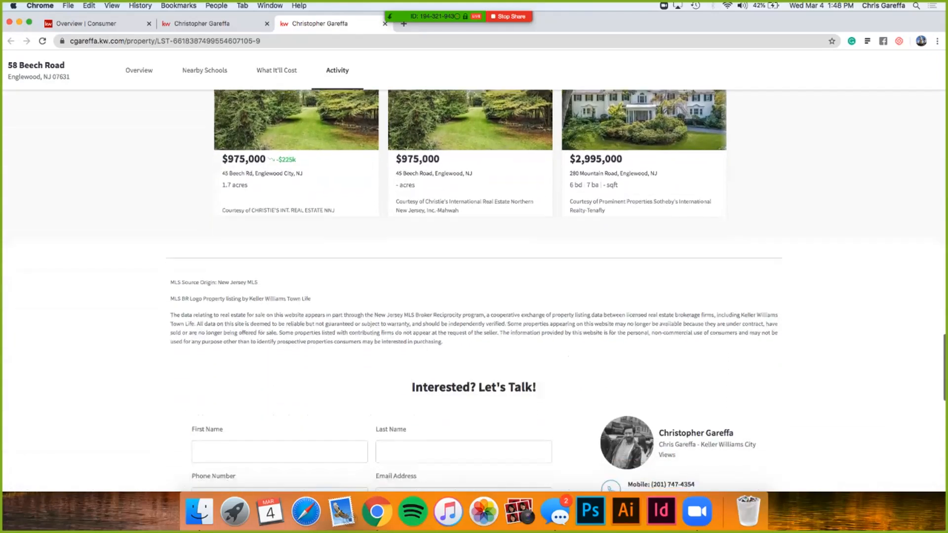
scroll(474, 289, "down", 1)
scroll(474, 289, "down", 2)
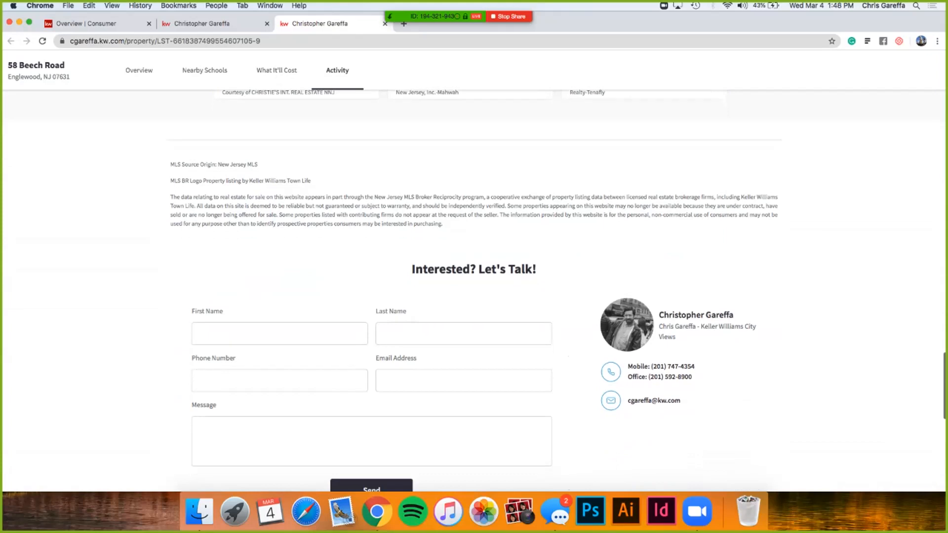
scroll(474, 289, "down", 2)
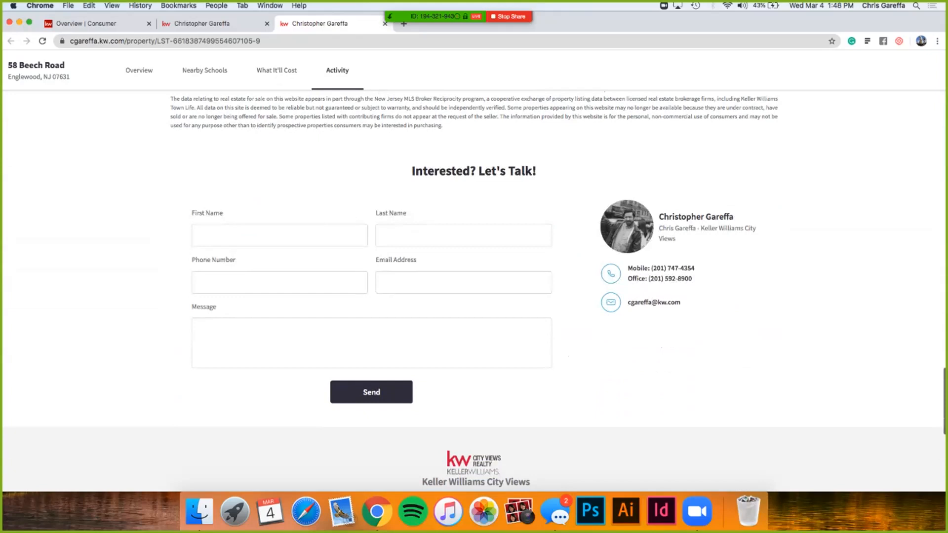
scroll(474, 289, "down", 3)
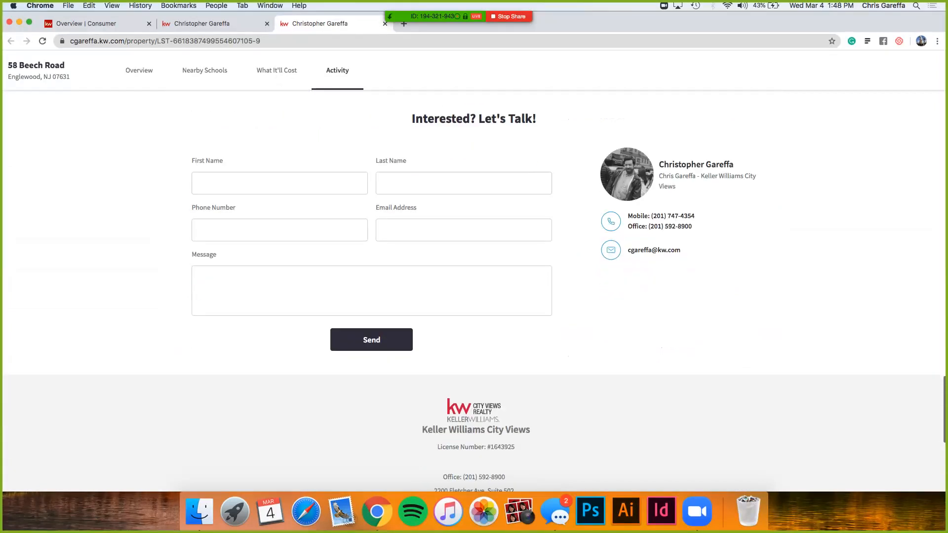
scroll(474, 289, "down", 3)
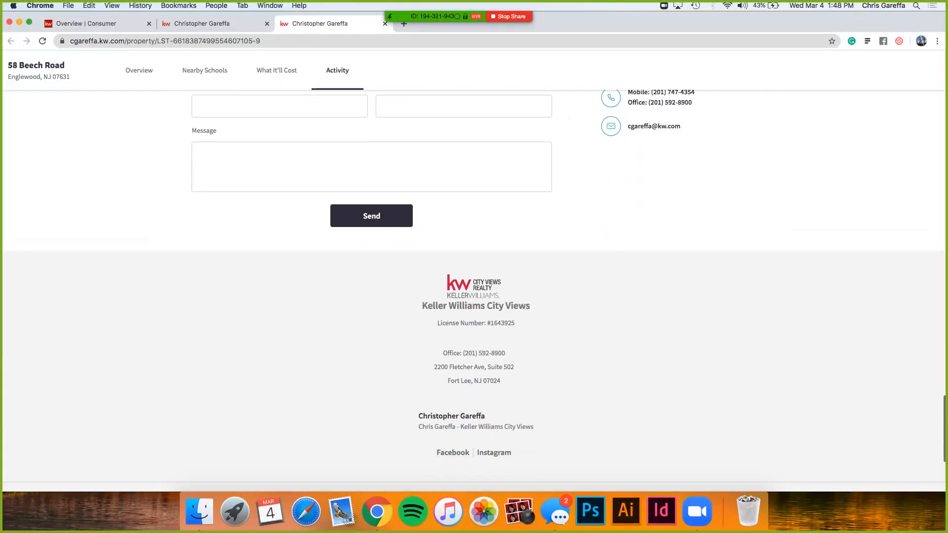
scroll(474, 288, "down", 1)
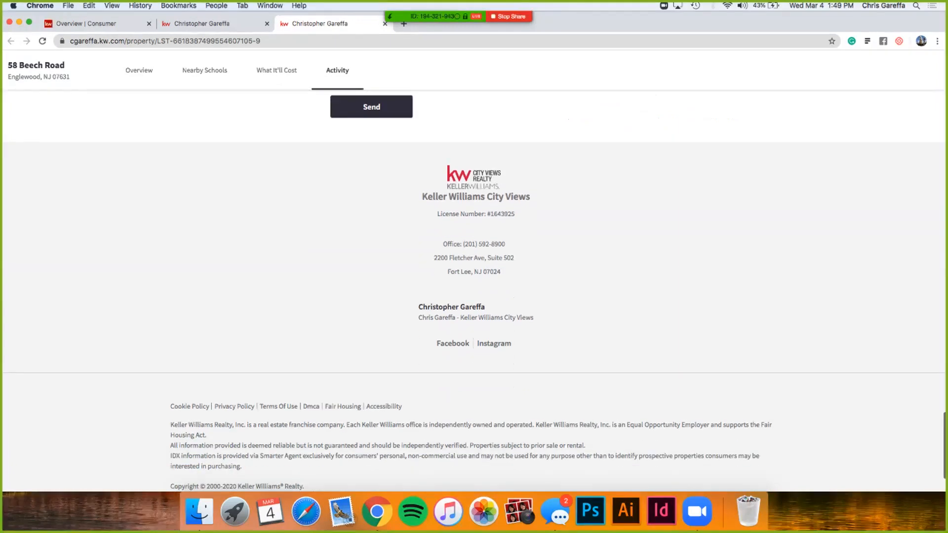
scroll(474, 290, "down", 2)
scroll(475, 289, "up", 10)
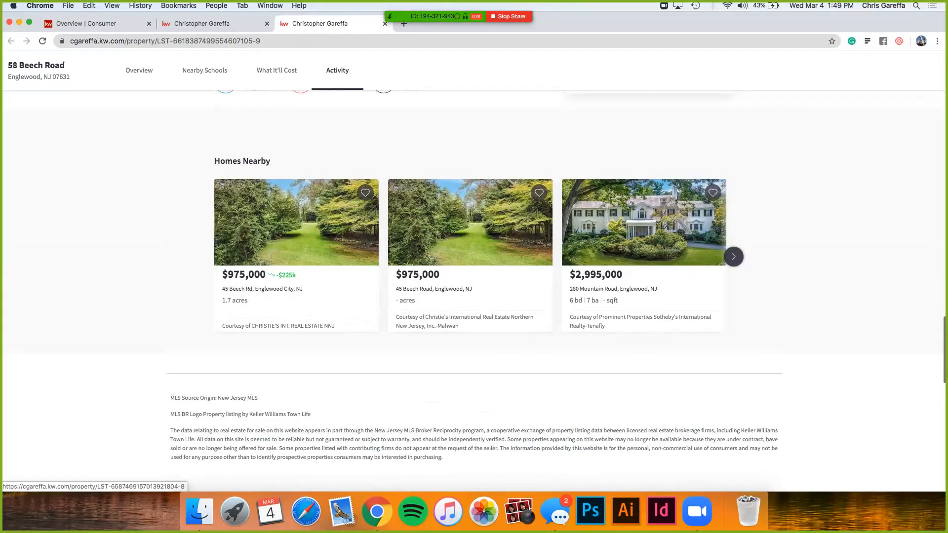
scroll(474, 289, "up", 20)
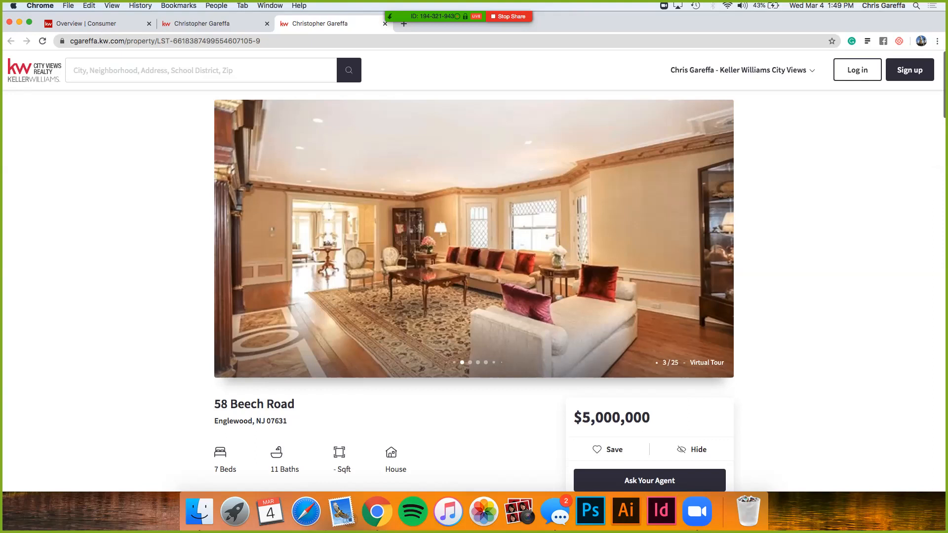
Step: Close the two agent site browser tabs and open the Contacts list in Command
key("super+w")
key("super+w")
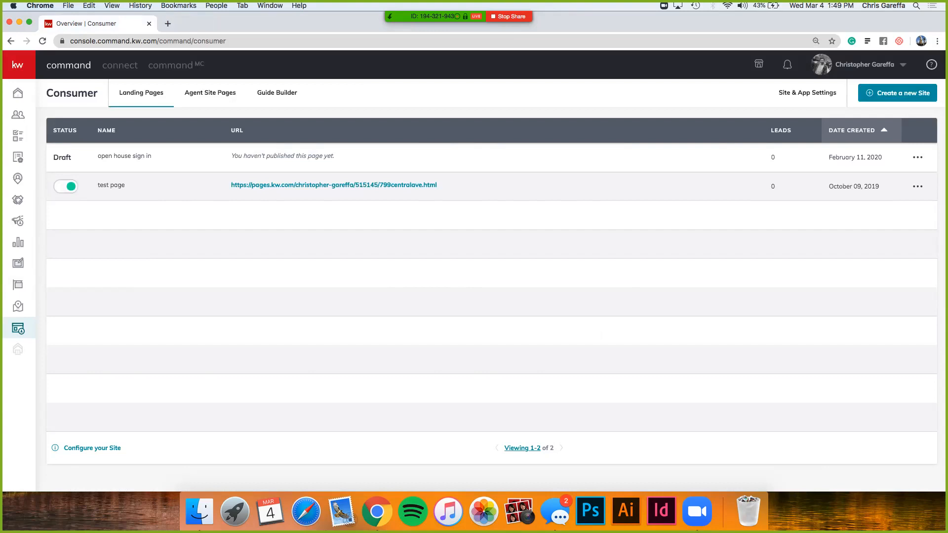
left_click(17, 93)
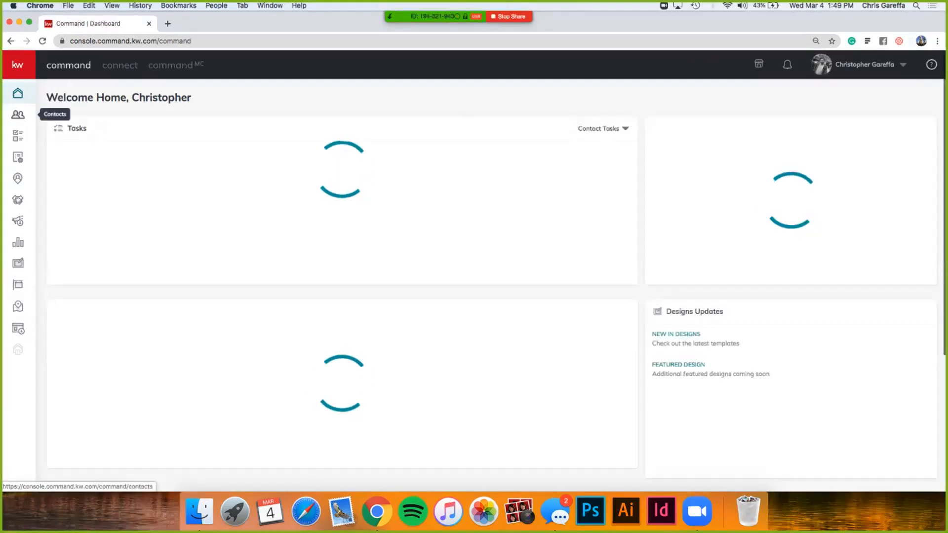
left_click(18, 115)
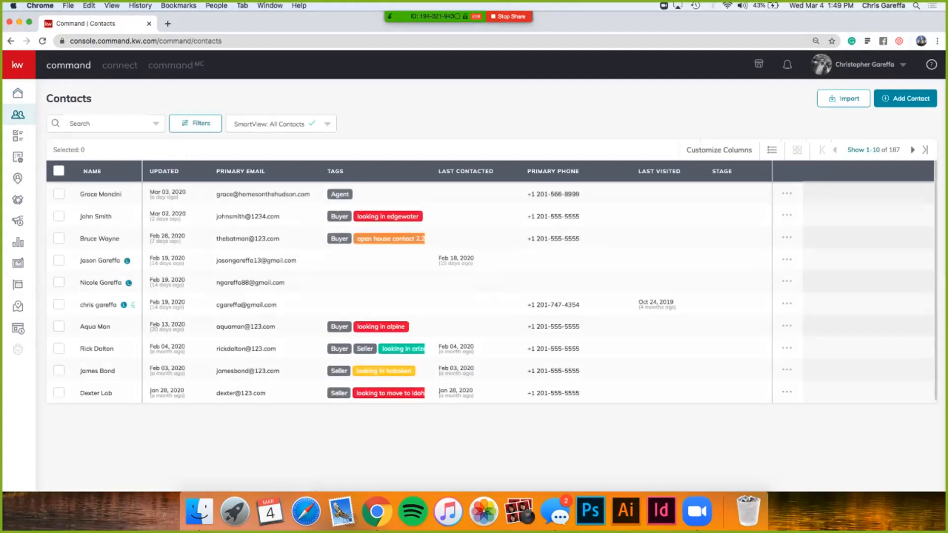
Step: Open the lead contact last visited on Oct 24, 2019, examine its activity timeline, and return to the contact list
left_click(95, 217)
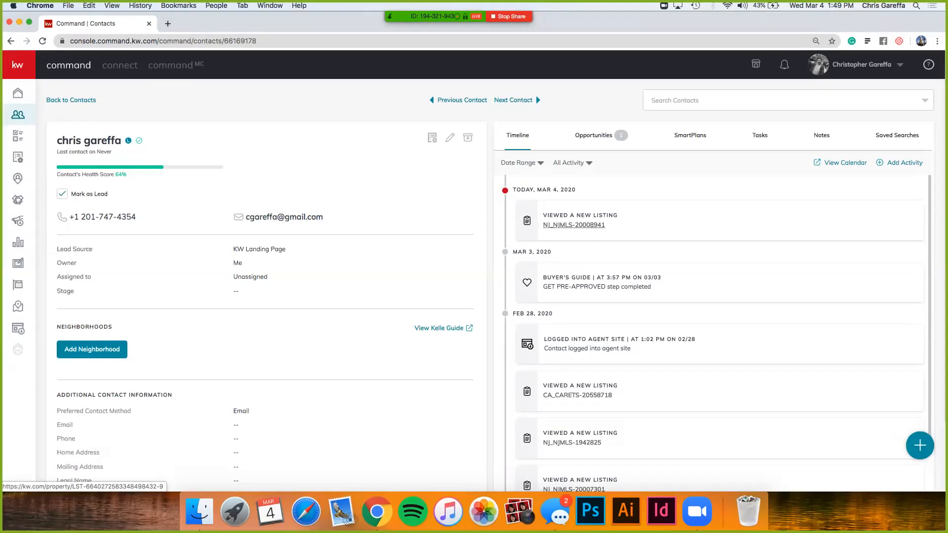
scroll(572, 222, "down", 1)
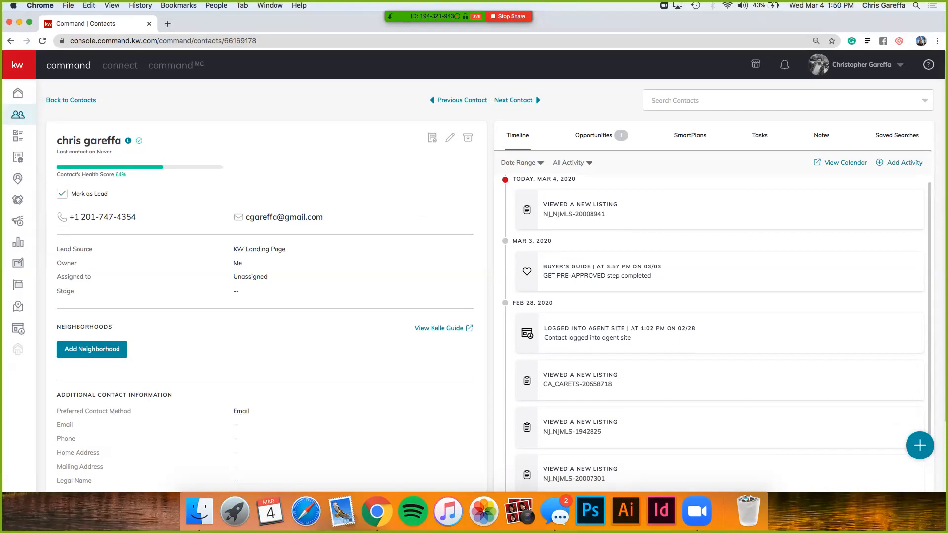
scroll(715, 331, "down", 1)
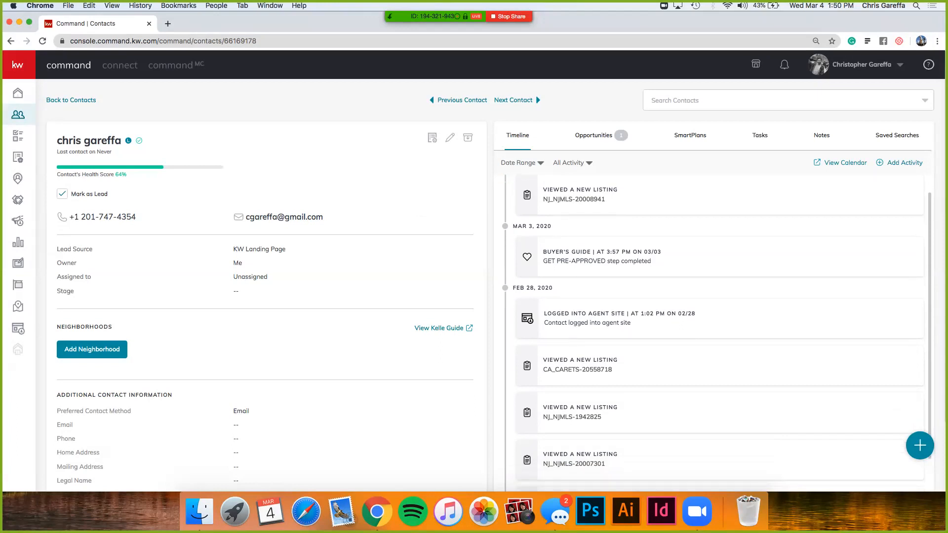
scroll(716, 330, "down", 3)
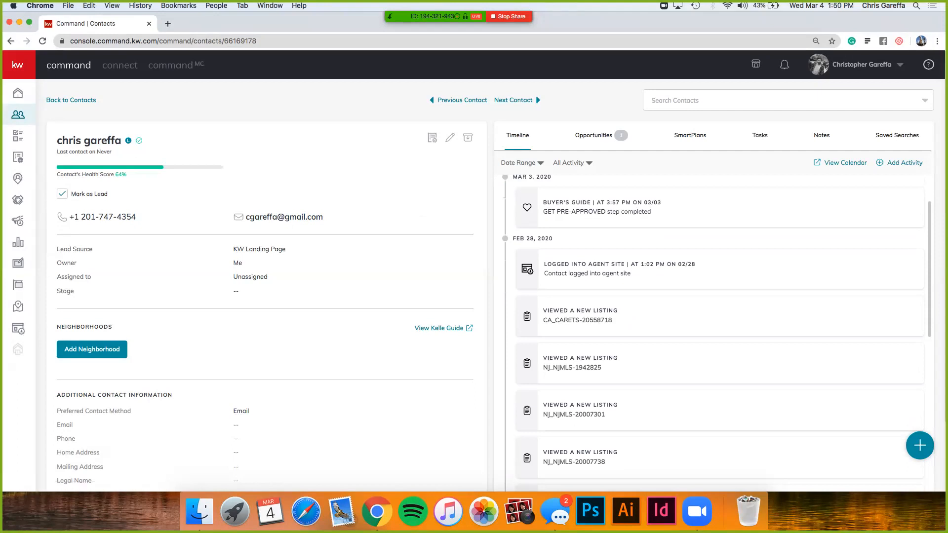
scroll(578, 320, "down", 1)
scroll(577, 314, "down", 10)
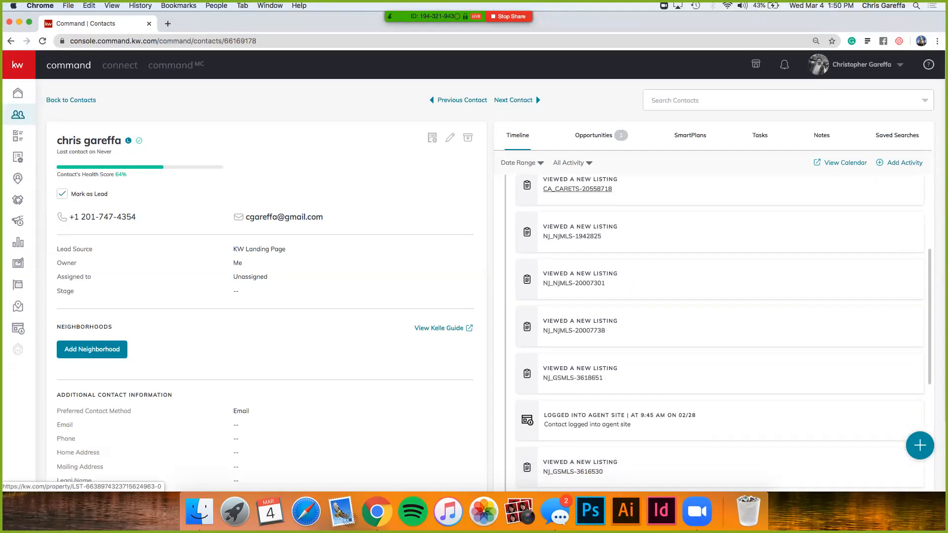
scroll(716, 330, "down", 2)
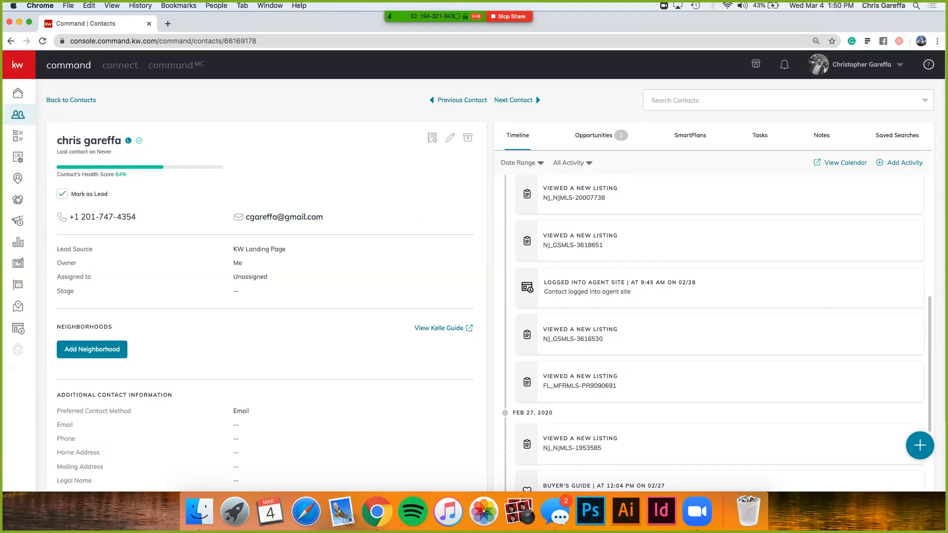
scroll(713, 332, "up", 2)
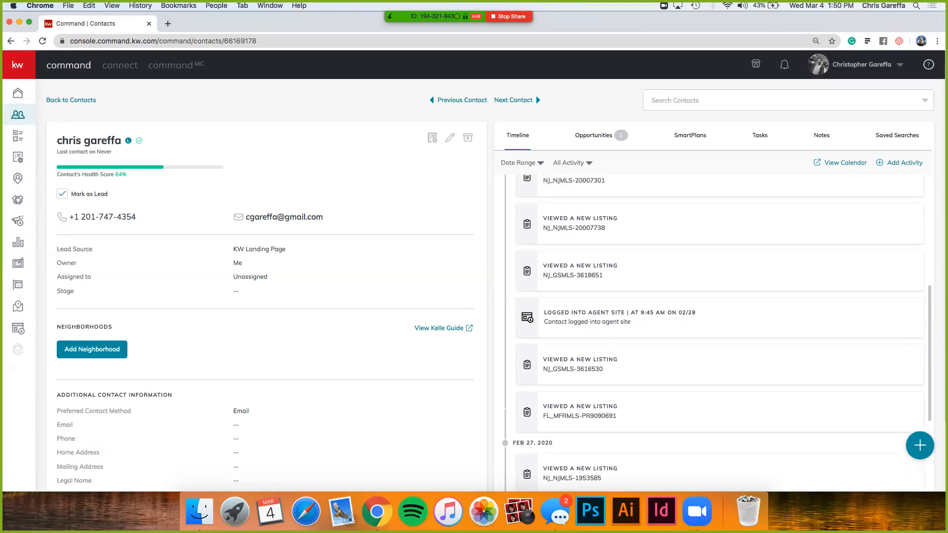
scroll(718, 331, "up", 10)
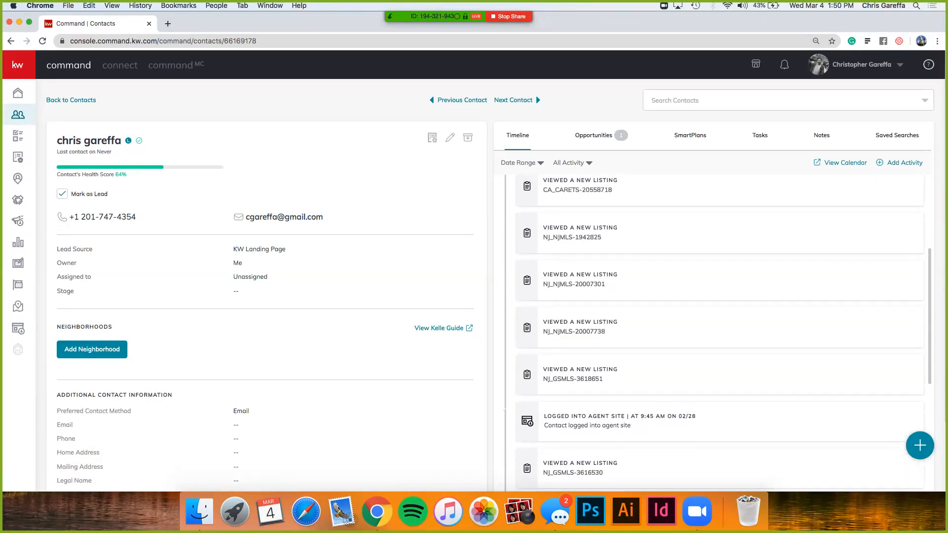
scroll(712, 335, "up", 2)
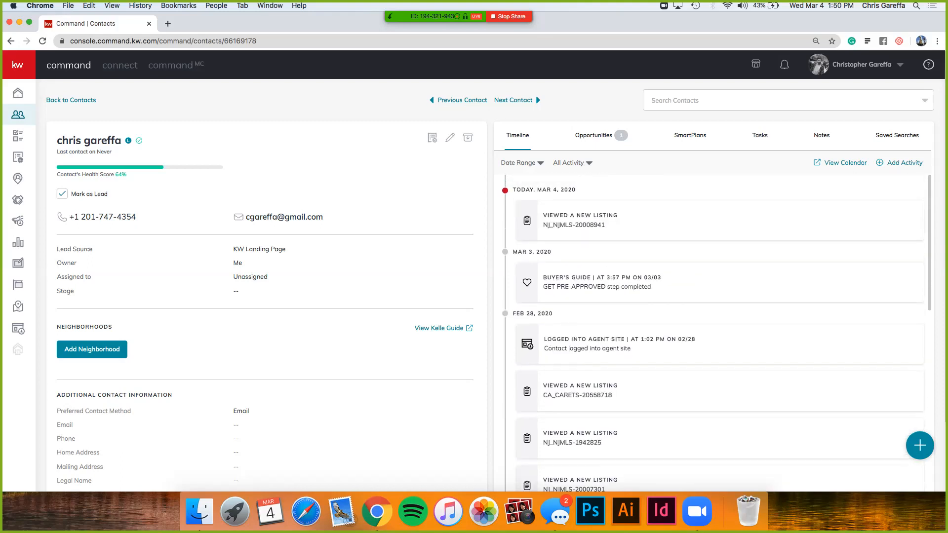
left_click(71, 100)
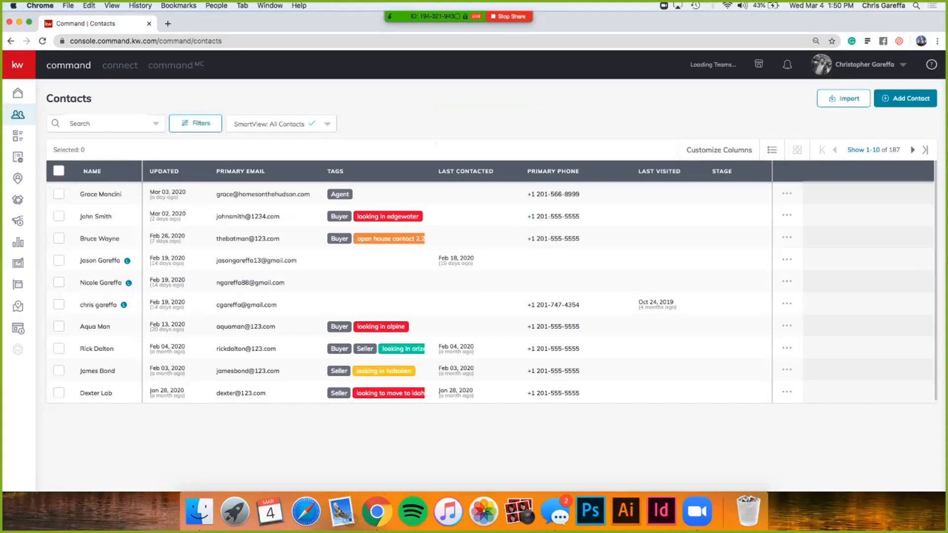